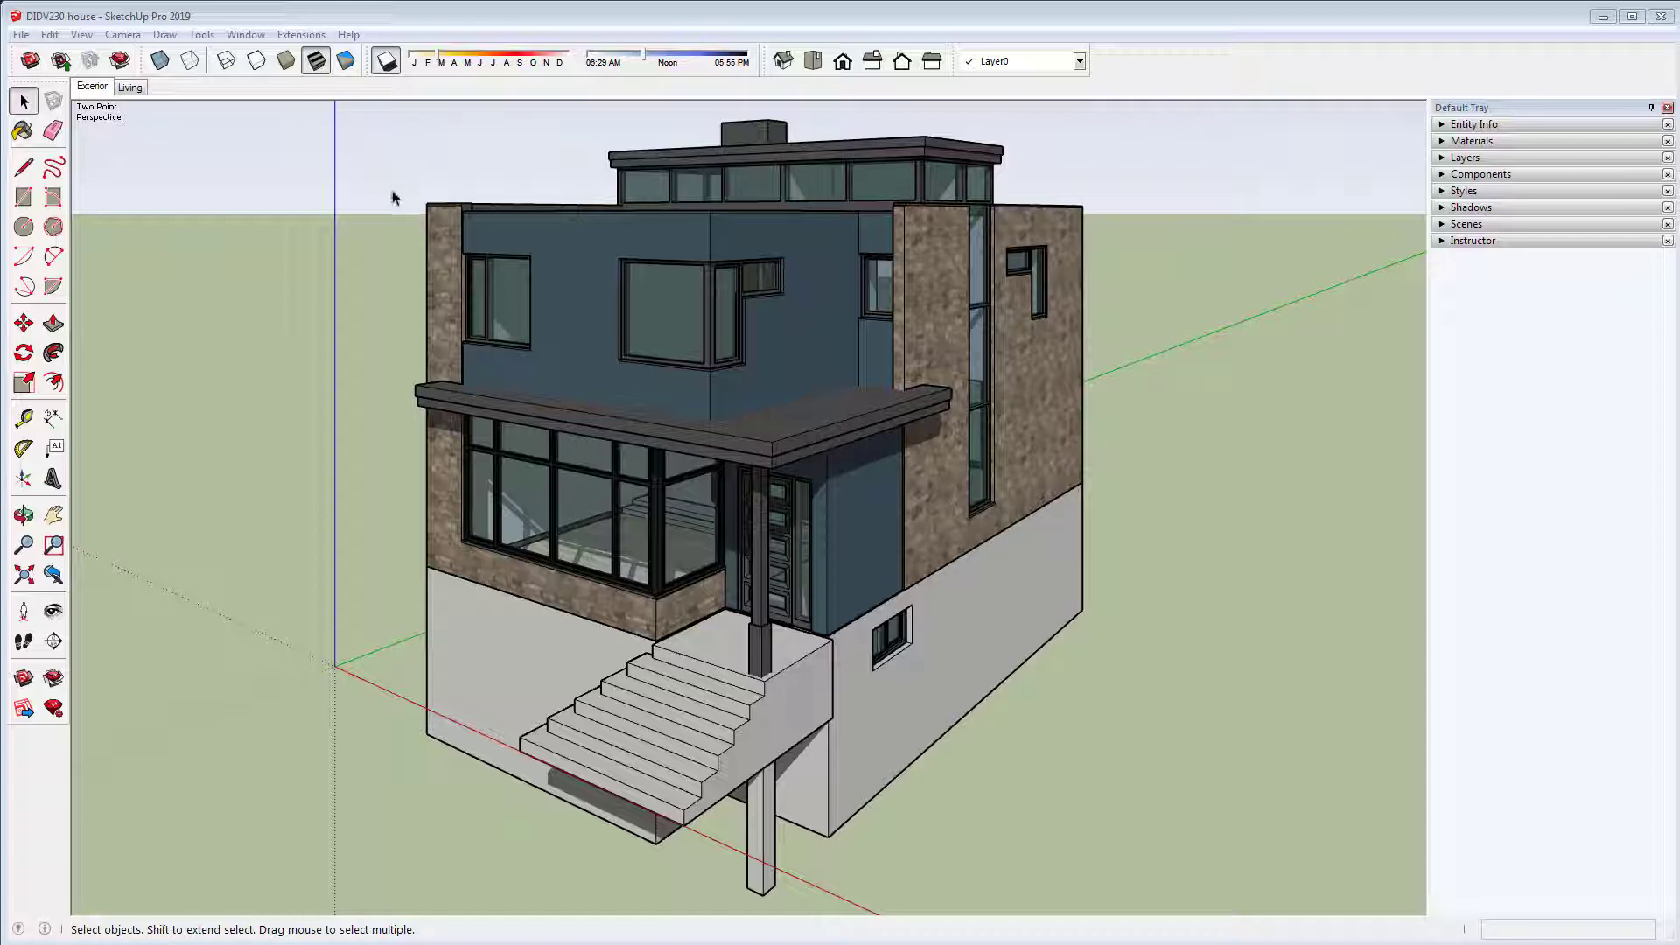
- Open the model's geo-location settings and start adding a geographic location
left_click(245, 36)
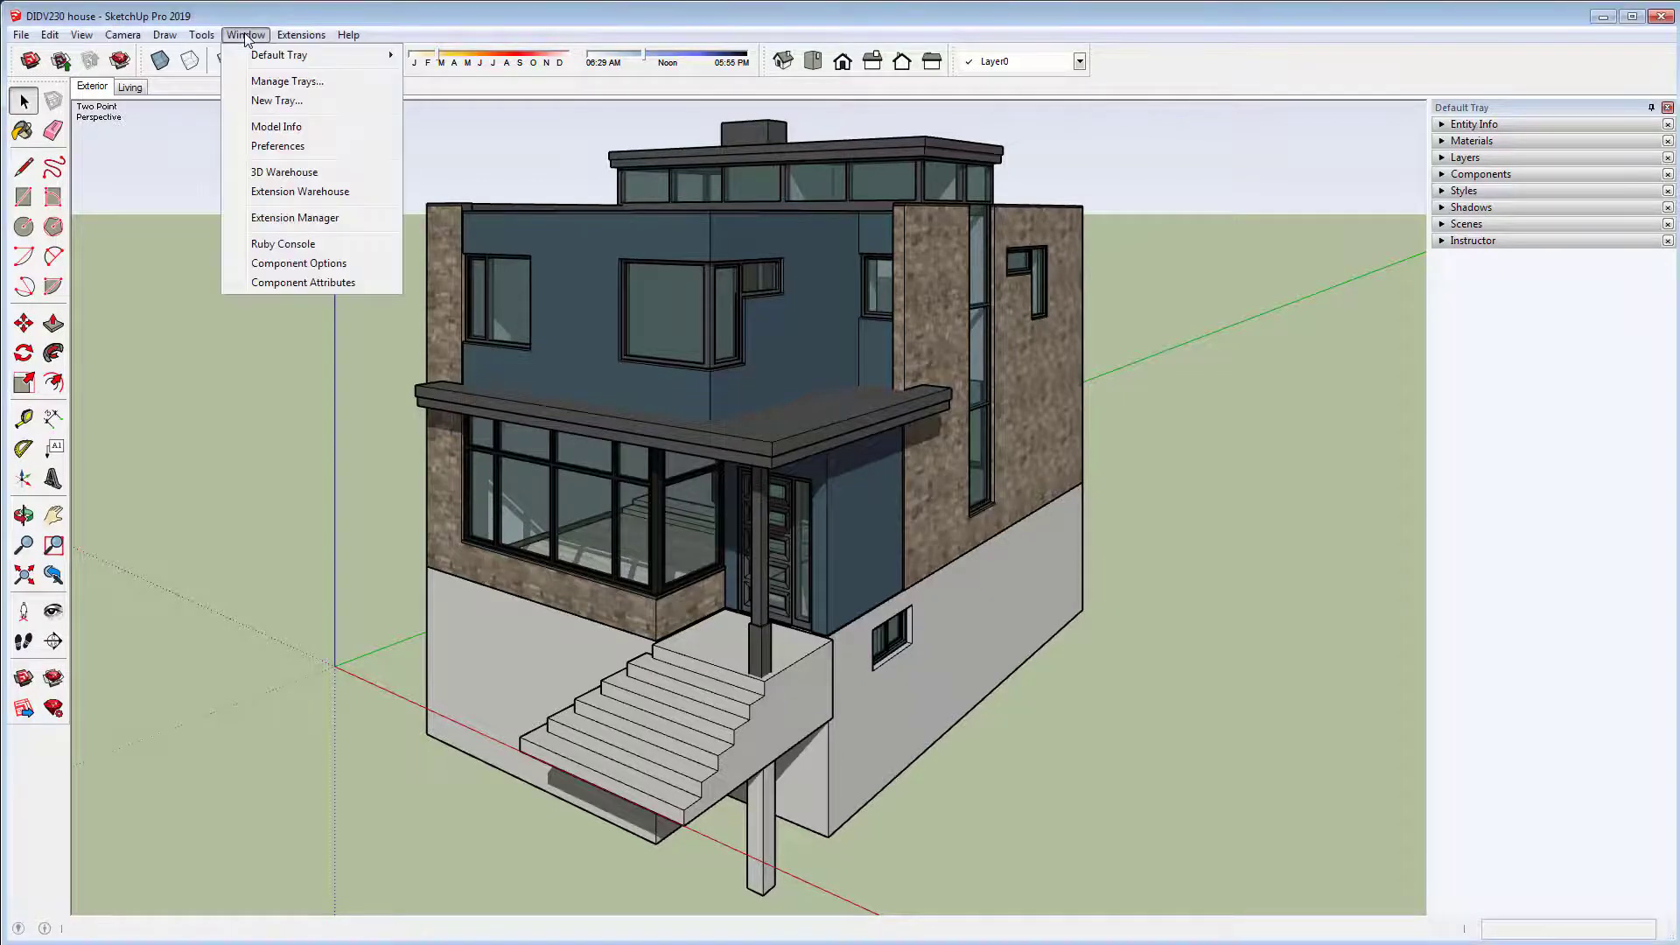
left_click(302, 129)
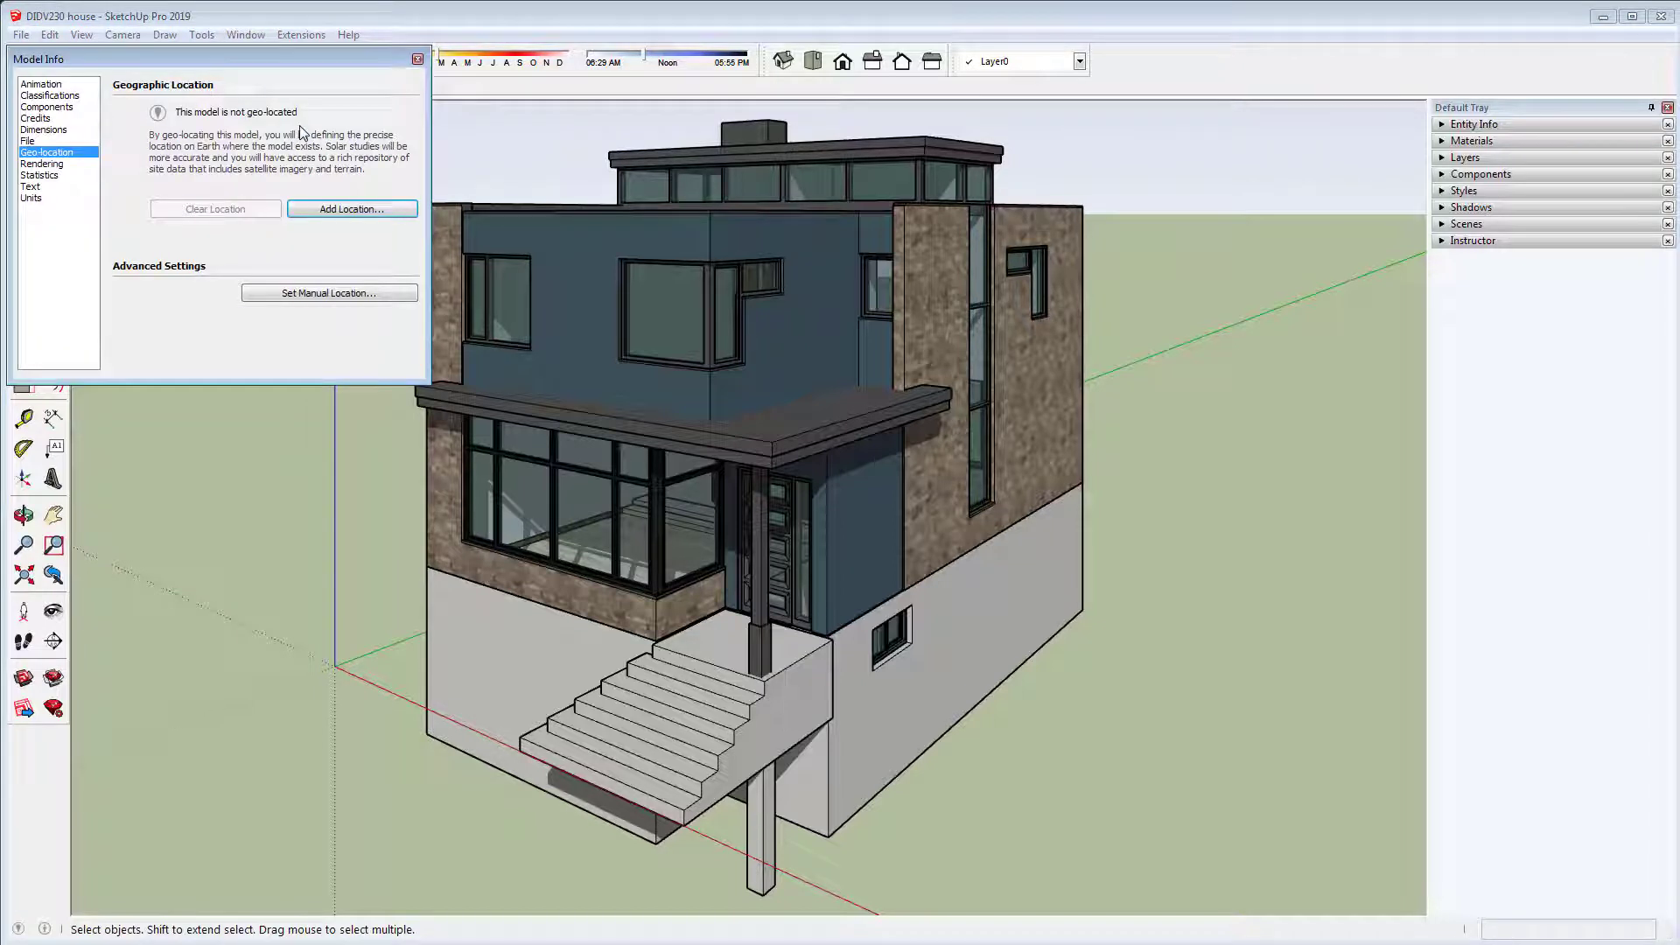
left_click(53, 165)
left_click(48, 153)
left_click(339, 211)
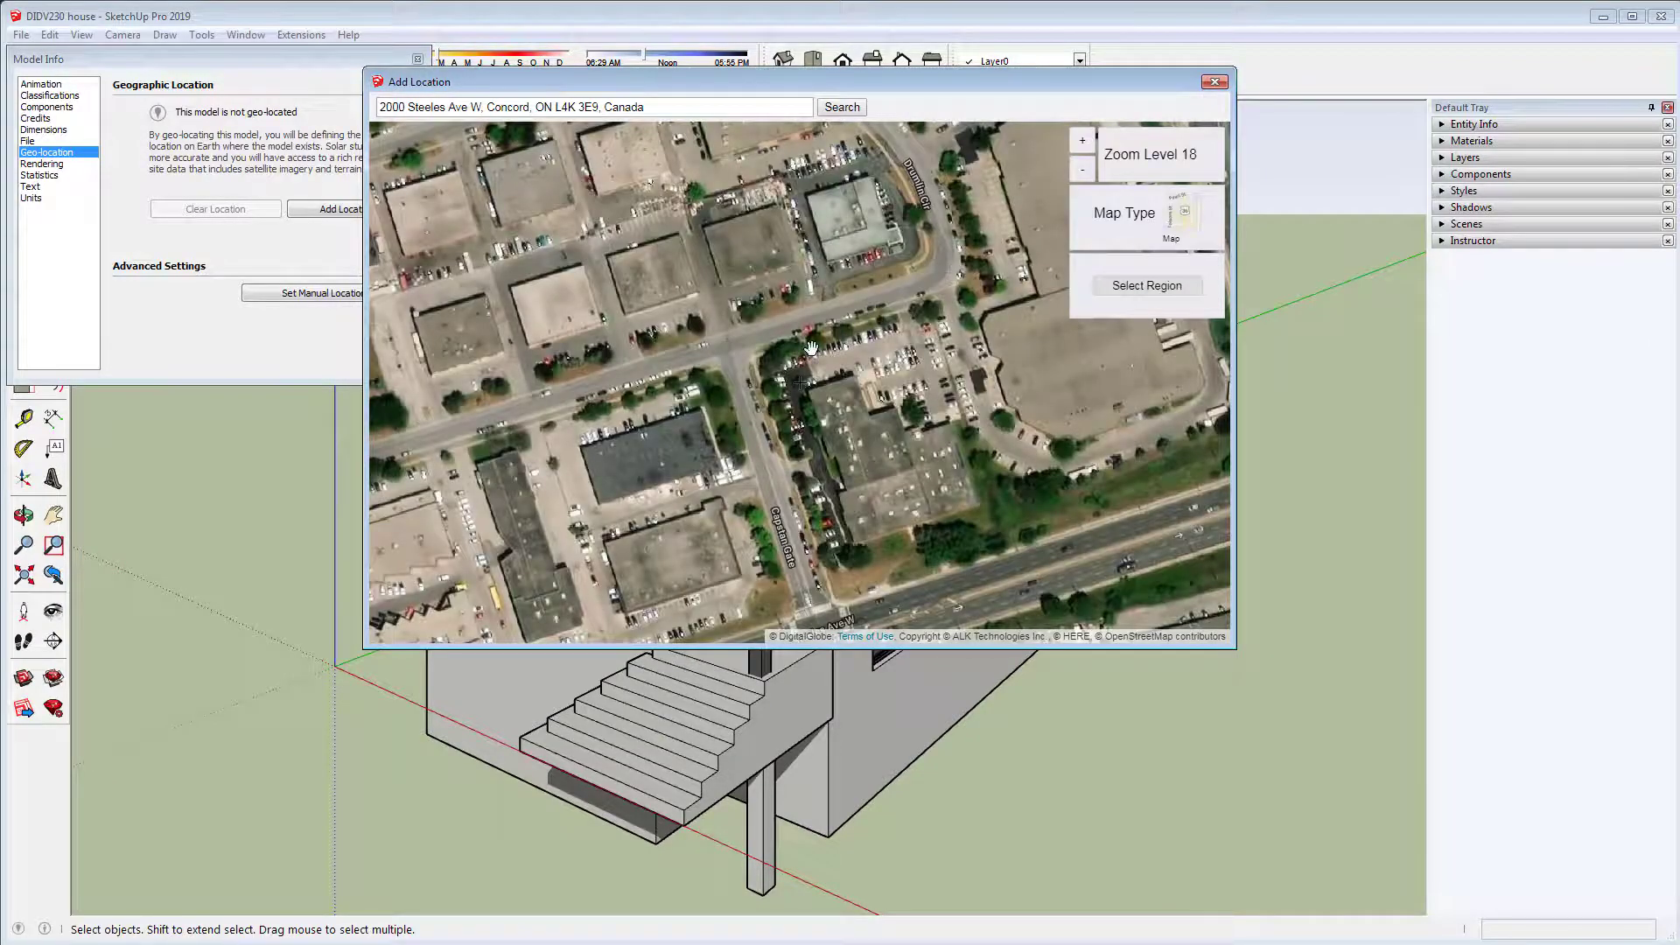
- Examine the wider neighbourhood around the site on the satellite map at a smaller scale
scroll(812, 348, "down", 2)
scroll(812, 348, "down", 2)
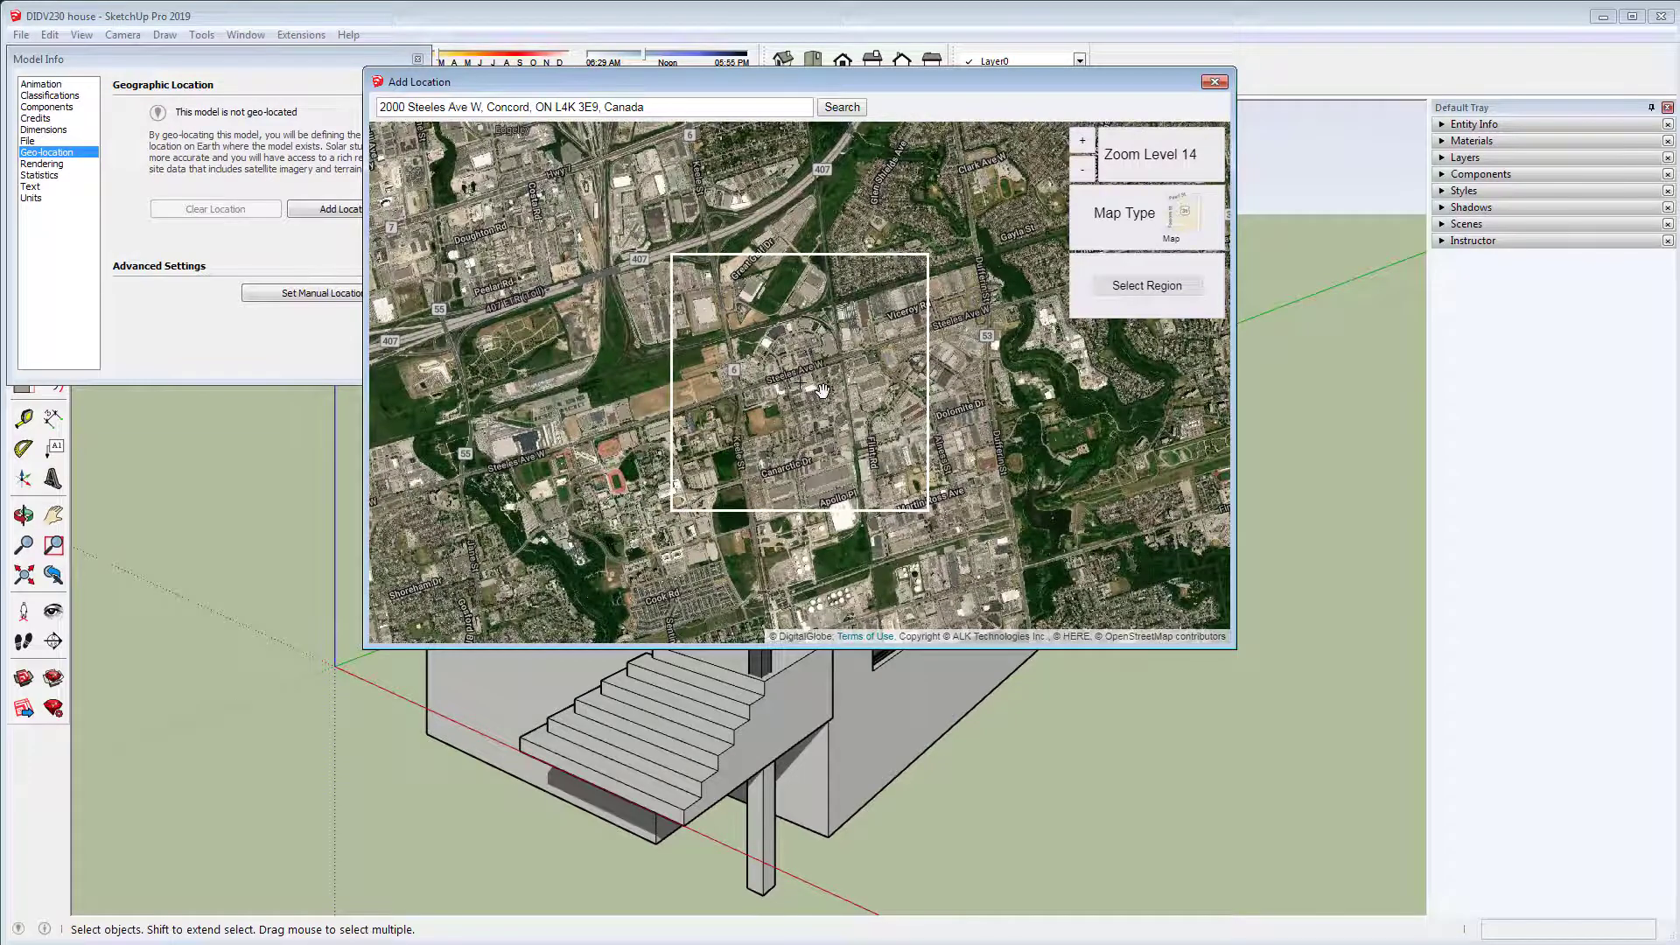
left_click_drag(823, 387, 638, 302)
scroll(790, 346, "up", 1)
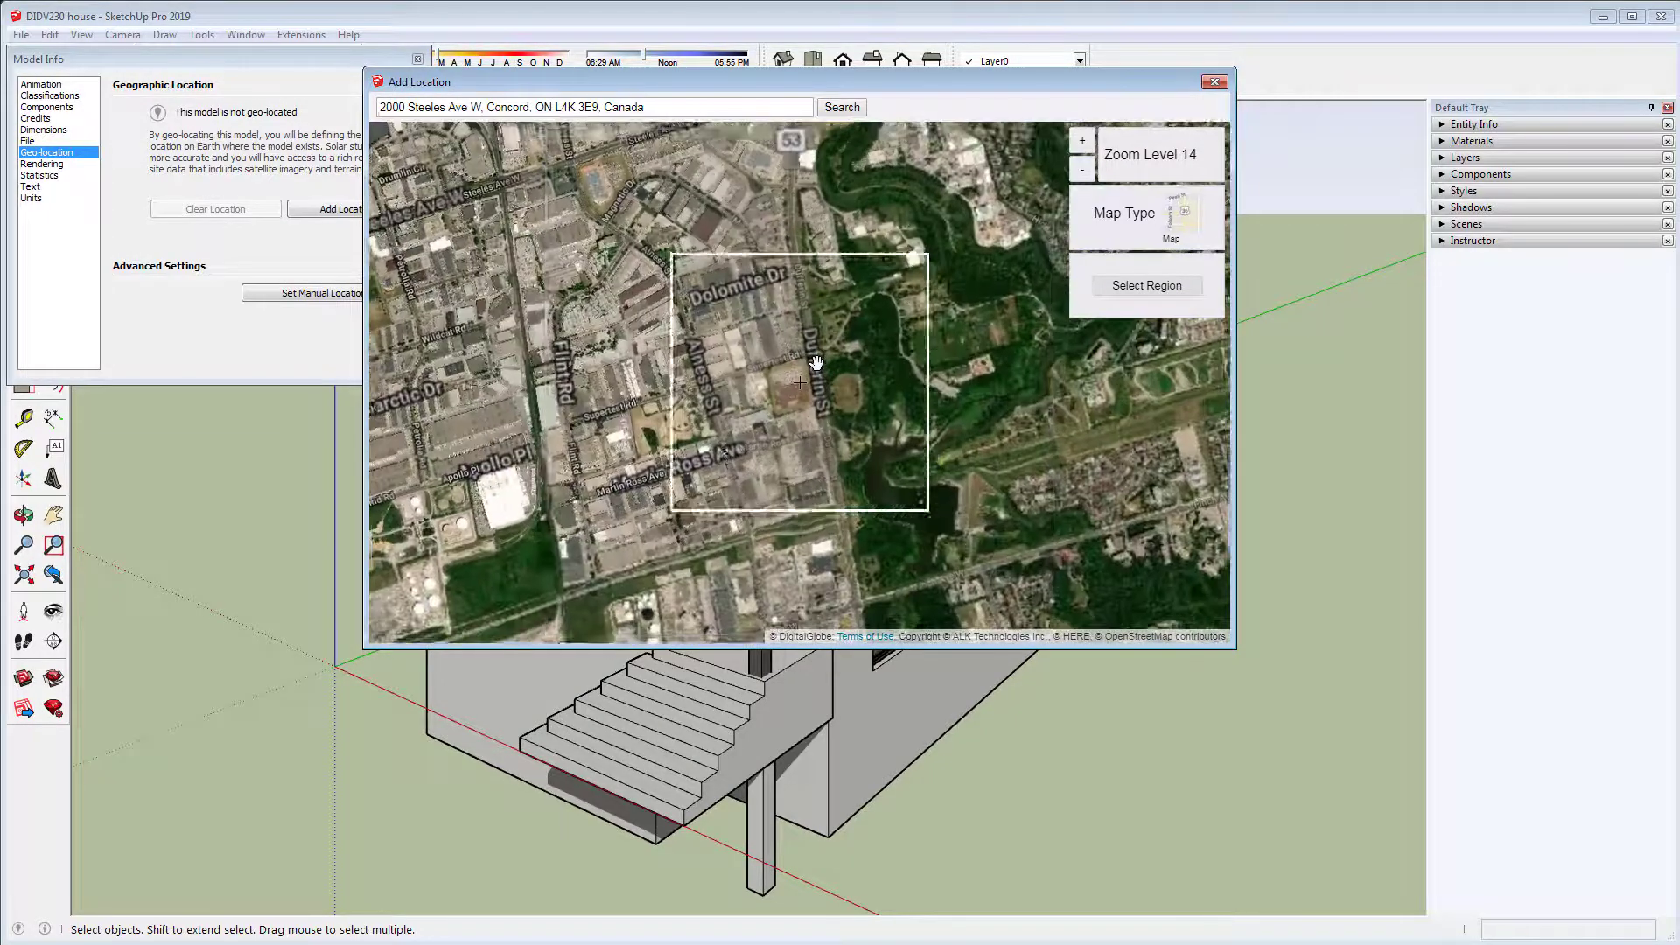
left_click_drag(778, 351, 653, 238)
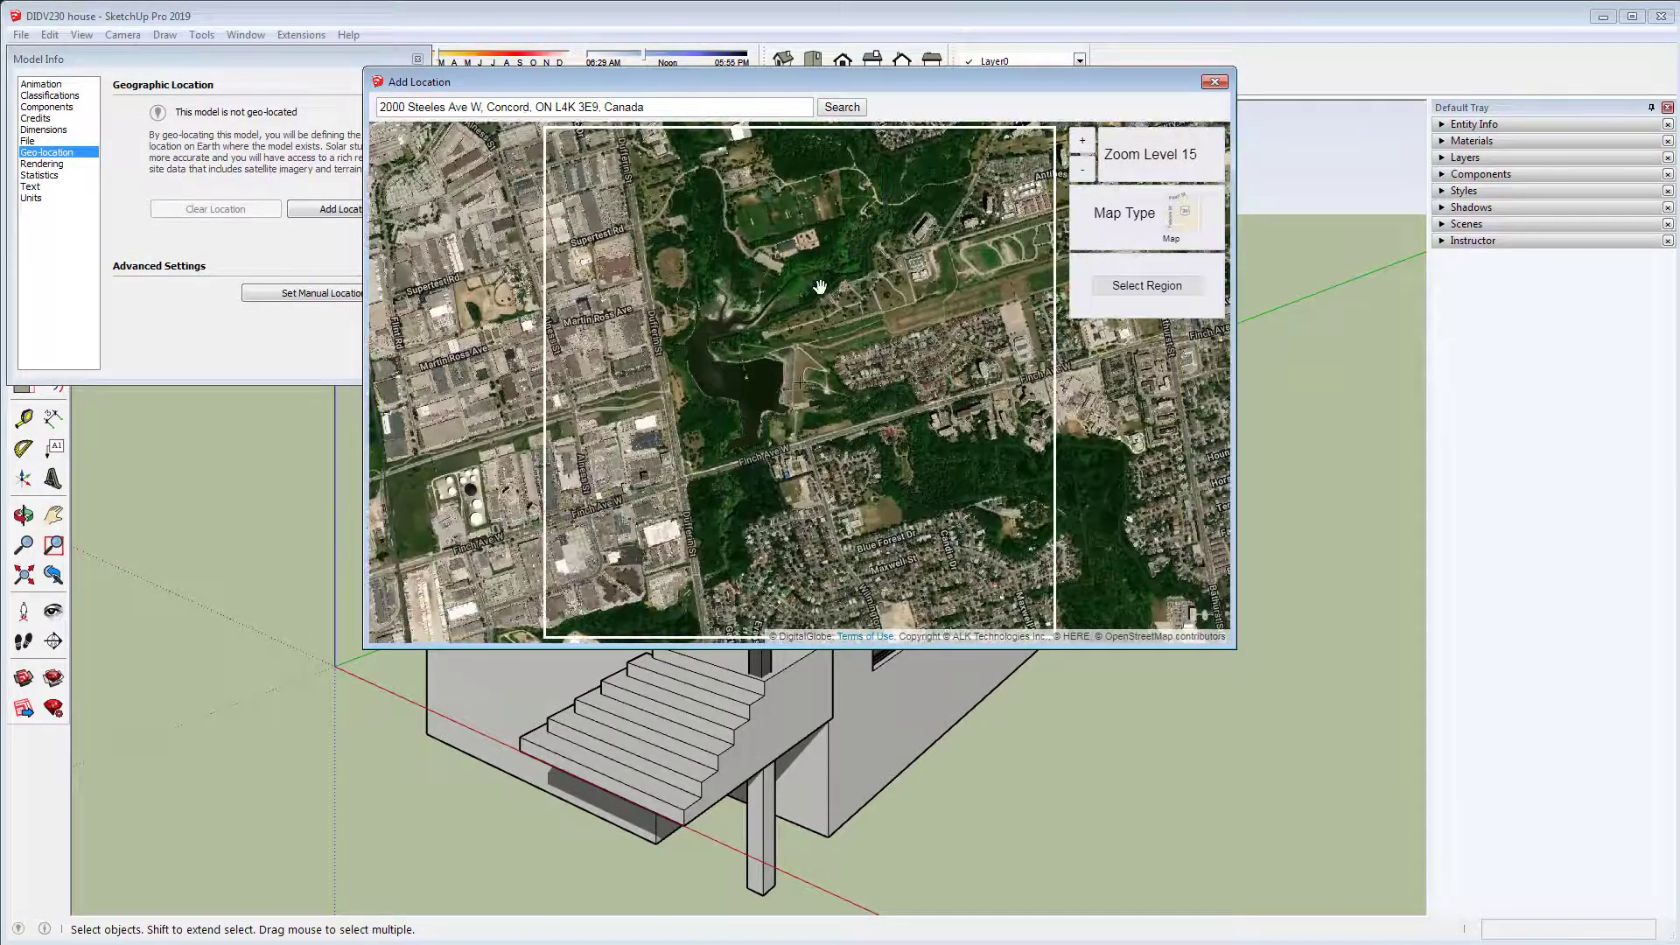
left_click_drag(819, 284, 819, 427)
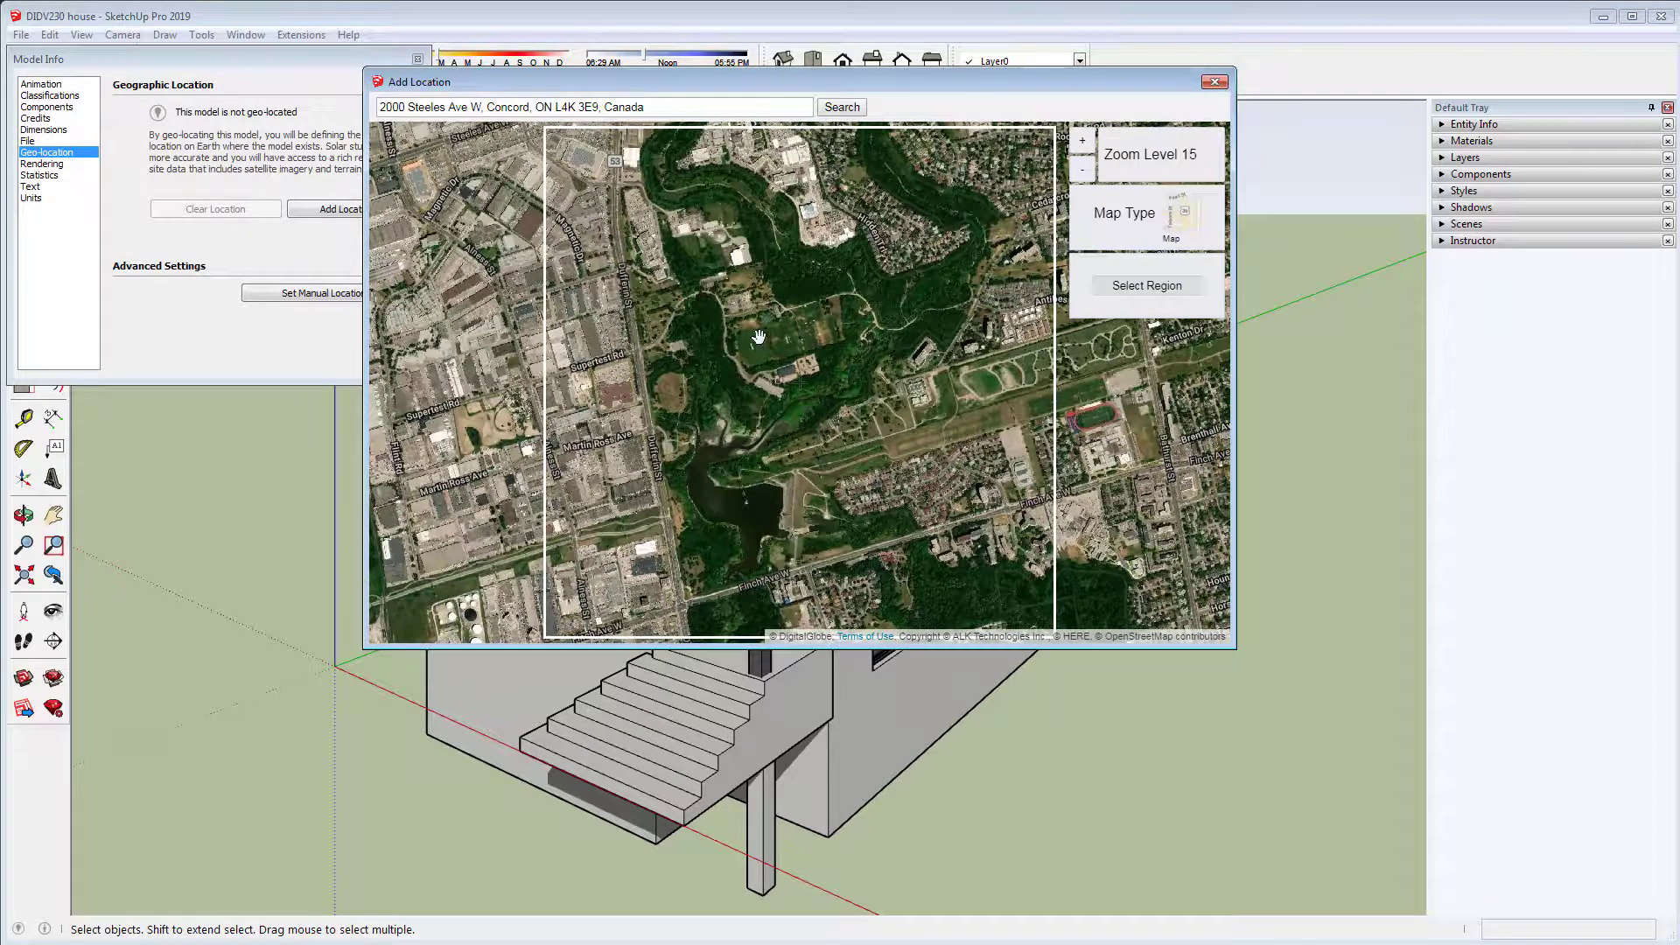
left_click_drag(760, 336, 817, 386)
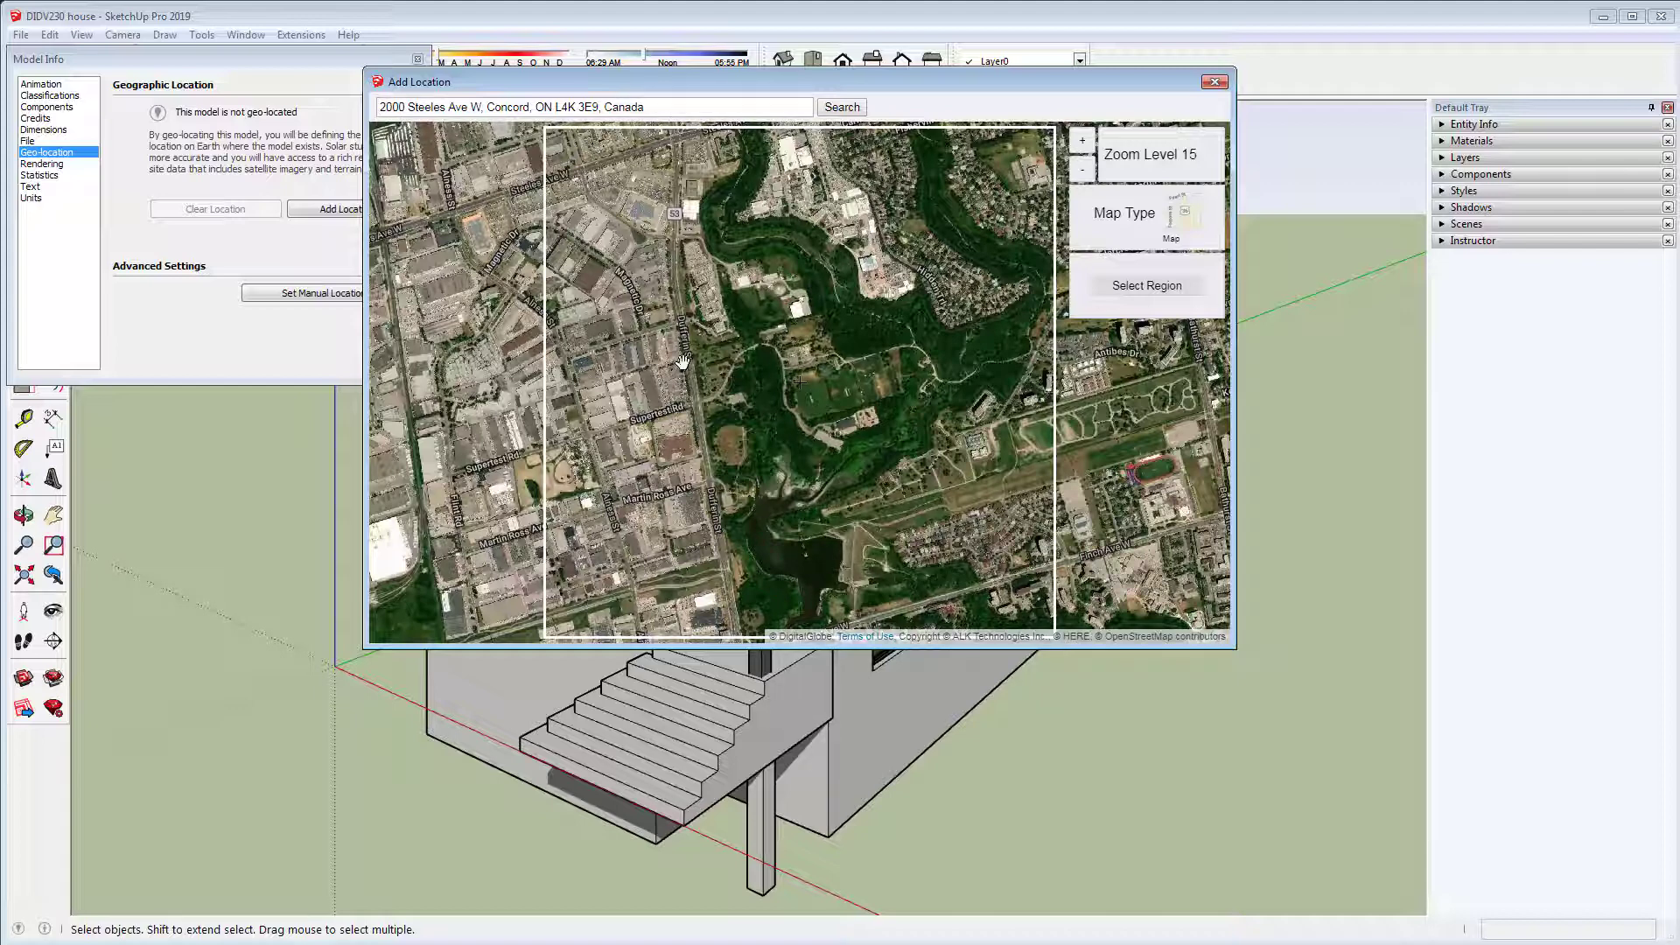
- Search the location map for the site's street address and set the map to zoom level 18
left_click(842, 108)
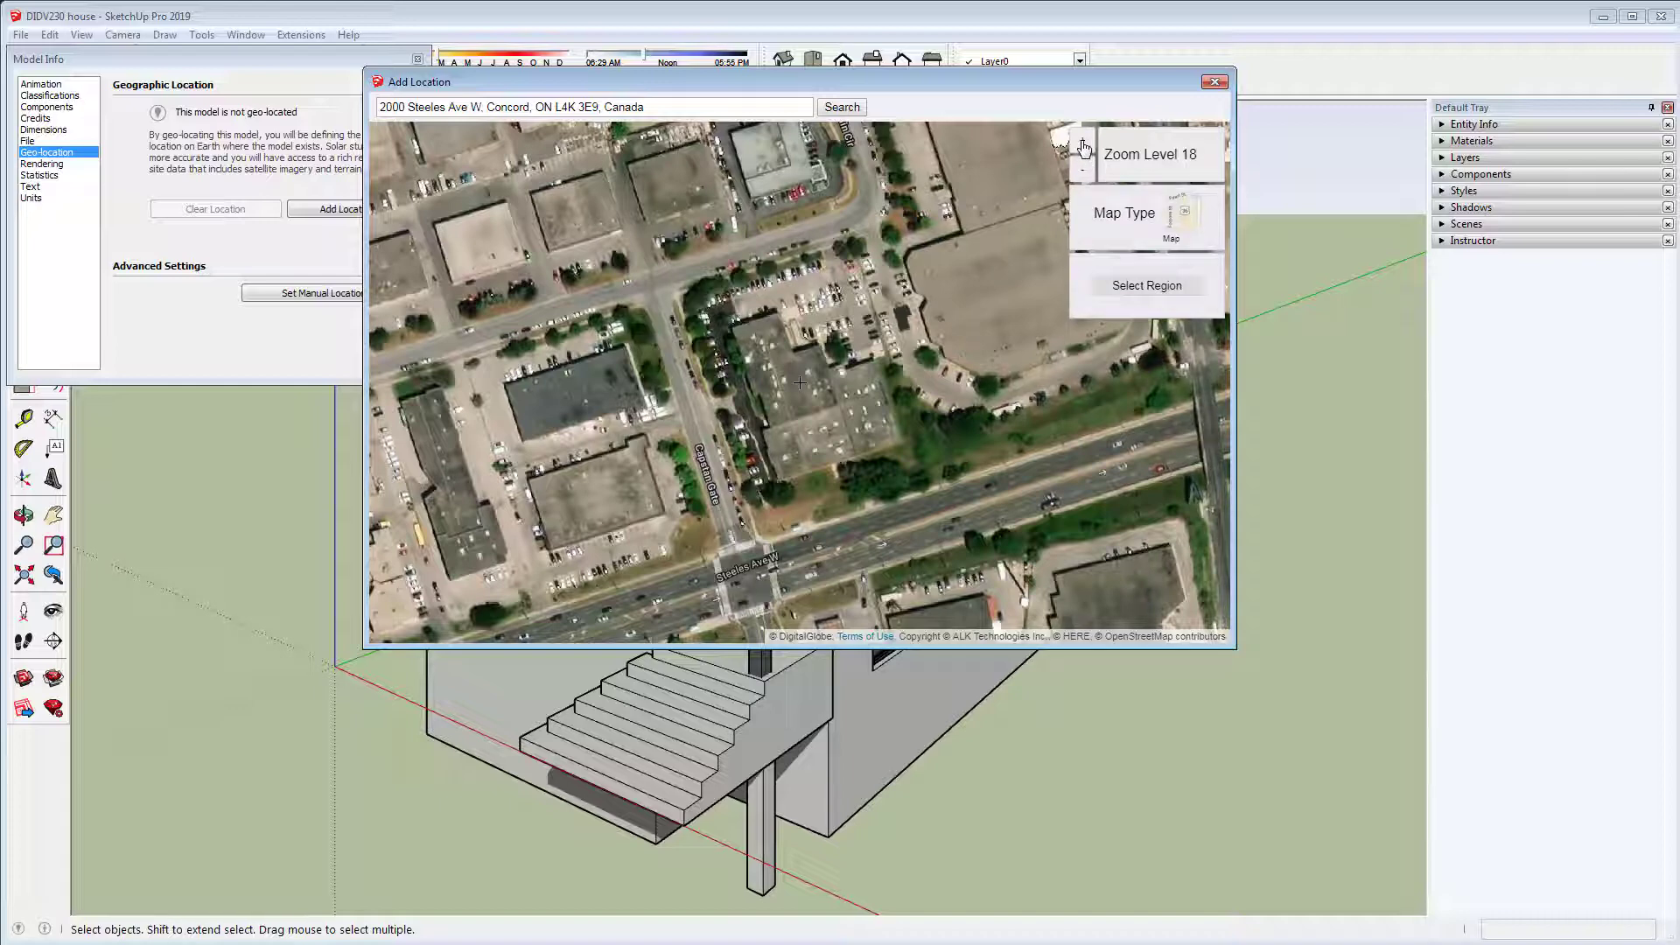
left_click(1083, 171)
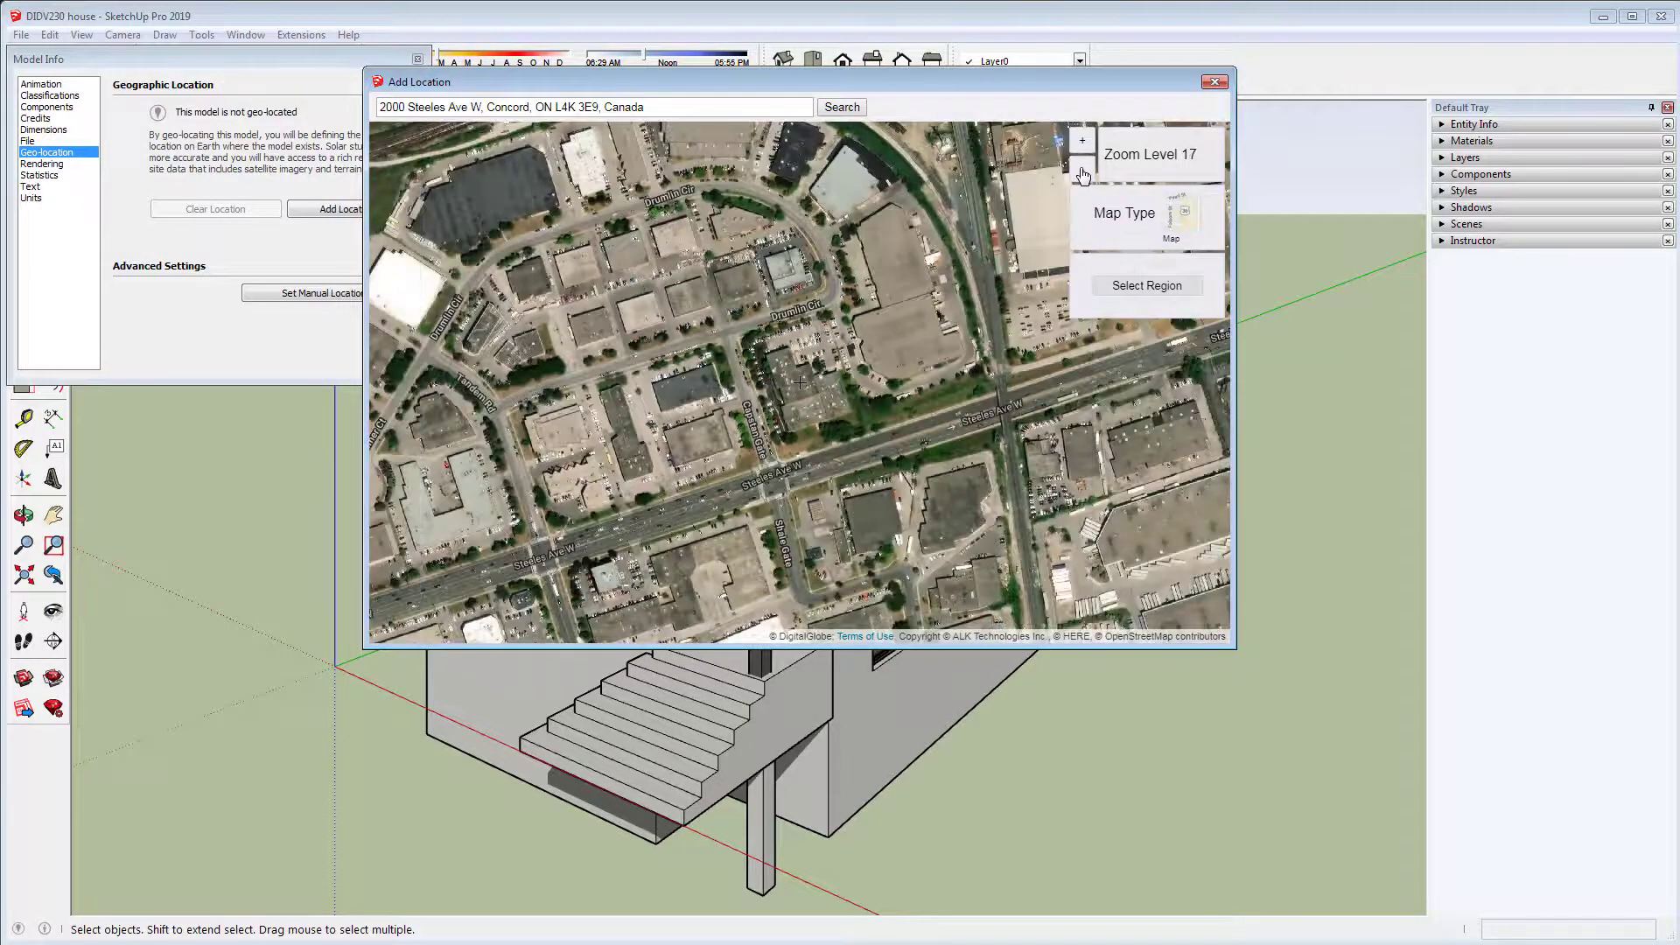
left_click(1084, 143)
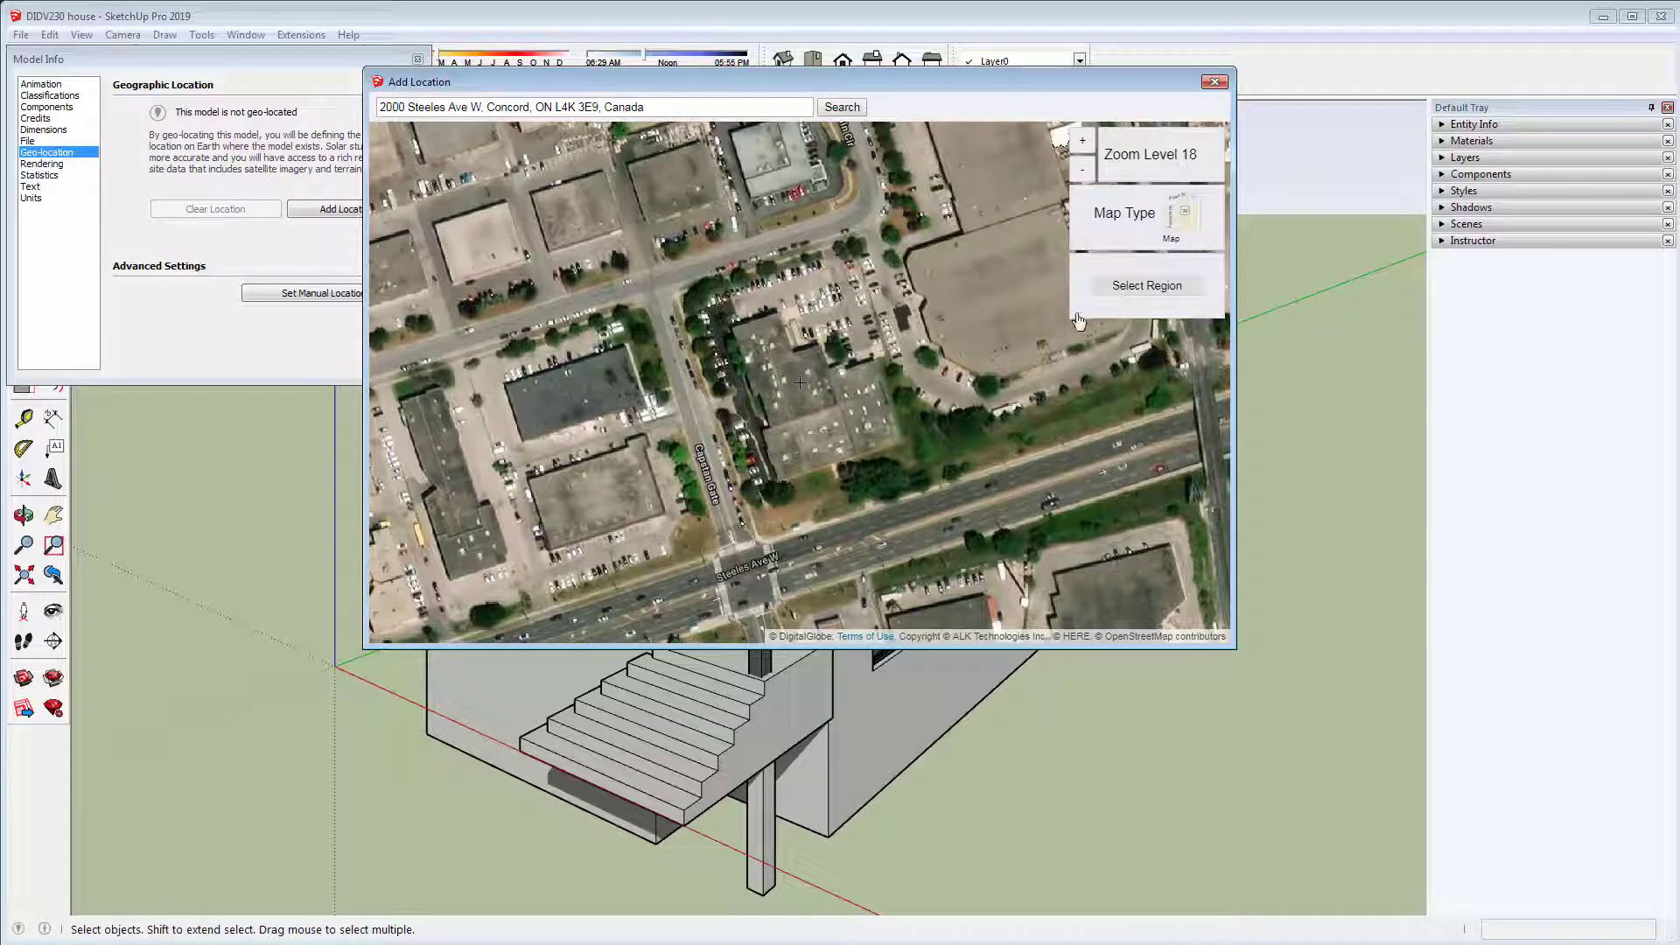
- Select a reduced map region covering the street junction and nearby buildings, import it into the model, and close the model settings
left_click(1145, 289)
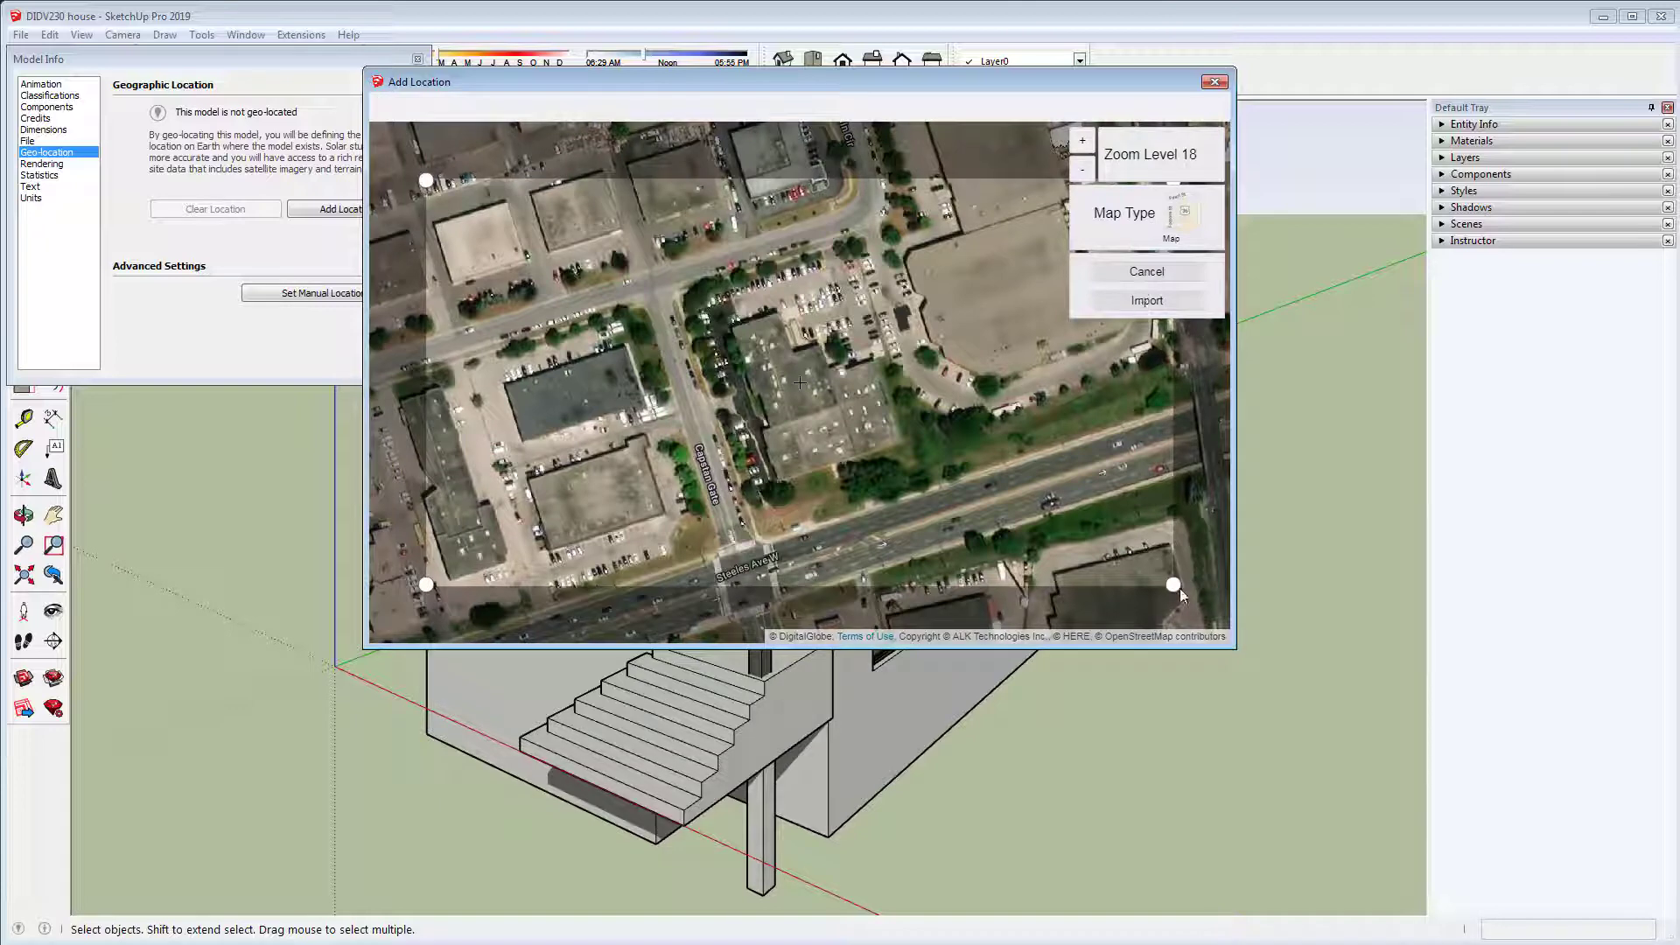
left_click_drag(1157, 584, 977, 549)
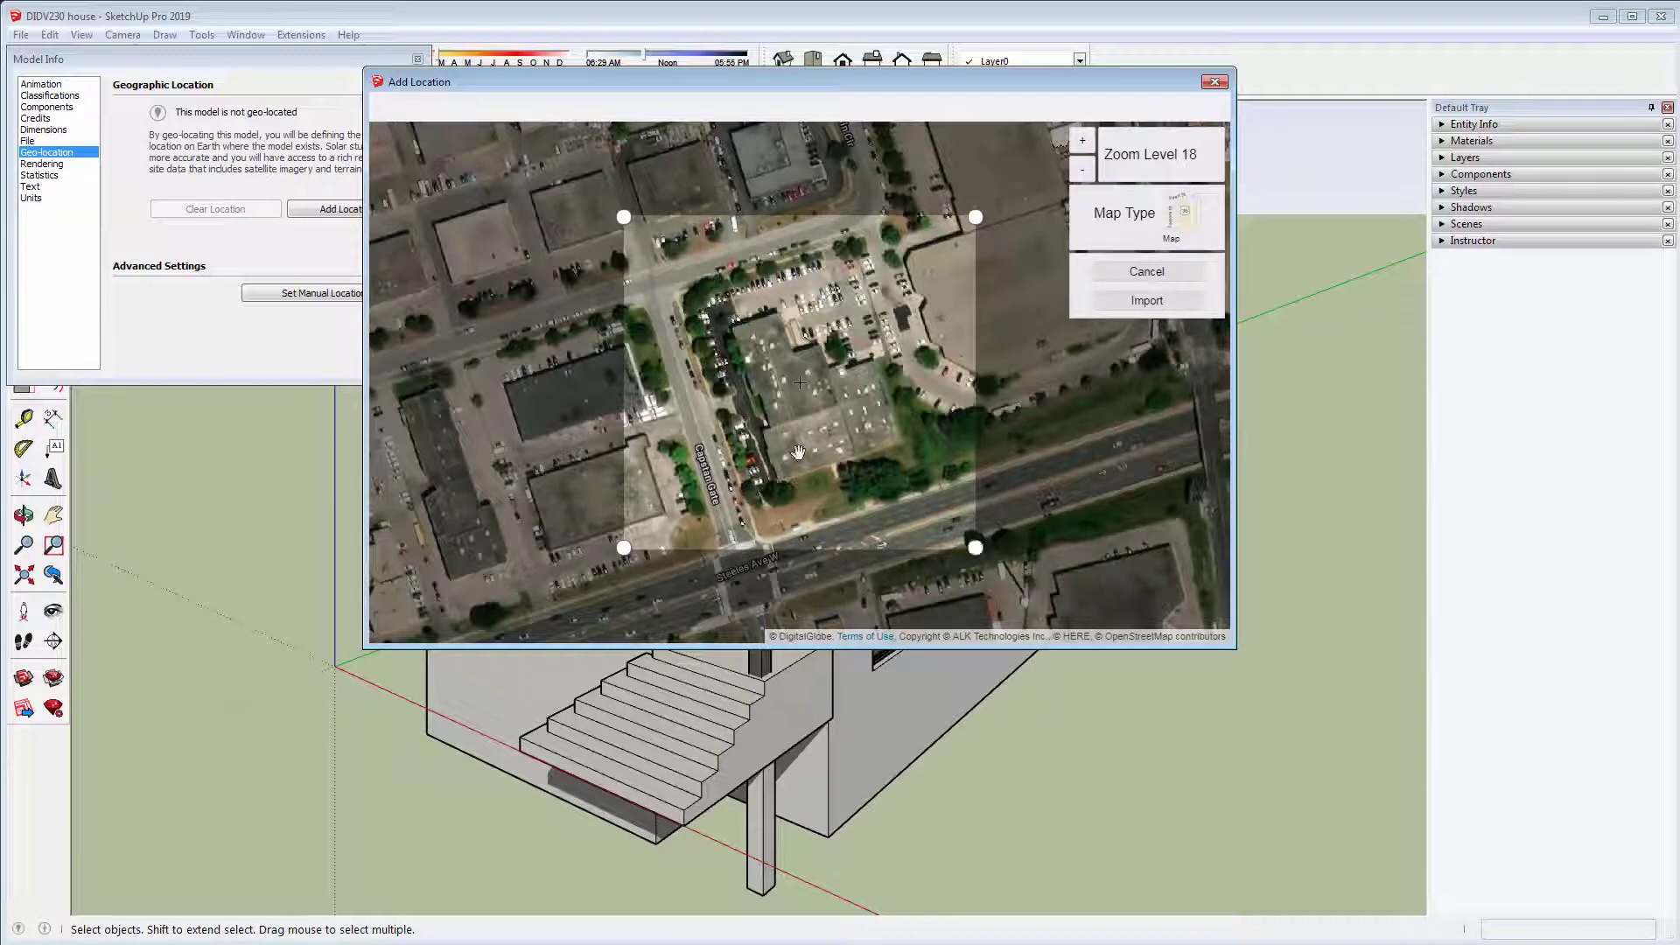
left_click_drag(851, 371, 889, 427)
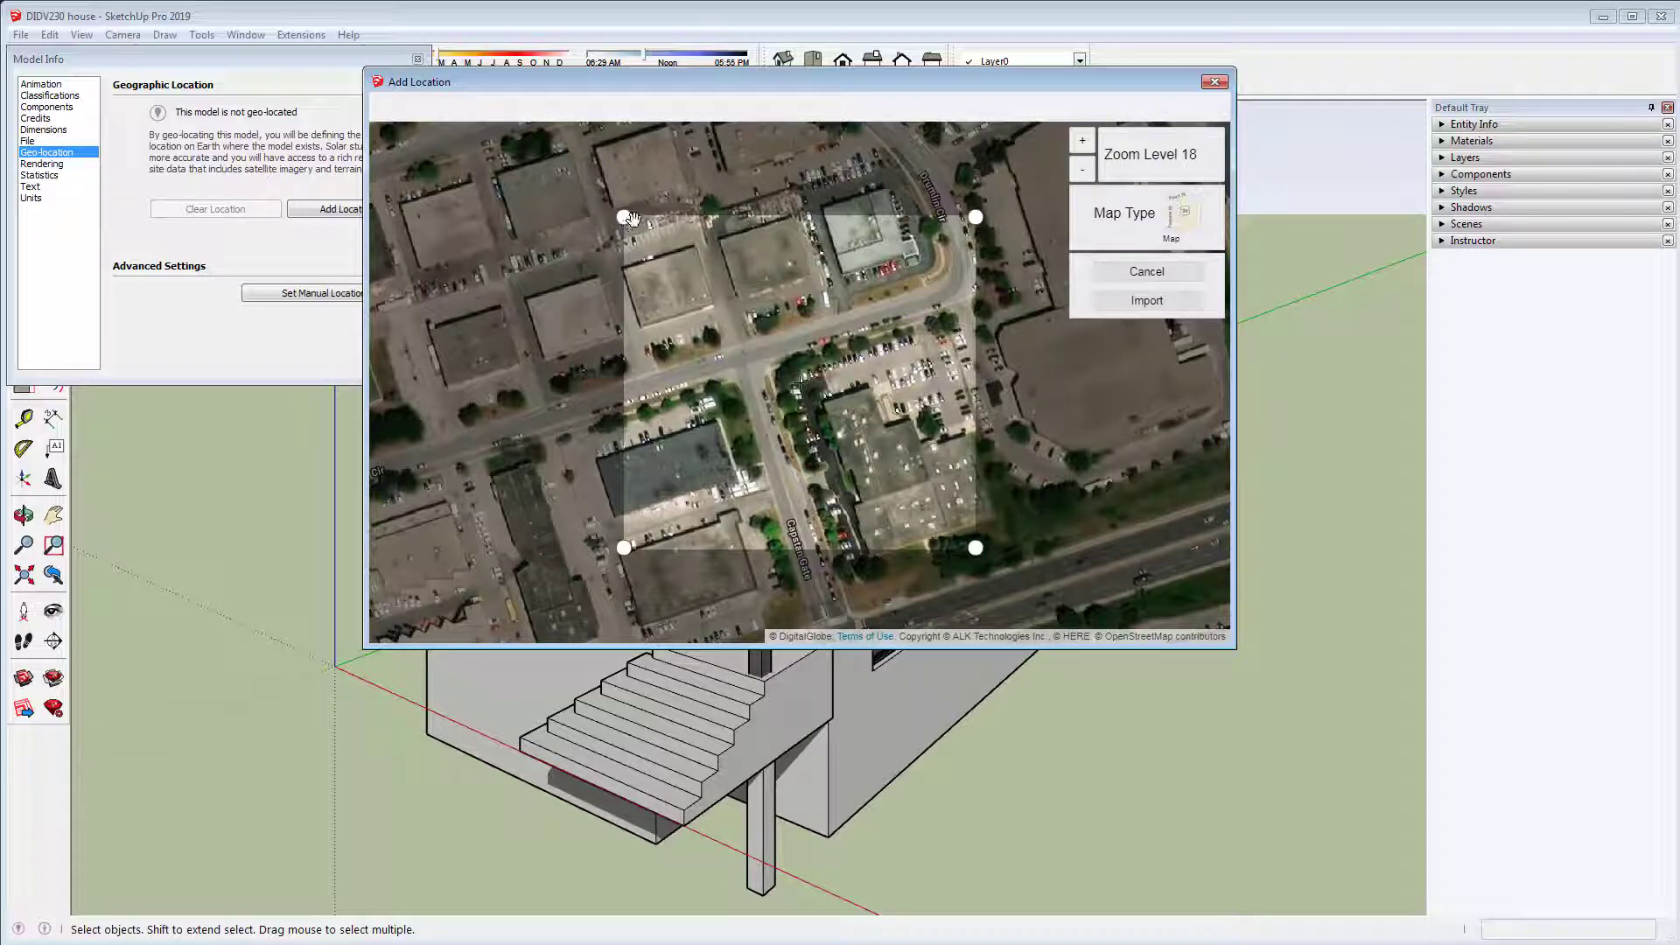
left_click(1143, 302)
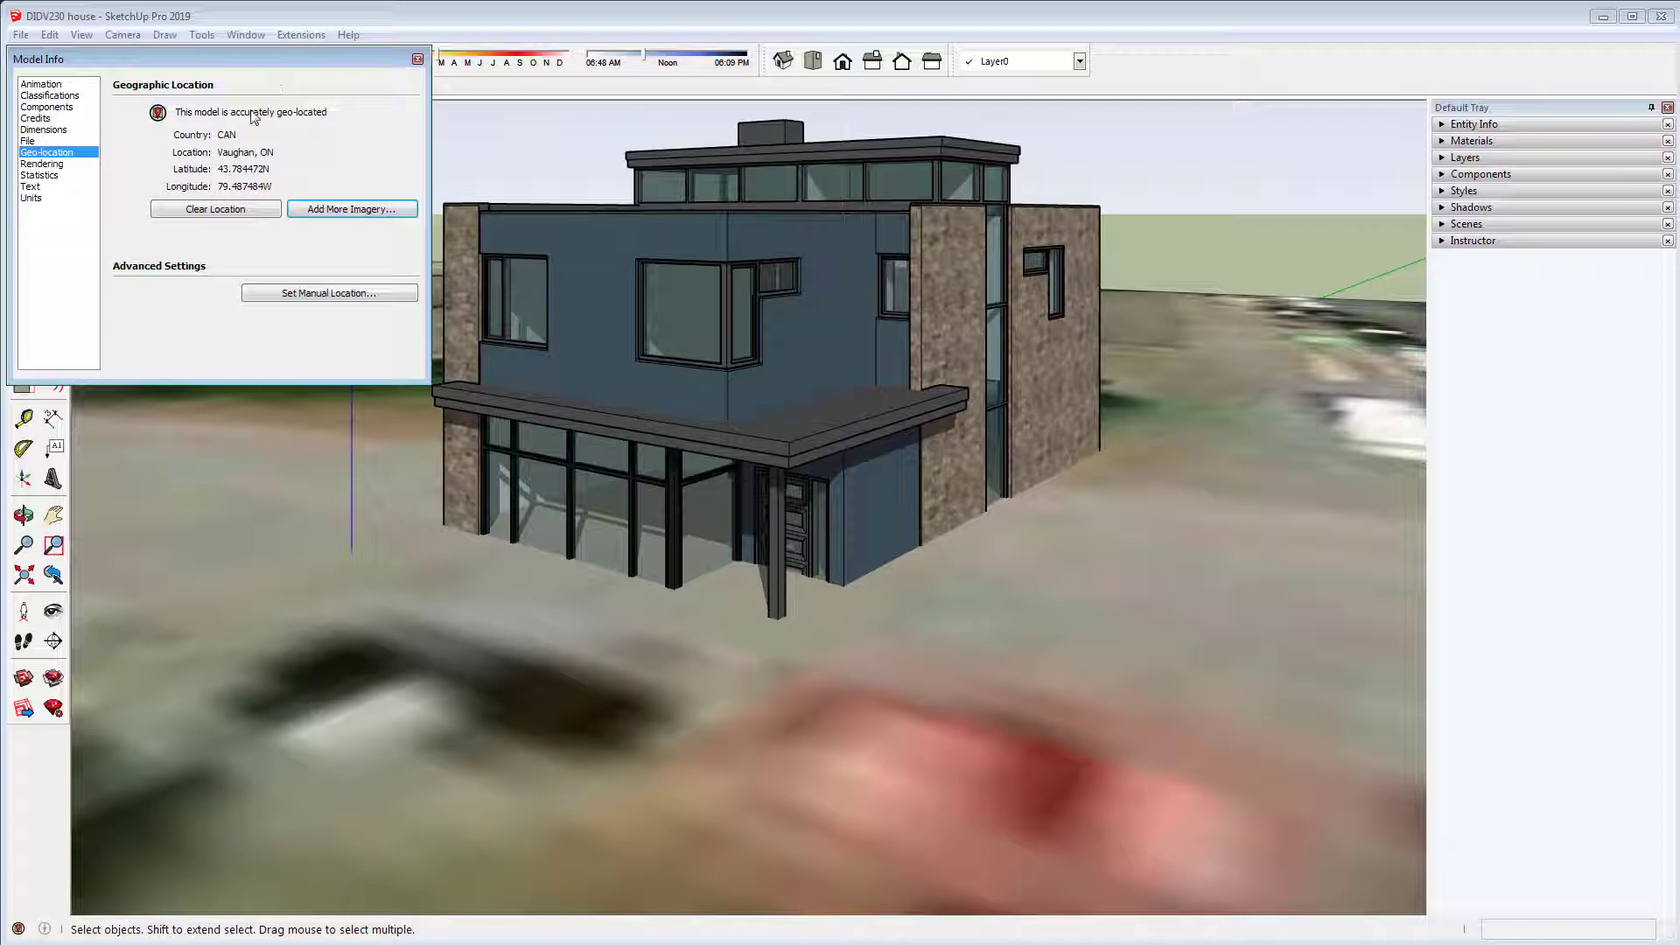
left_click(417, 60)
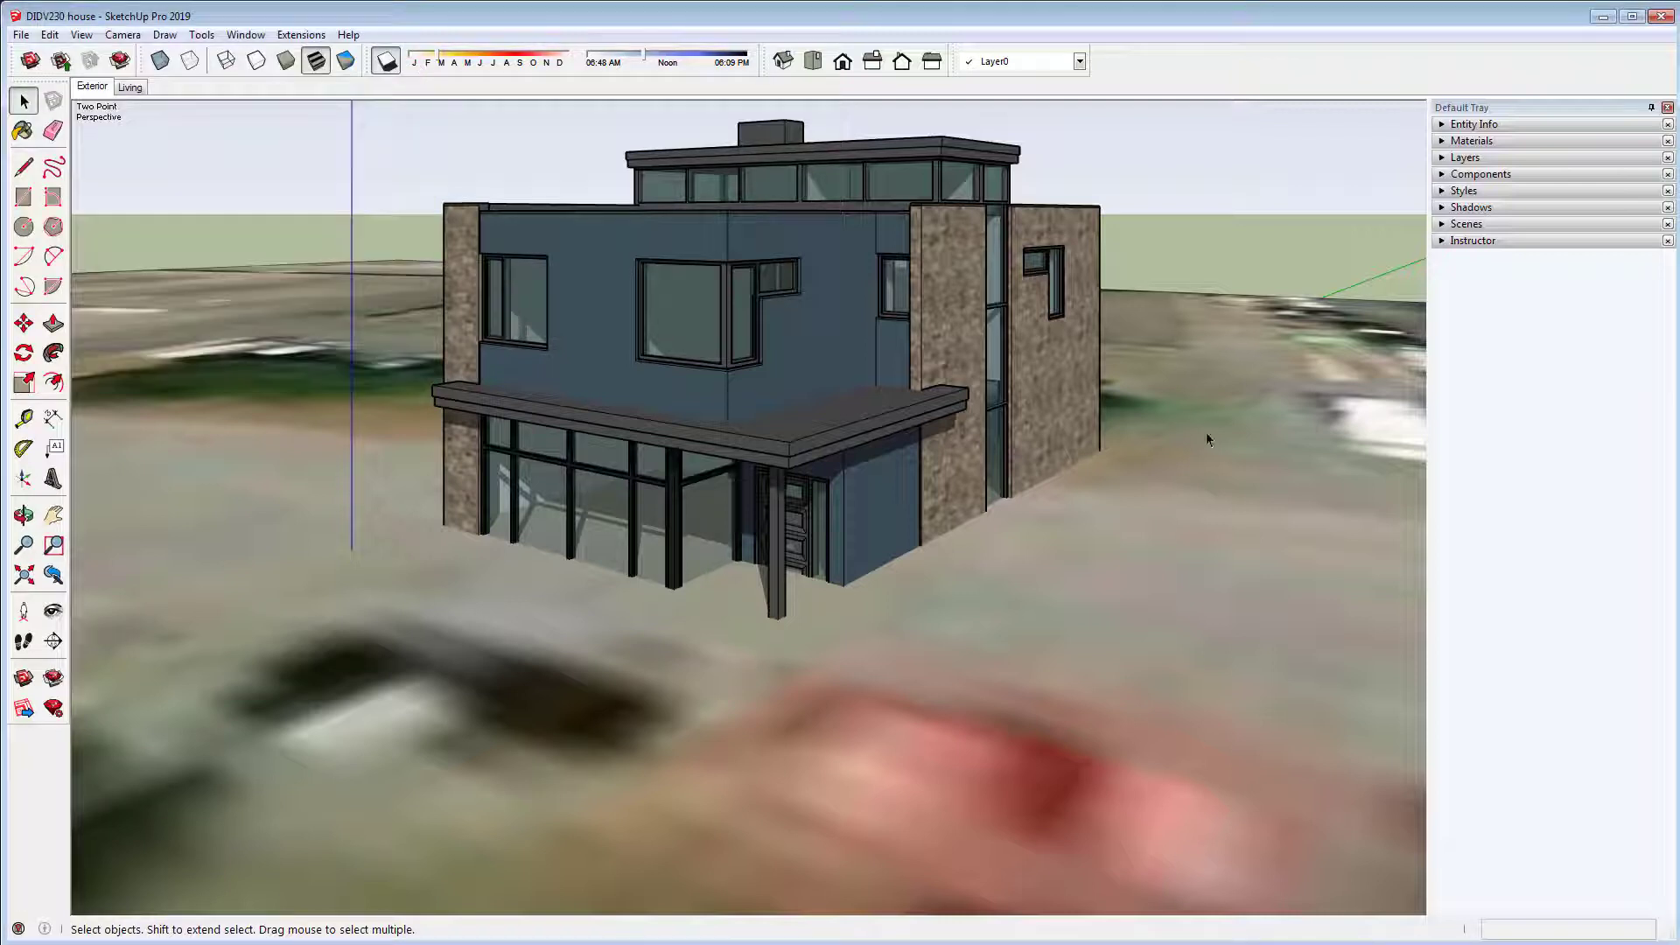
- Examine the house's placement on the imported satellite imagery from a raised, distant viewpoint
scroll(1178, 458, "down", 1)
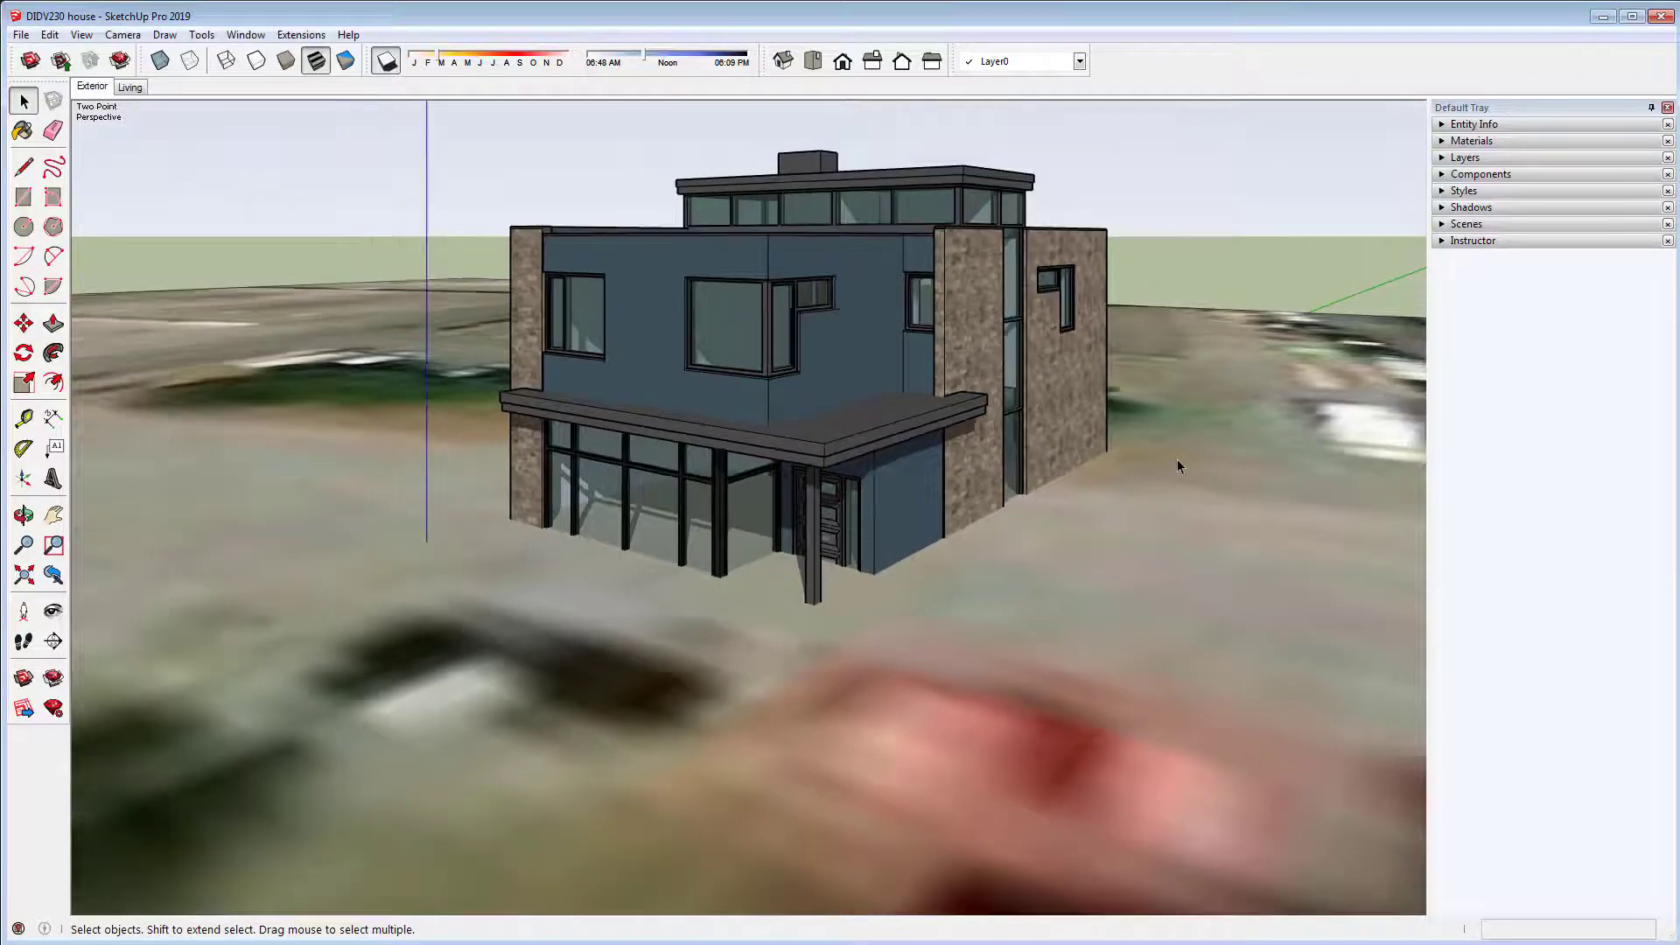
scroll(1178, 459, "down", 4)
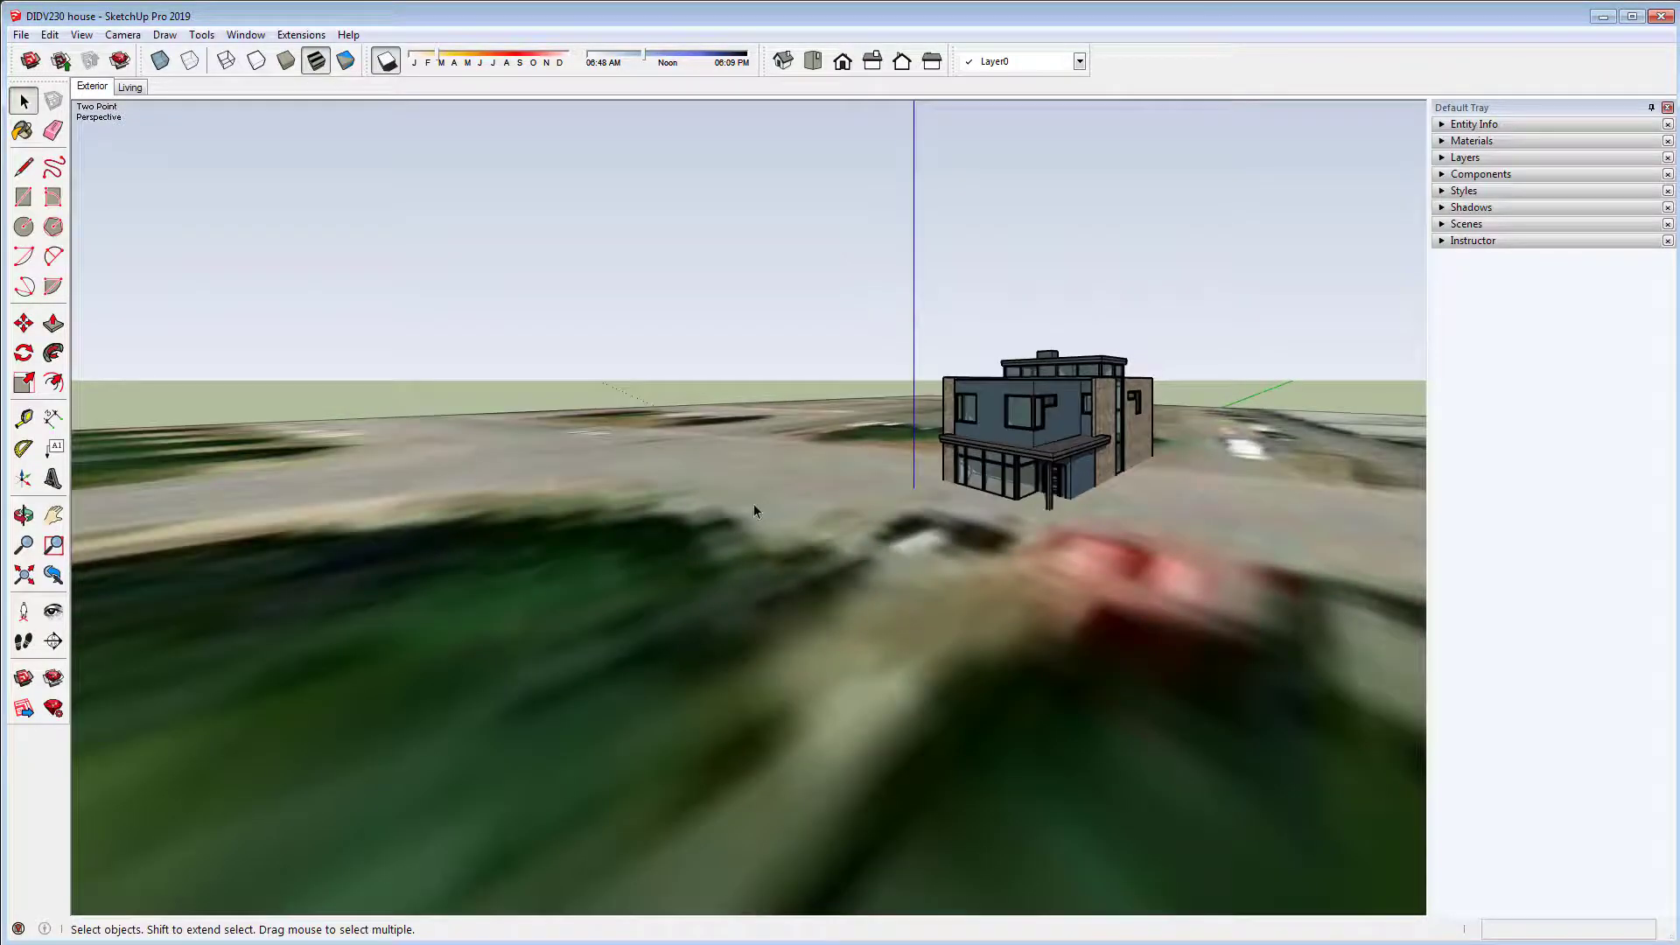
middle_click_drag(753, 502, 690, 406)
scroll(691, 405, "down", 8)
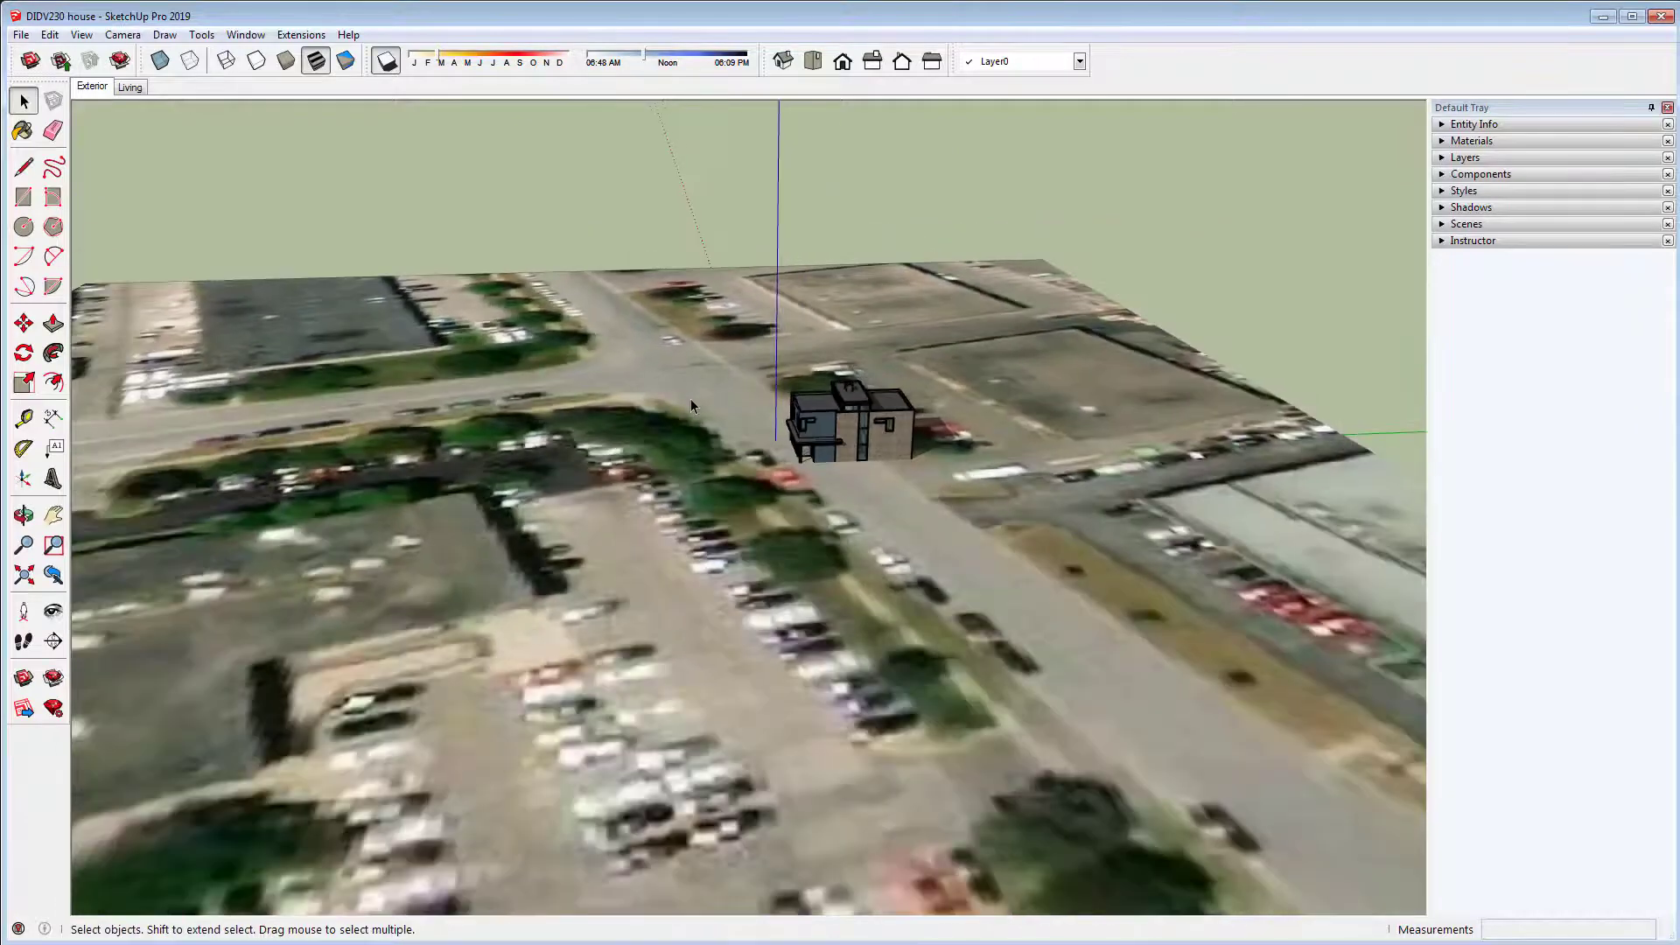
scroll(627, 523, "up", 2)
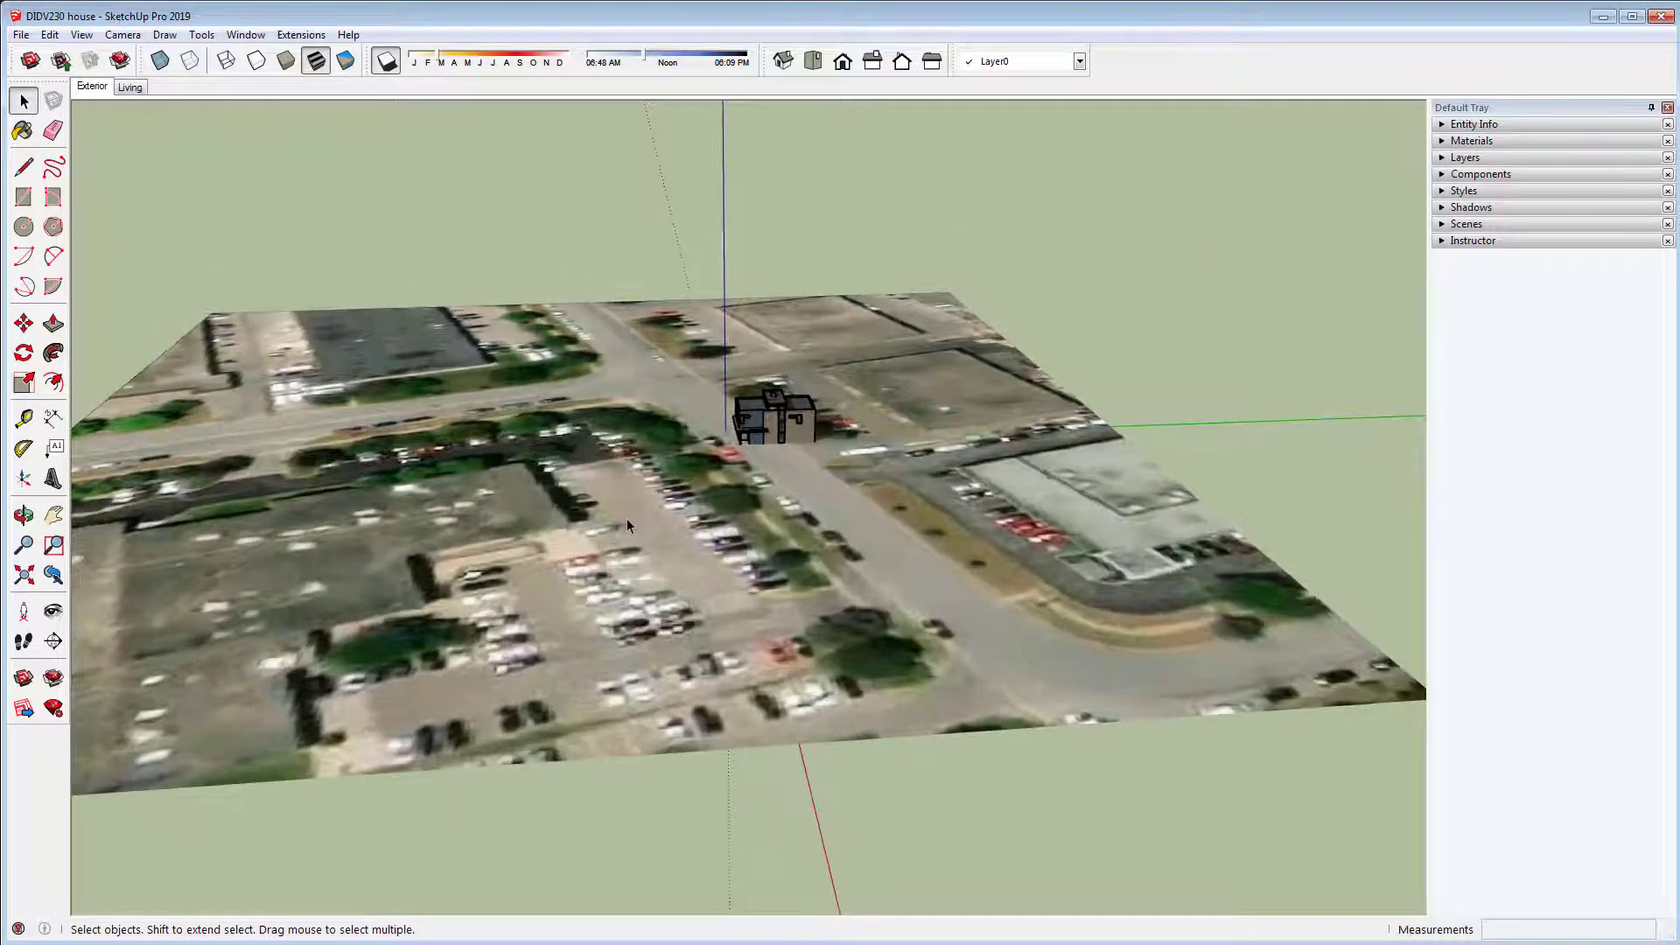
middle_click_drag(570, 622, 741, 324)
scroll(959, 459, "down", 6)
scroll(746, 334, "up", 4)
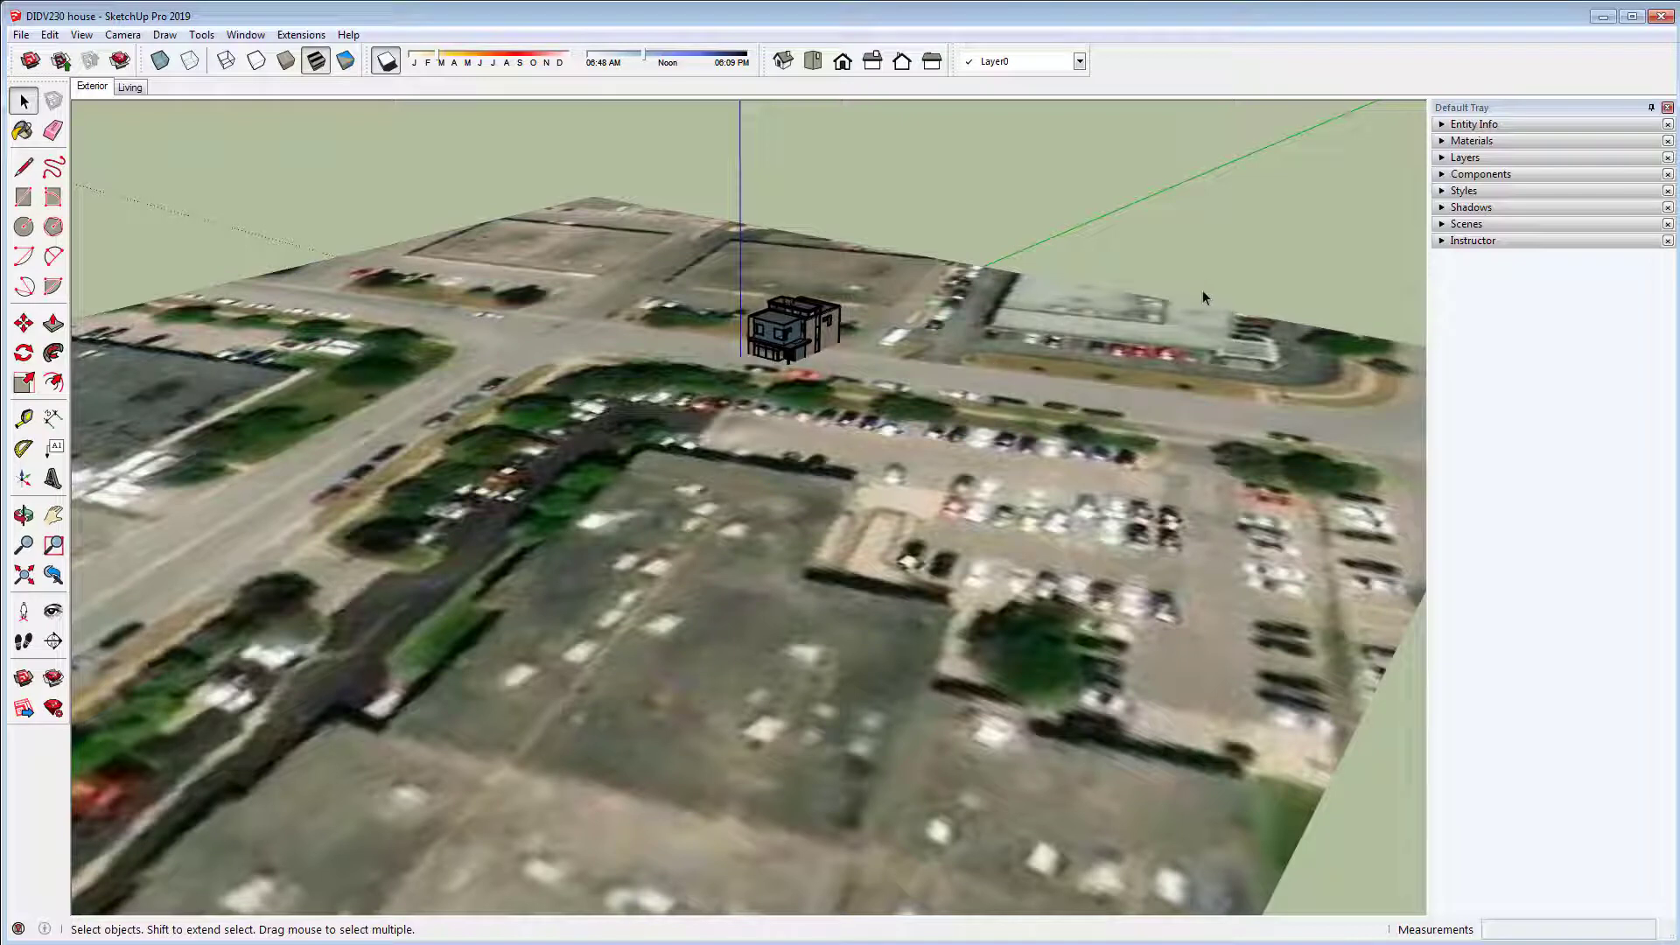
- Hide the Location Snapshot layer and show the Location Terrain layer to inspect the site's sloping ground
left_click(1442, 158)
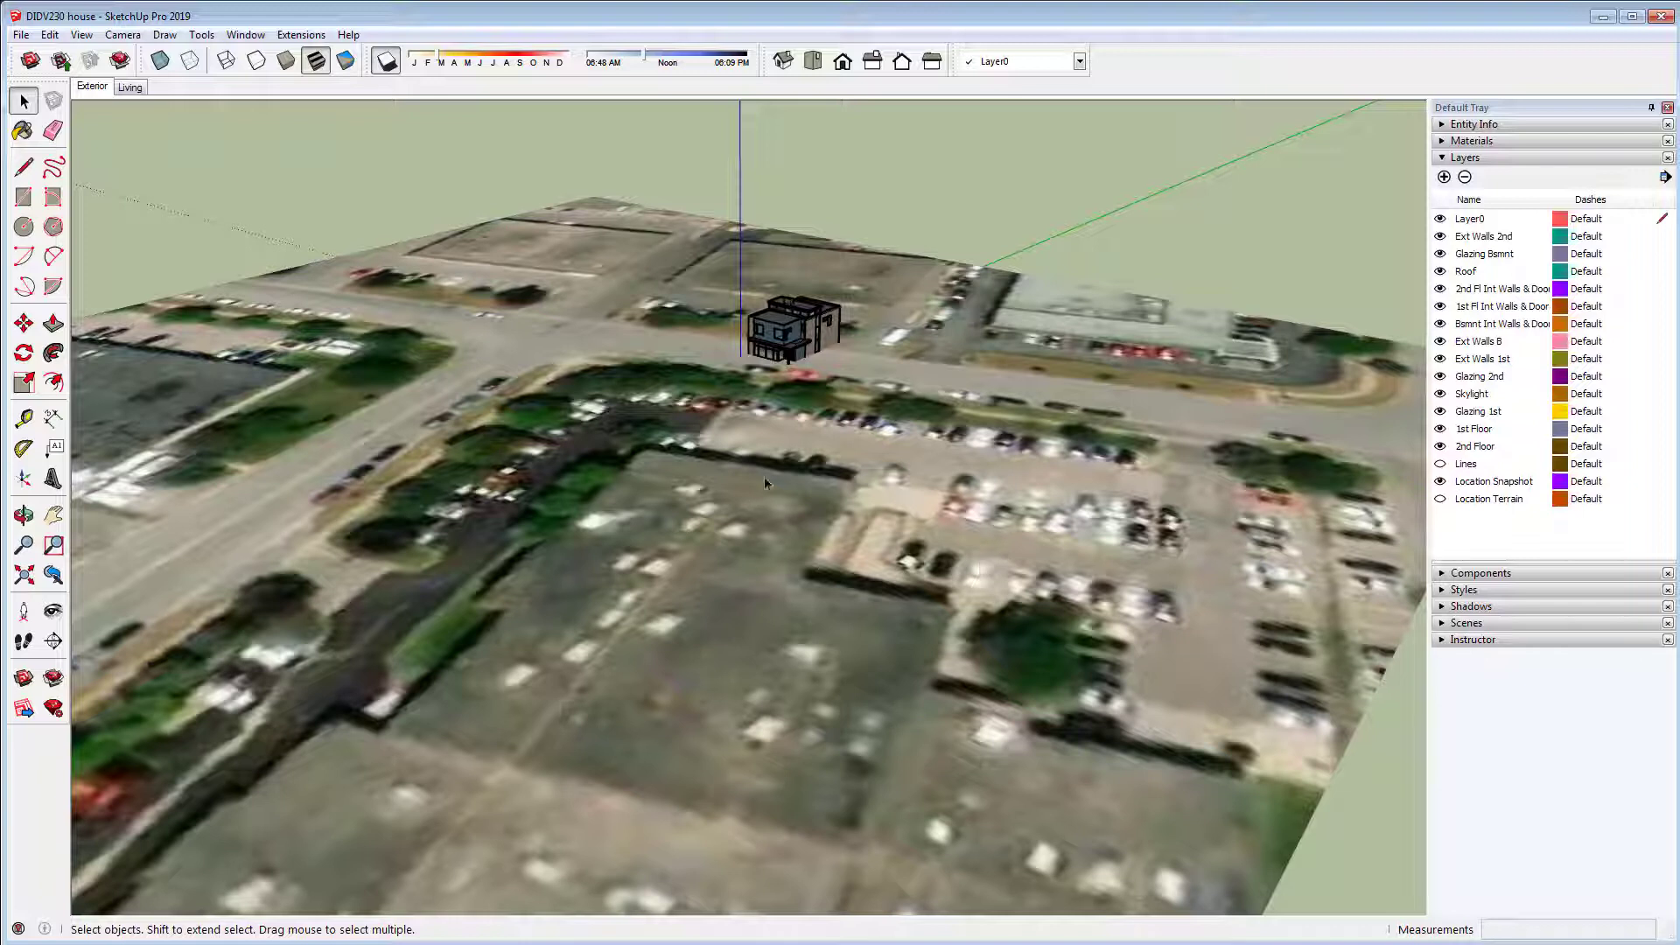
left_click(1440, 482)
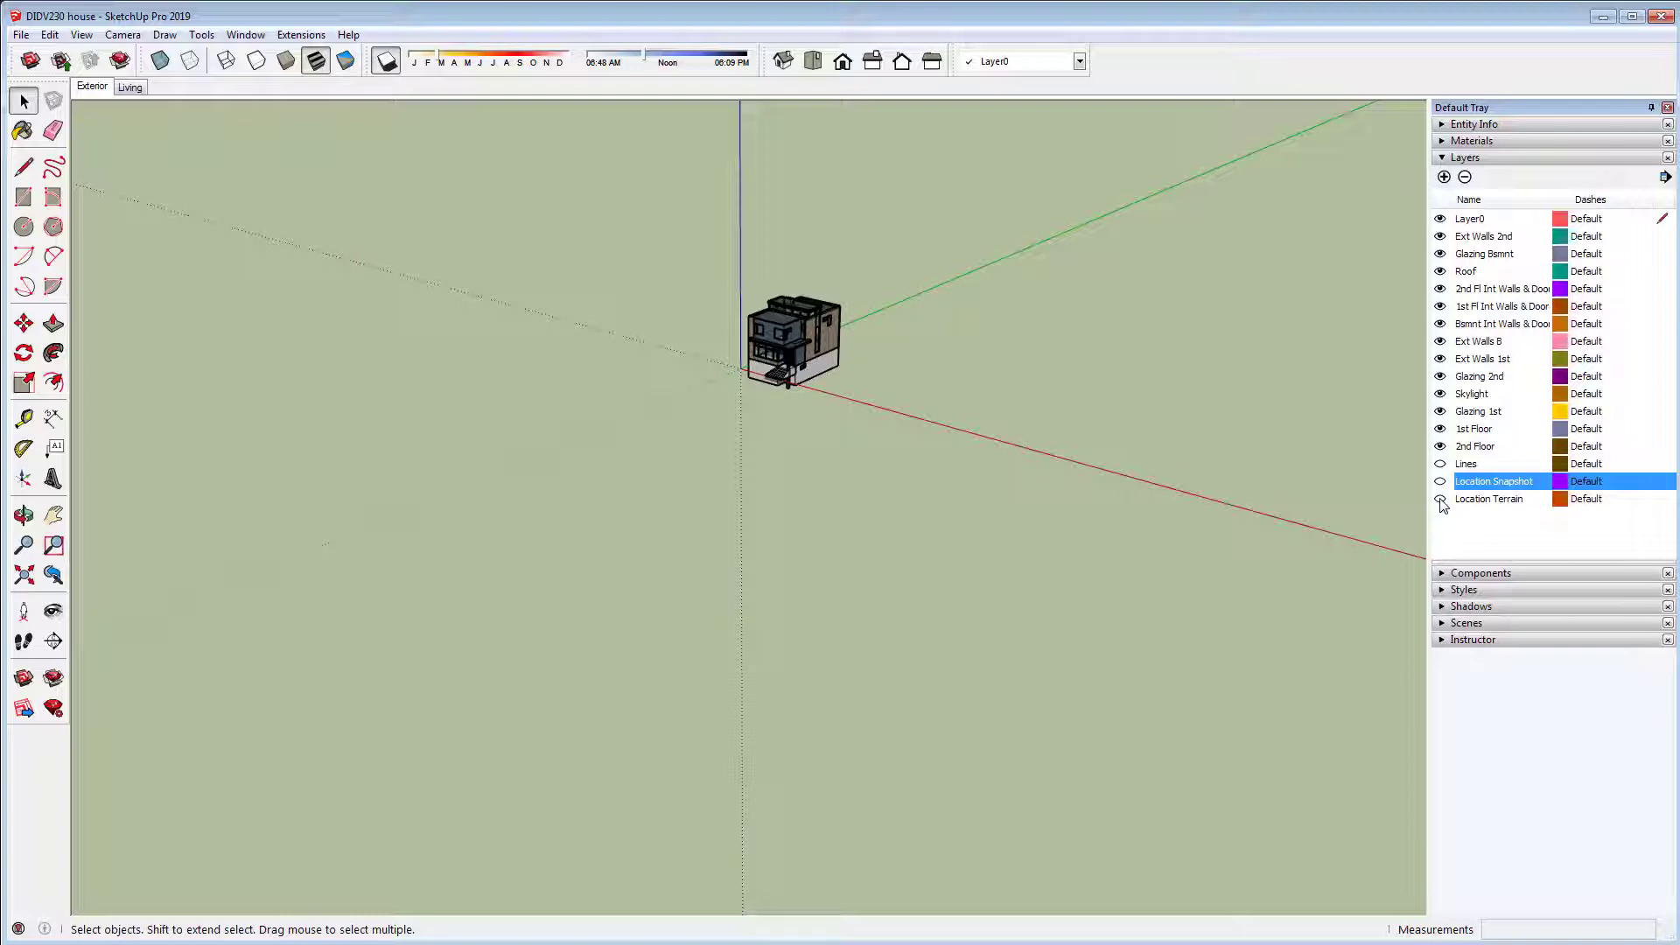
left_click(1441, 499)
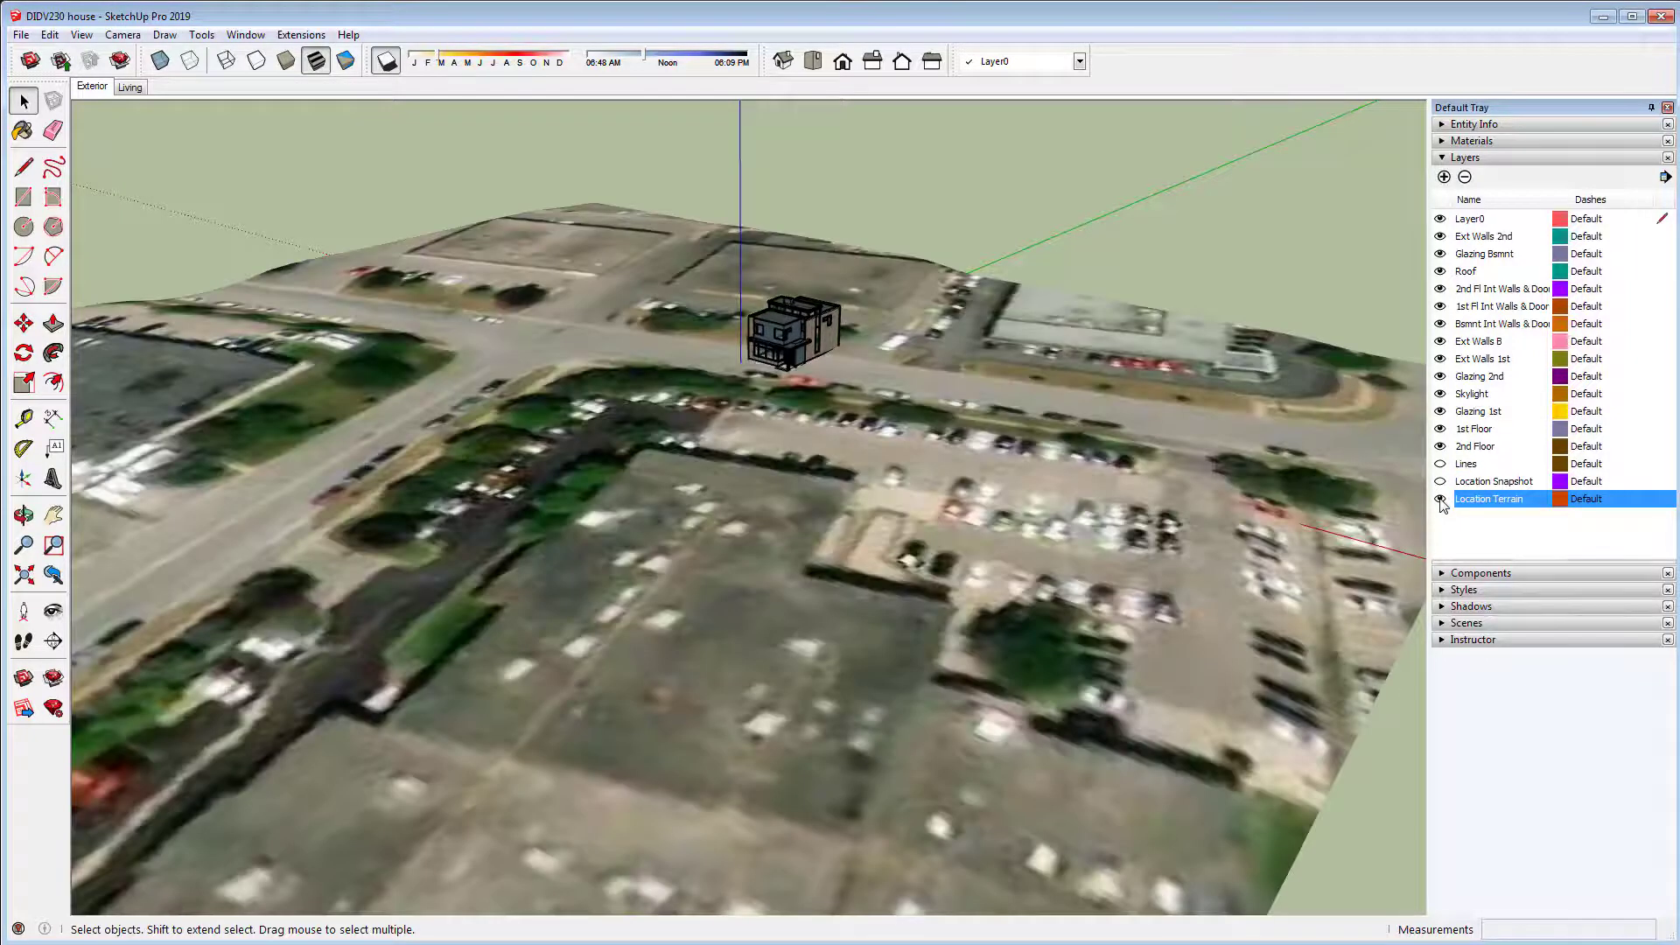
left_click(1440, 483)
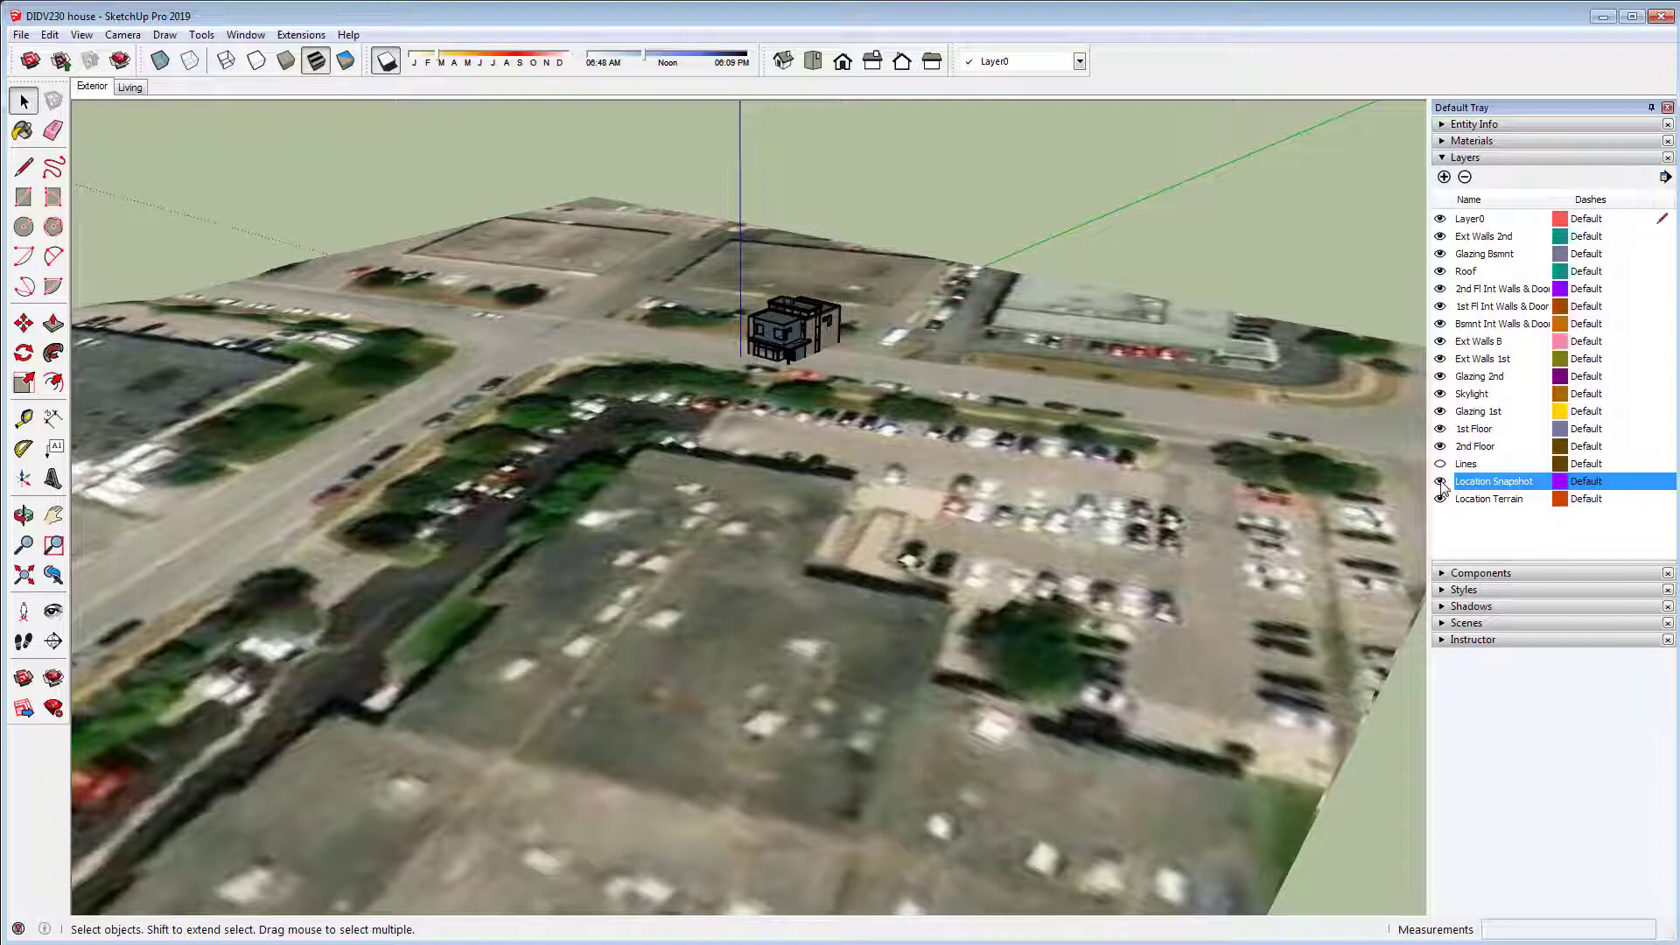
left_click(1441, 482)
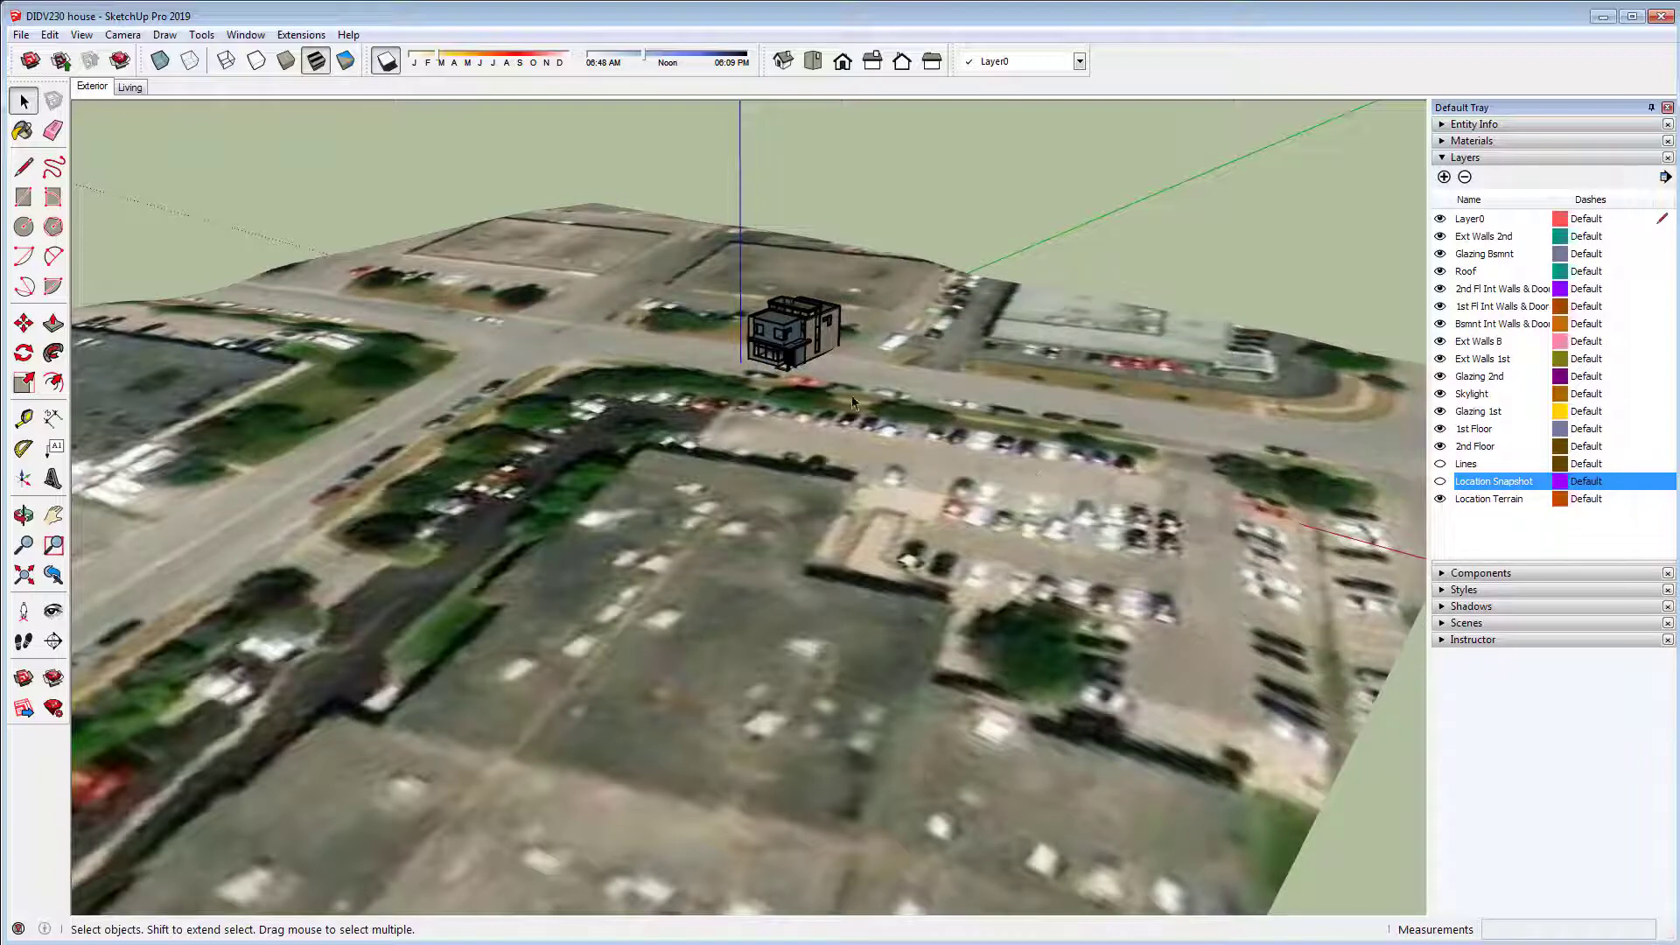
middle_click_drag(854, 403, 987, 547)
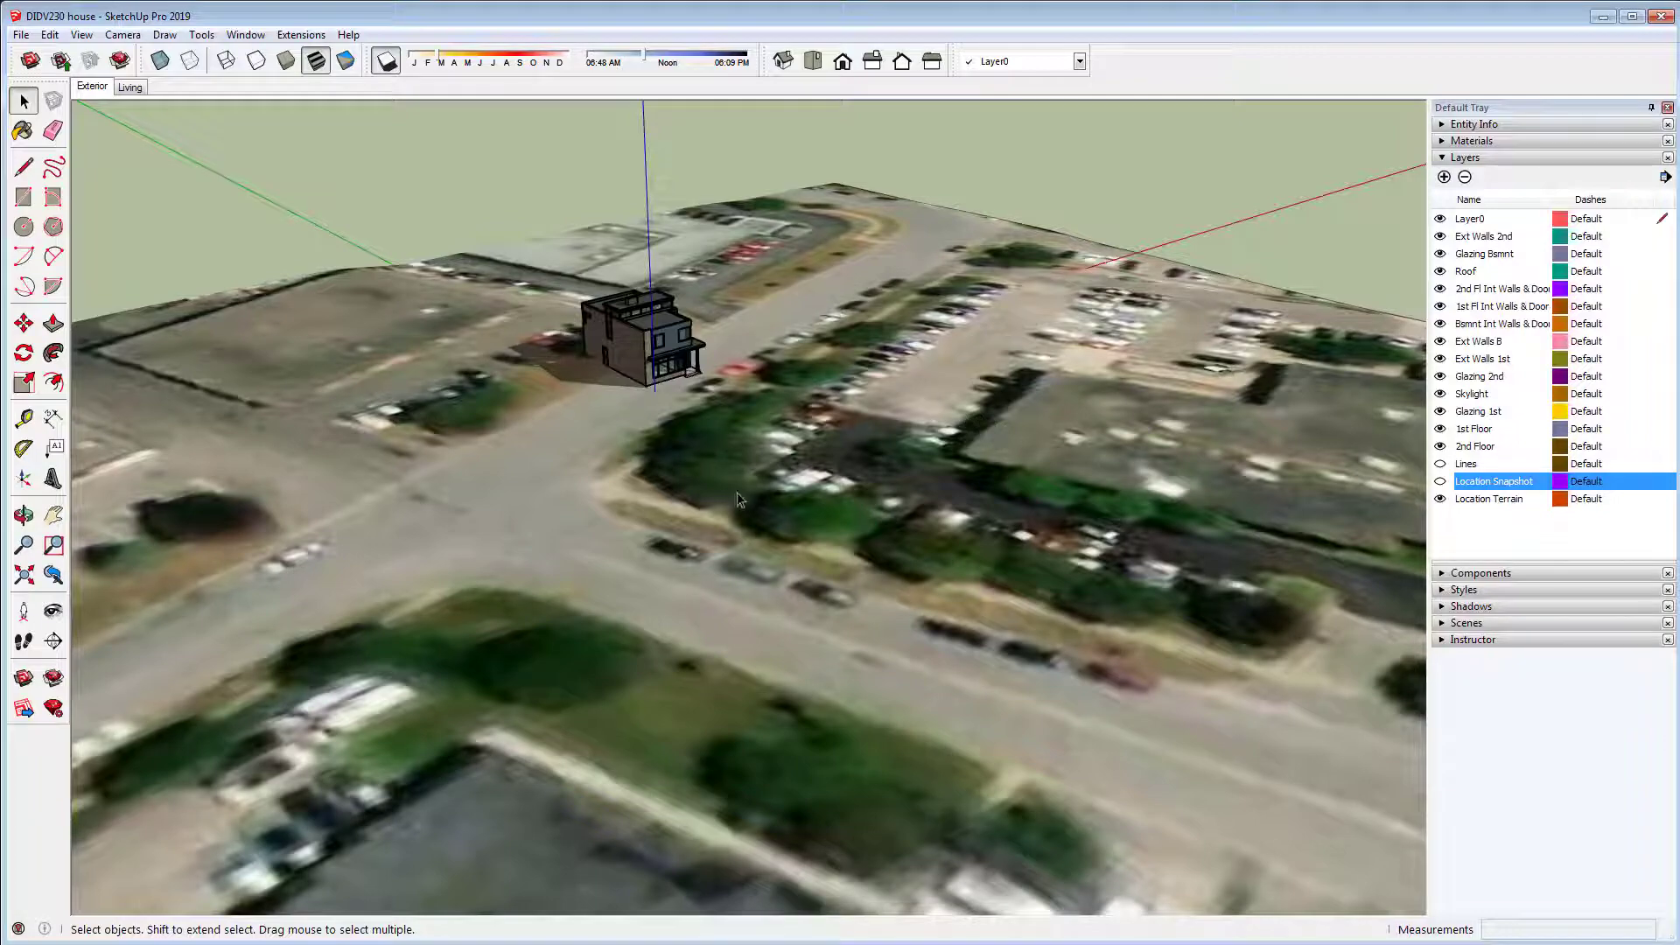
middle_click_drag(853, 523, 968, 464)
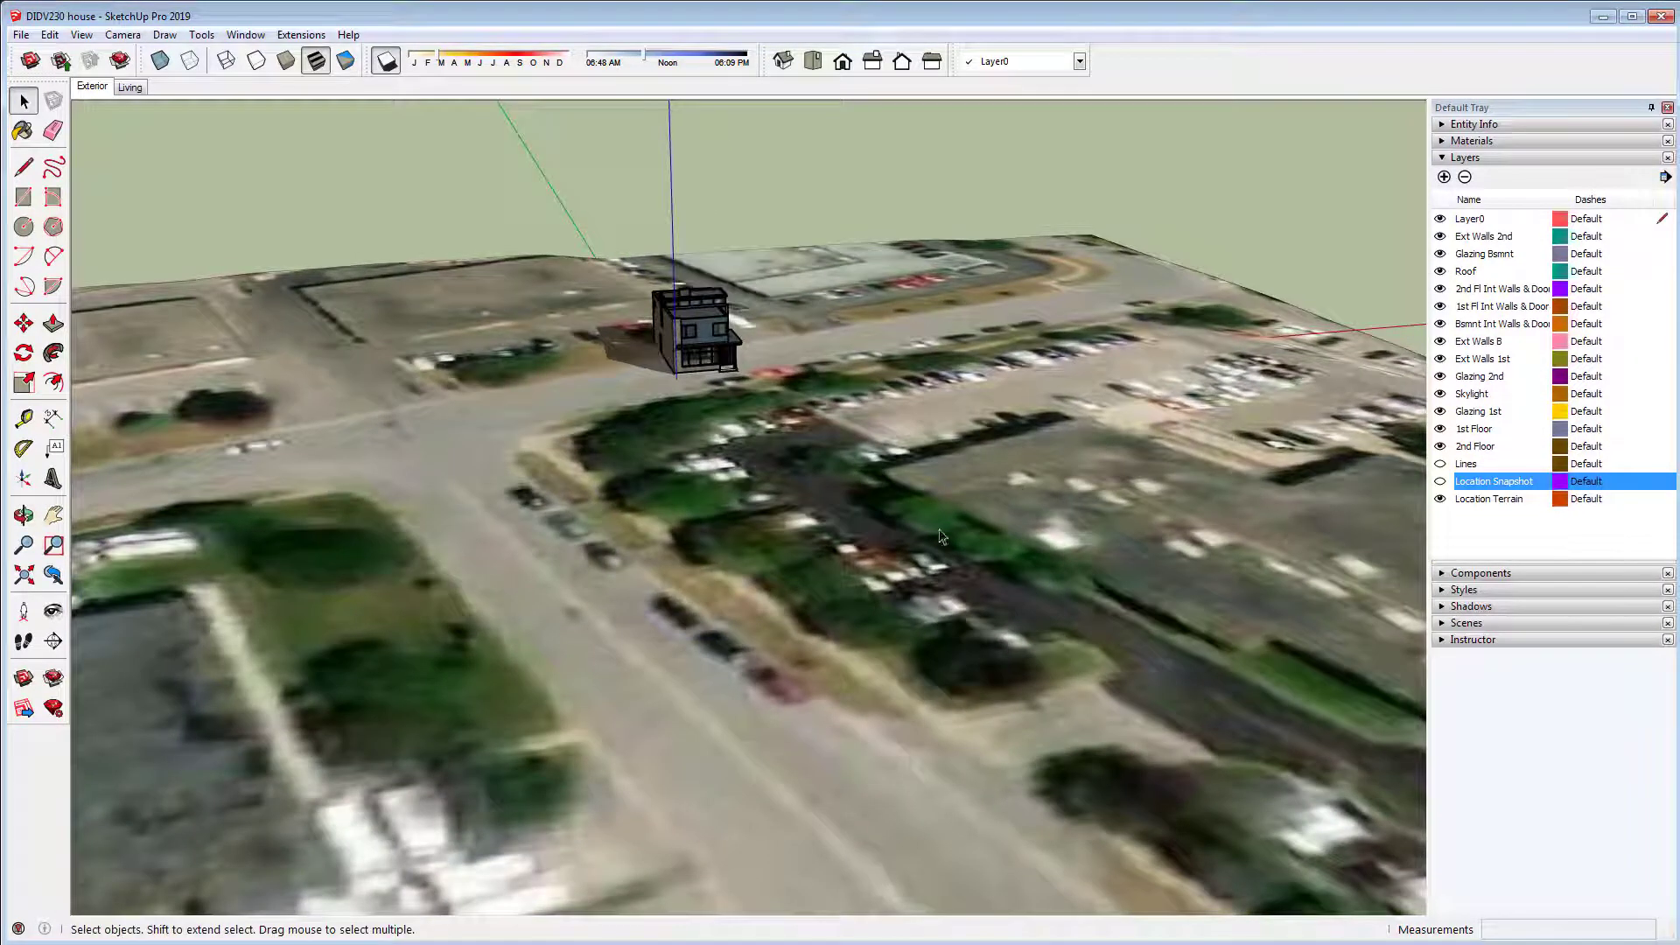
- Hide the Location Terrain layer, show the Location Snapshot layer, and select the flat site imagery beneath the house
left_click(1441, 499)
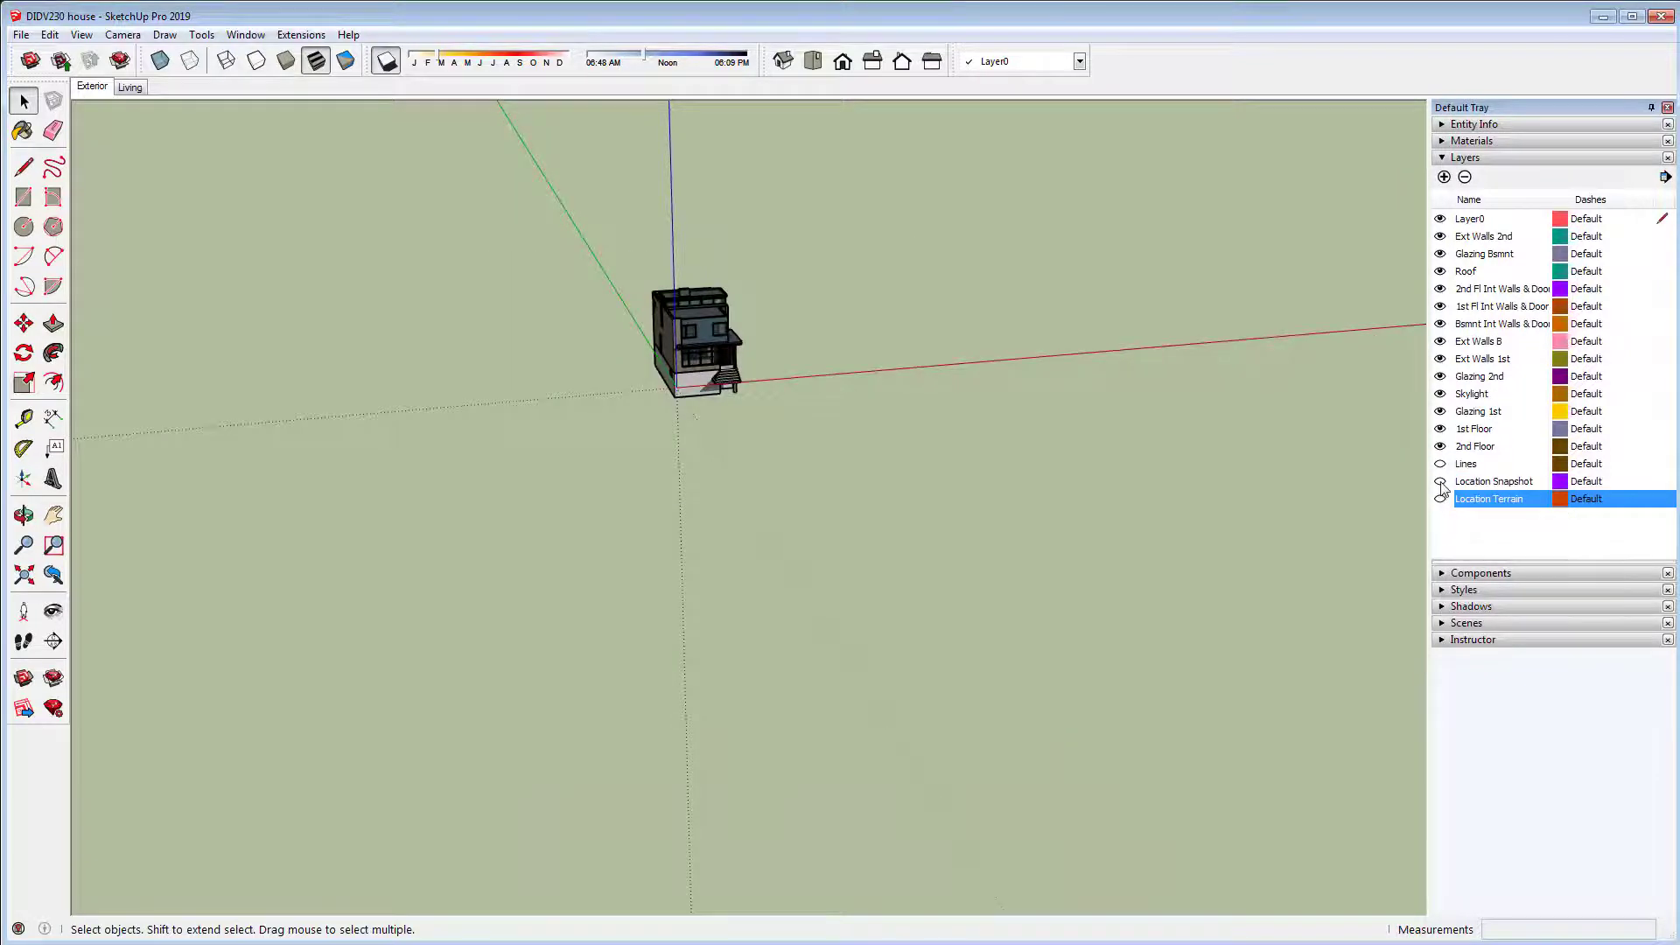
left_click(1440, 482)
left_click(886, 402)
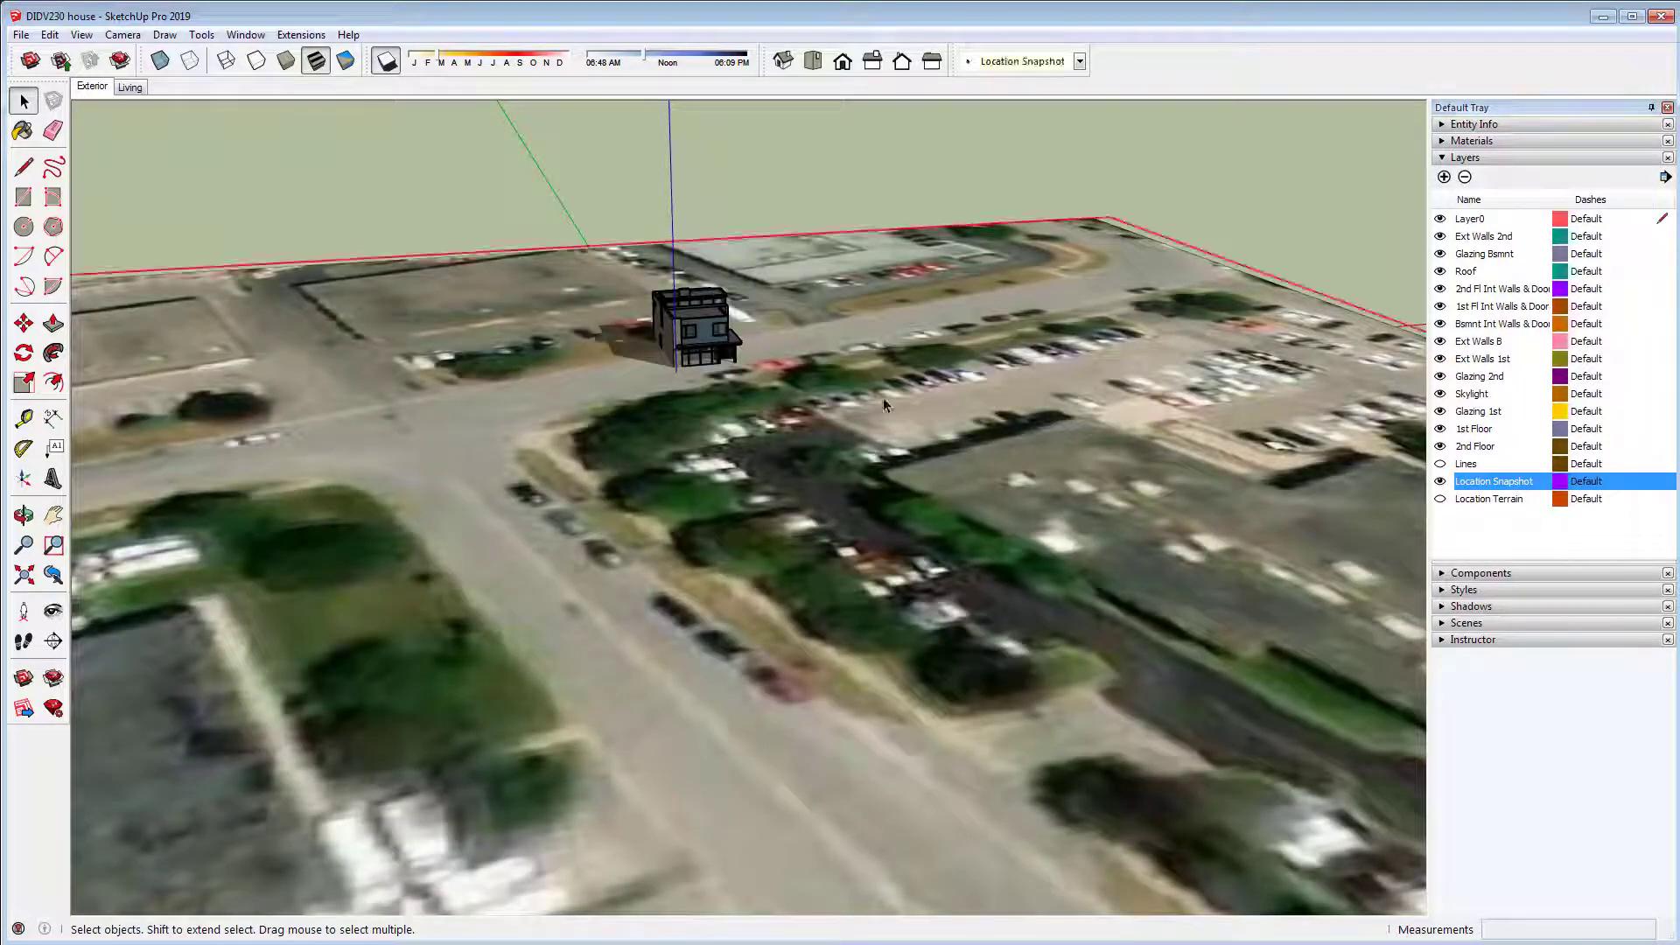
middle_click_drag(983, 328, 635, 393)
scroll(667, 340, "up", 3)
scroll(646, 335, "up", 1)
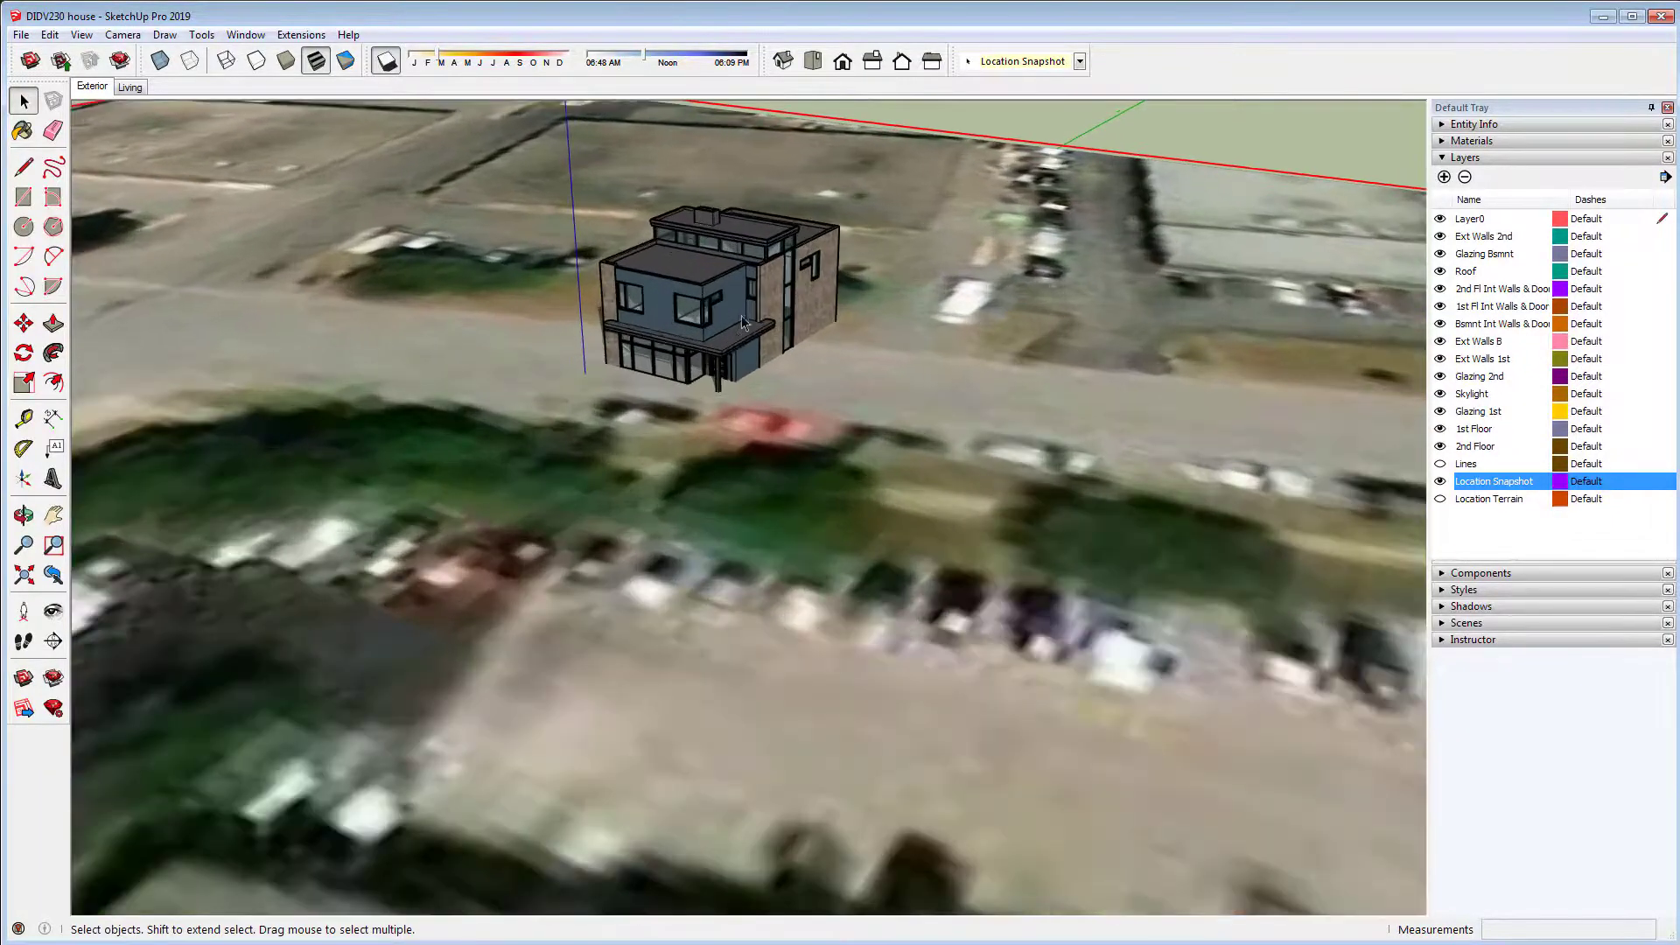
scroll(790, 392, "down", 6)
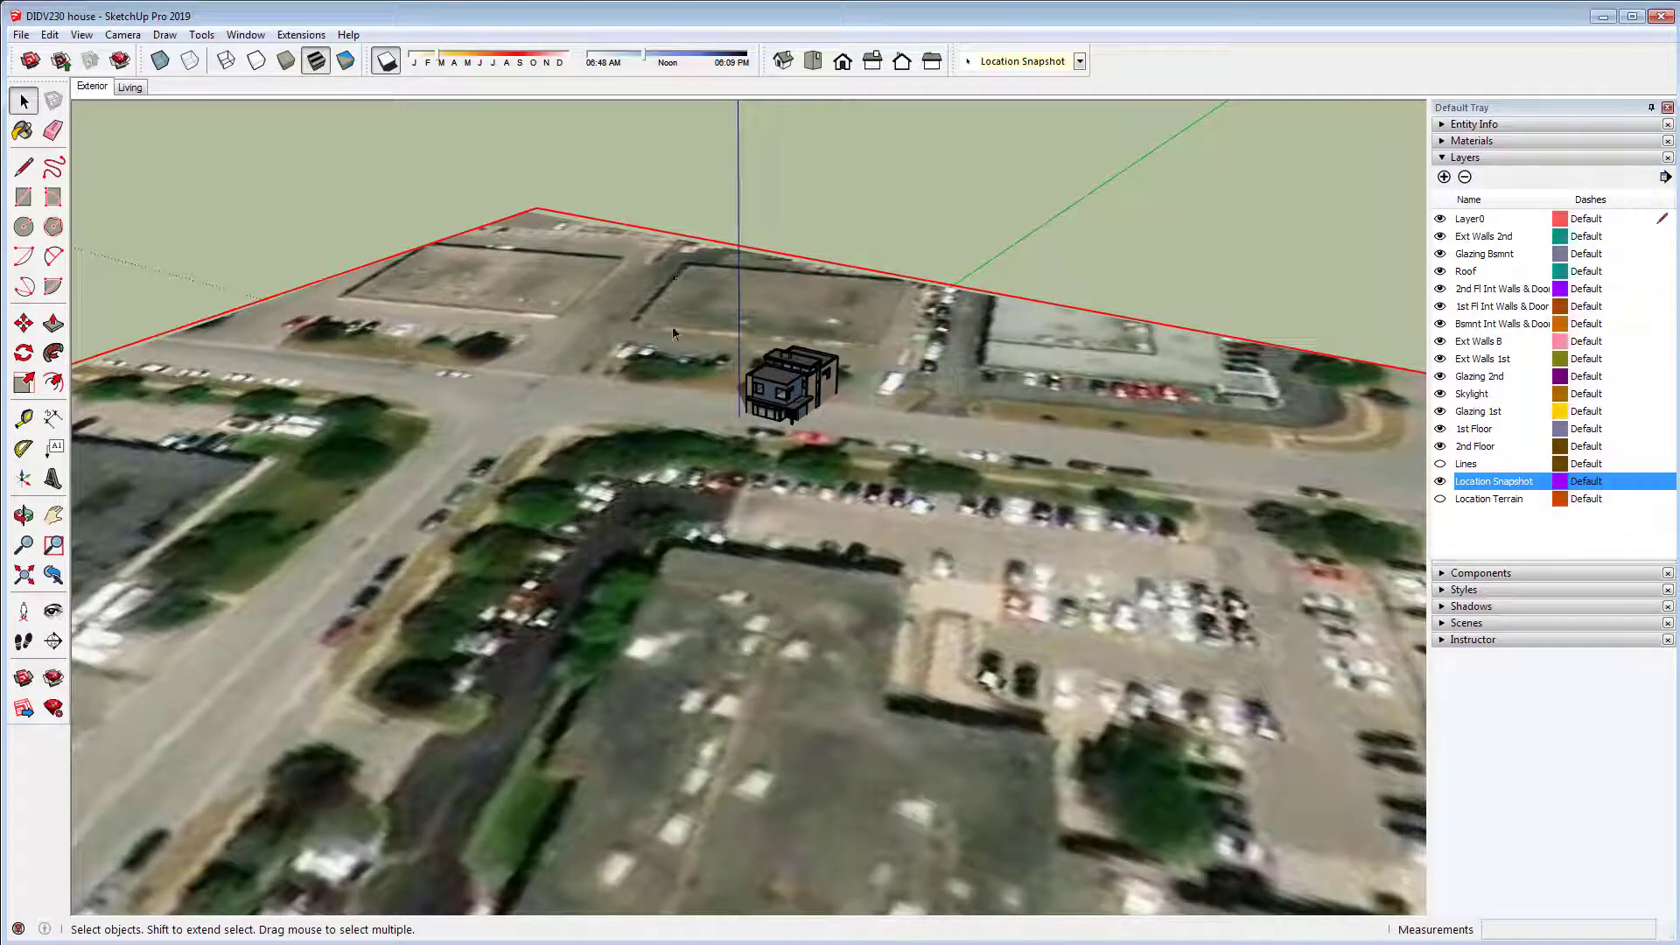
left_click(793, 391)
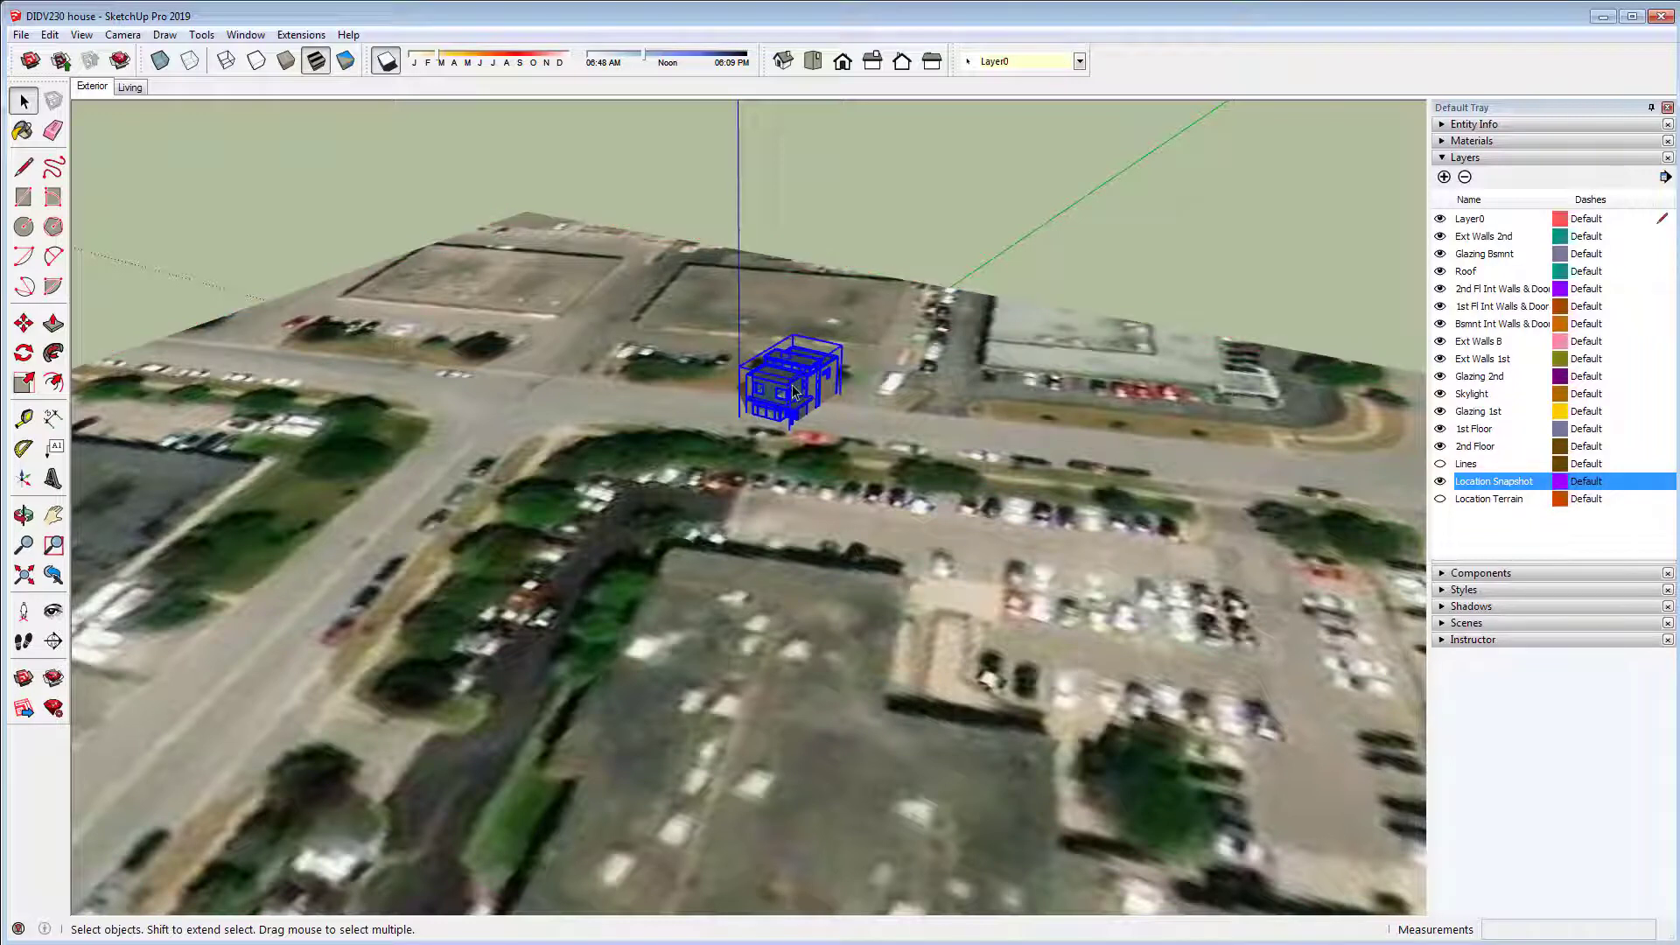
right_click(793, 391)
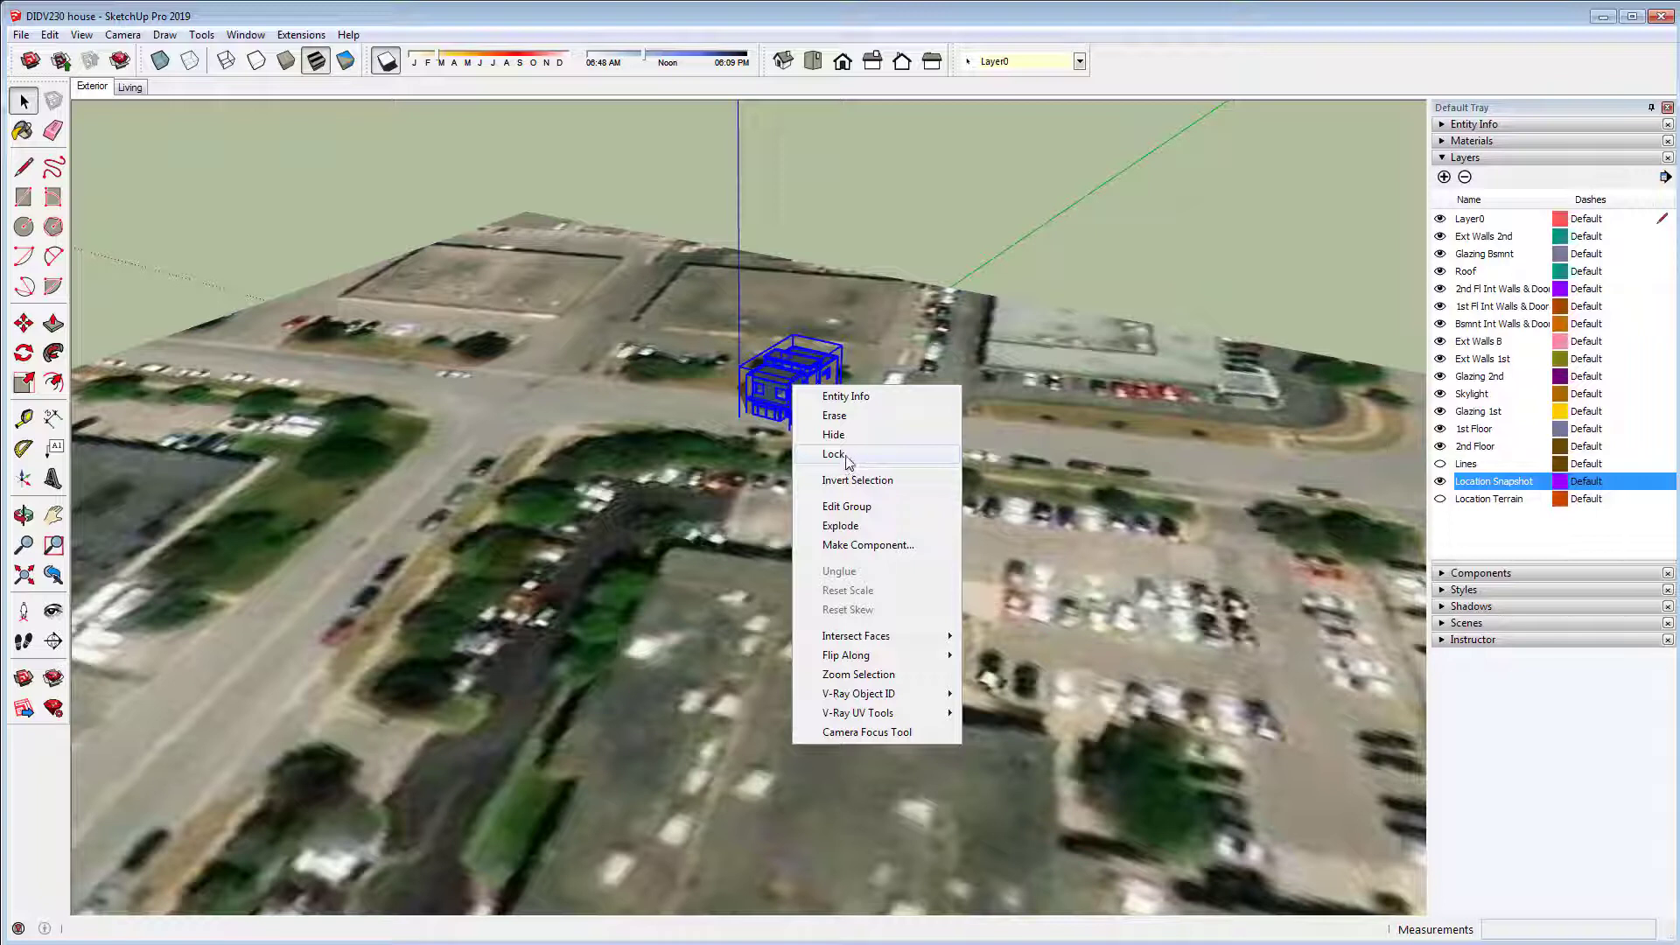
left_click(889, 373)
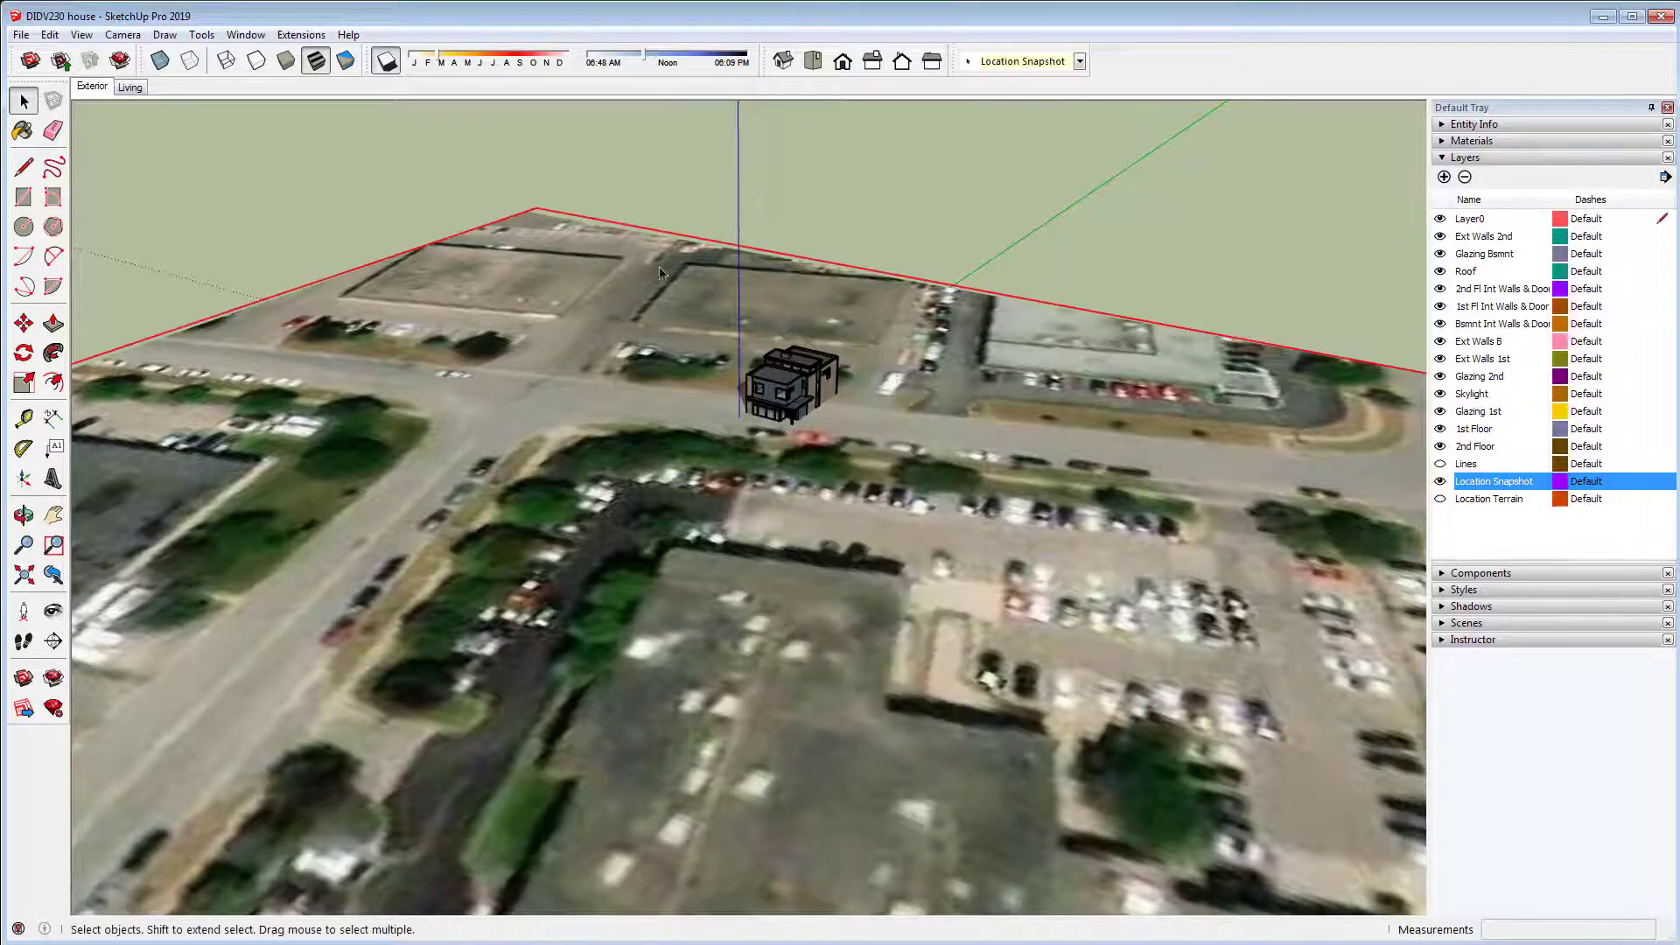
- Unlock the selected flat site imagery of the Location Snapshot layer so it can be moved
right_click(550, 285)
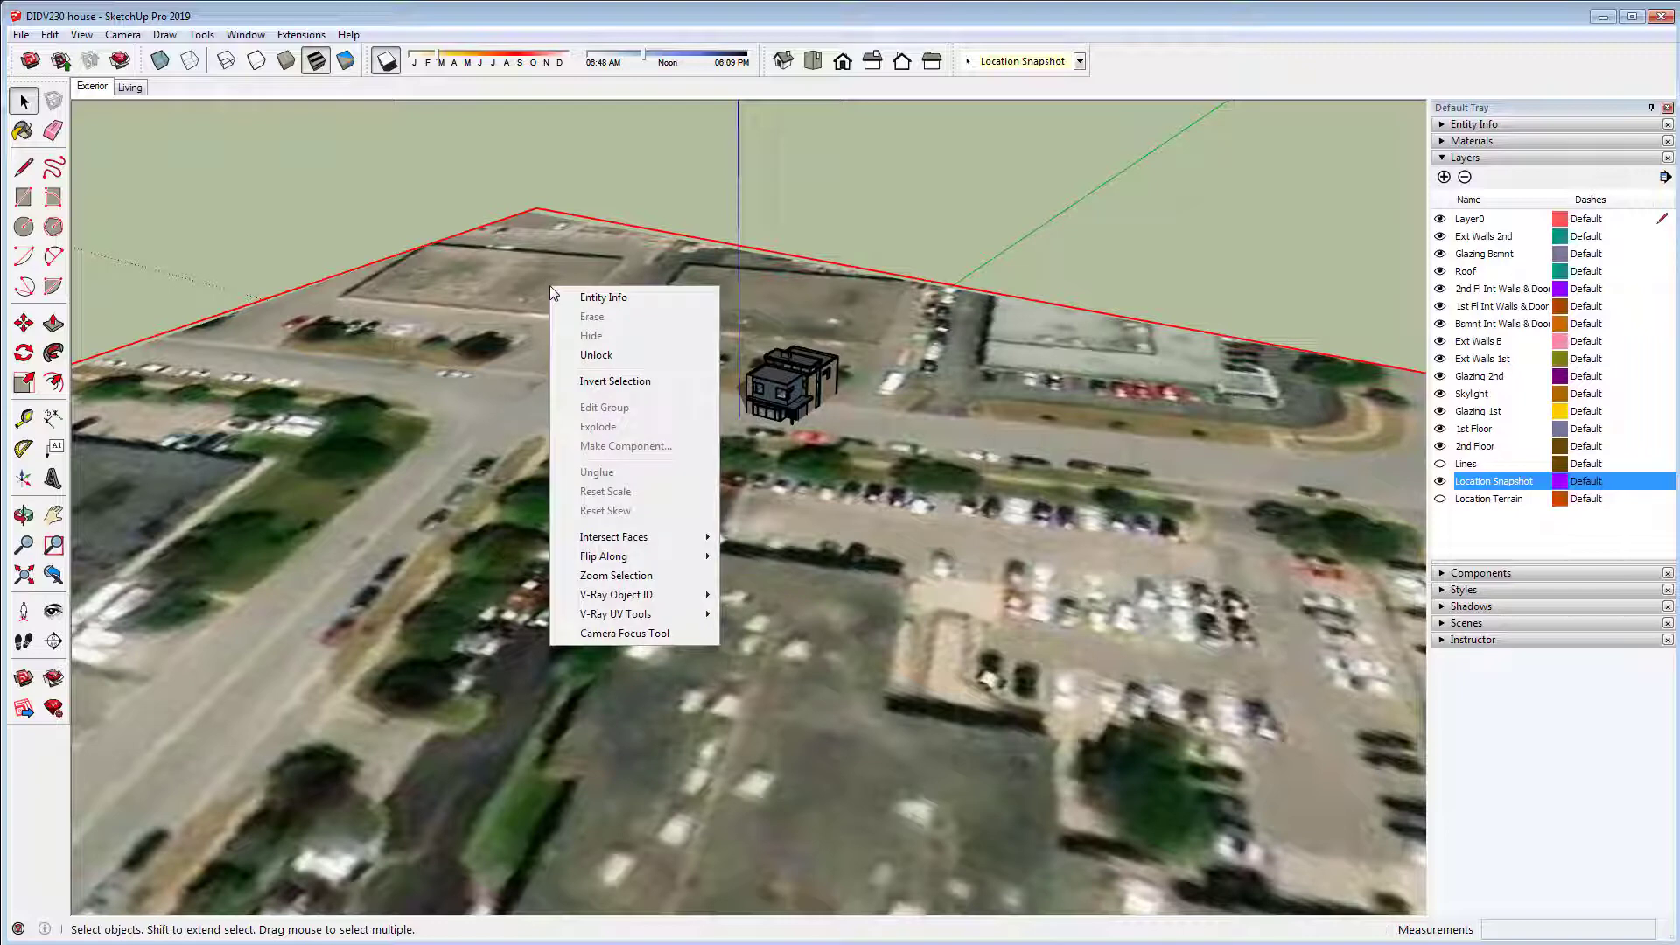
left_click(610, 356)
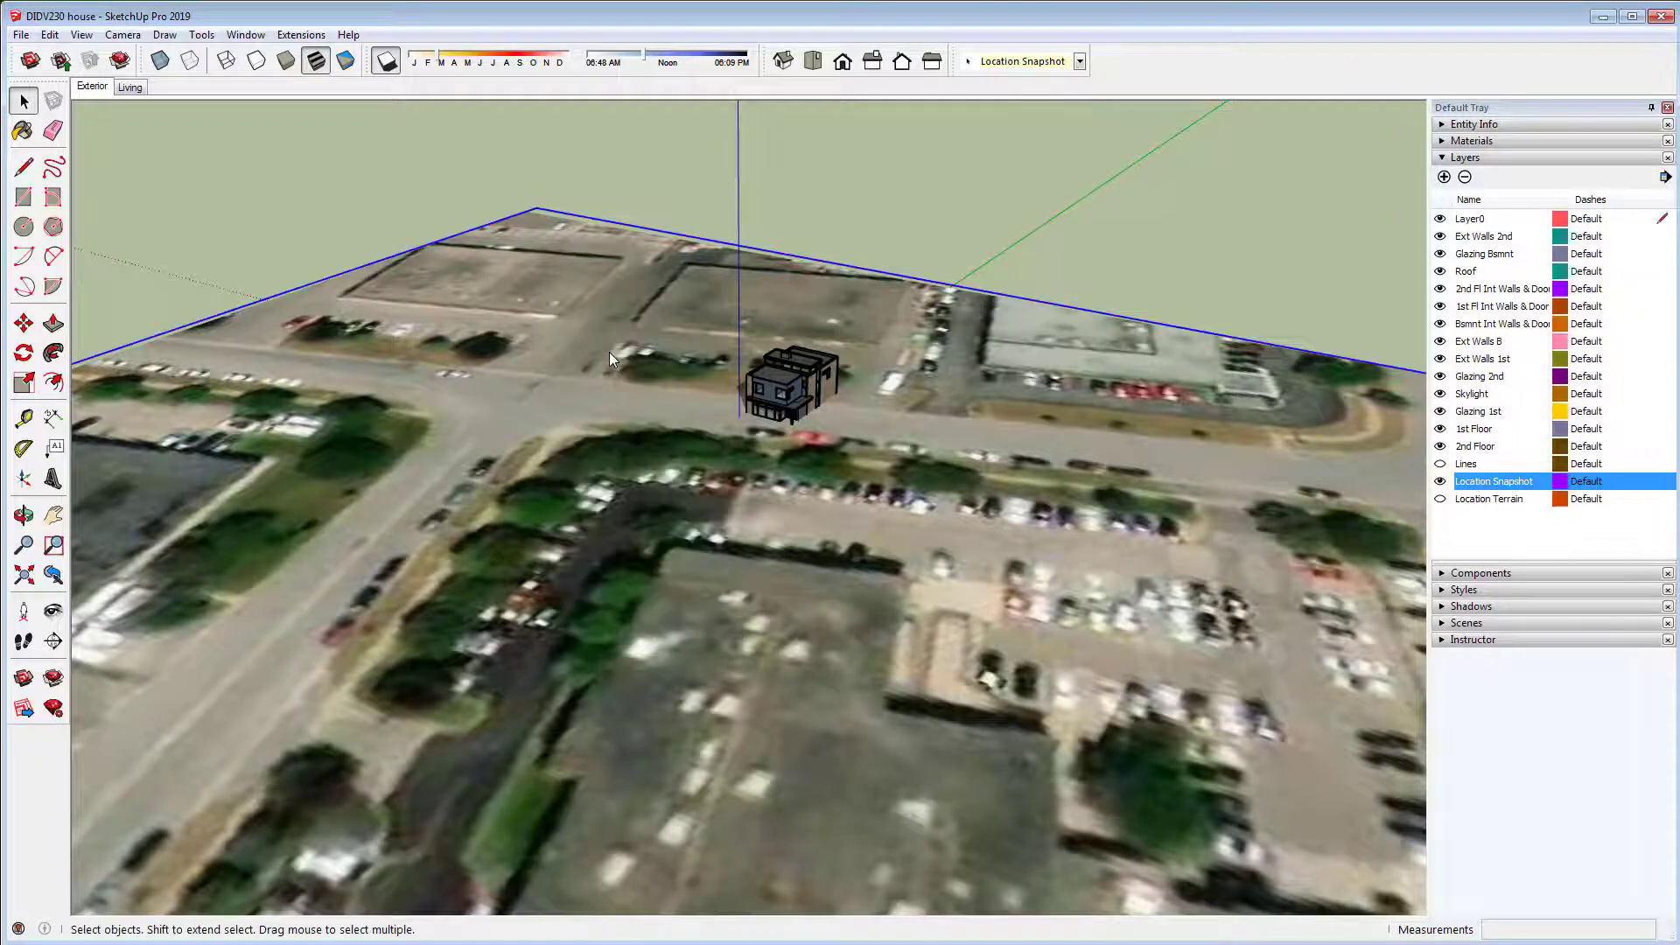
middle_click_drag(768, 482, 962, 431)
scroll(792, 410, "up", 3)
middle_click_drag(792, 409, 999, 503)
key("m")
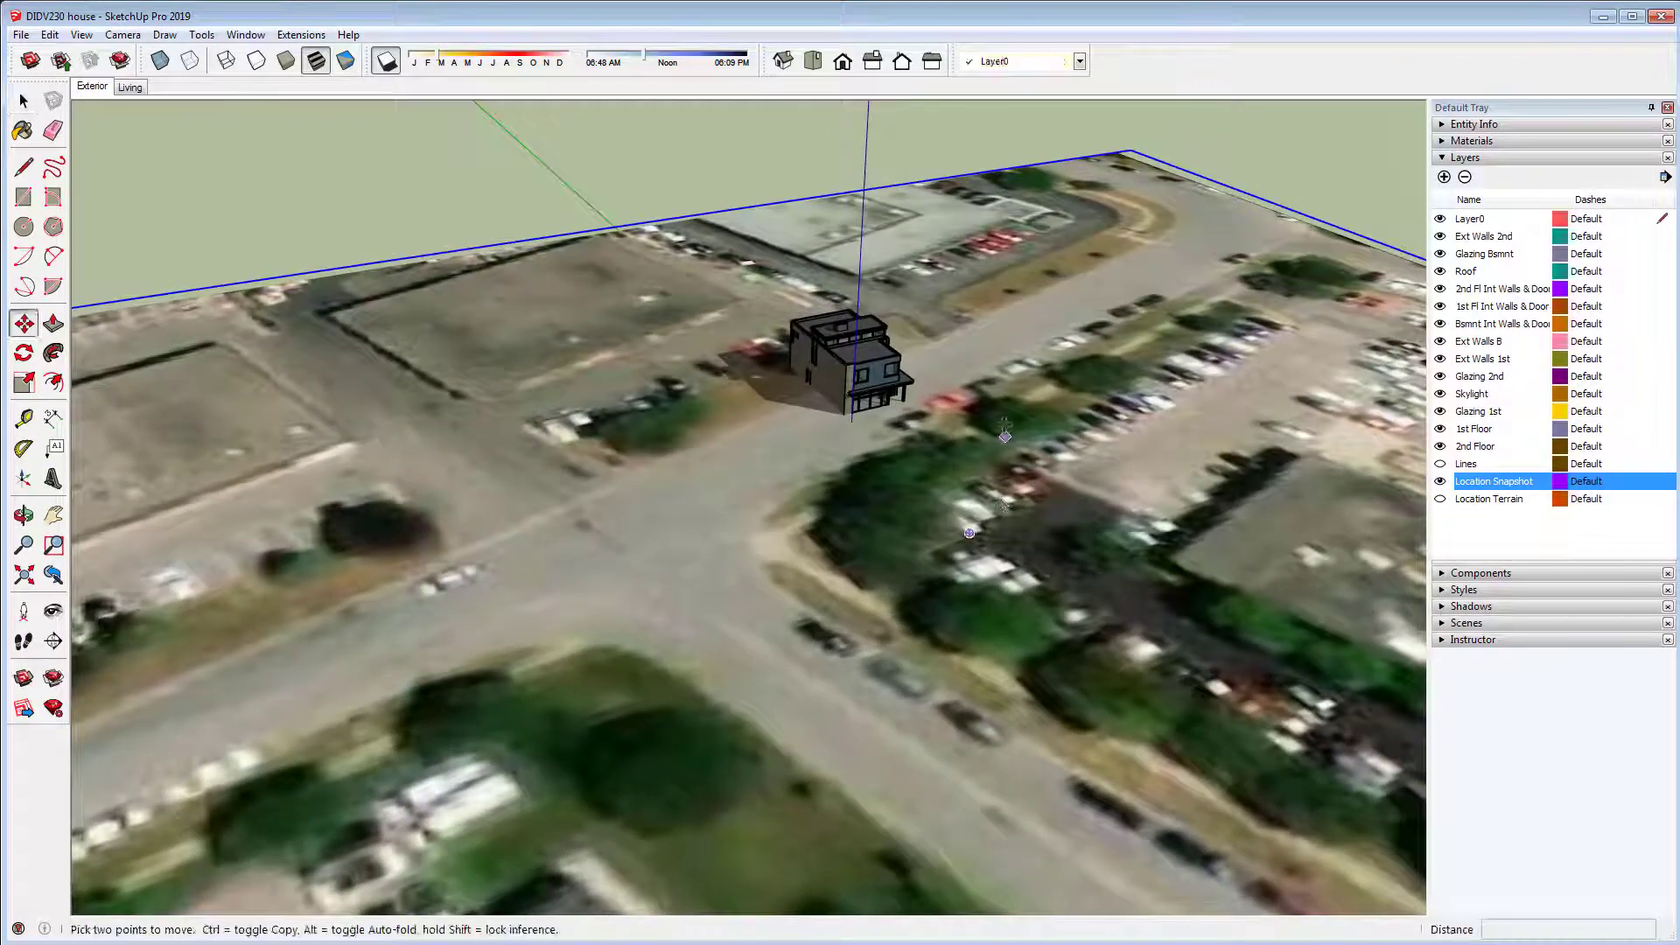
left_click(1004, 418)
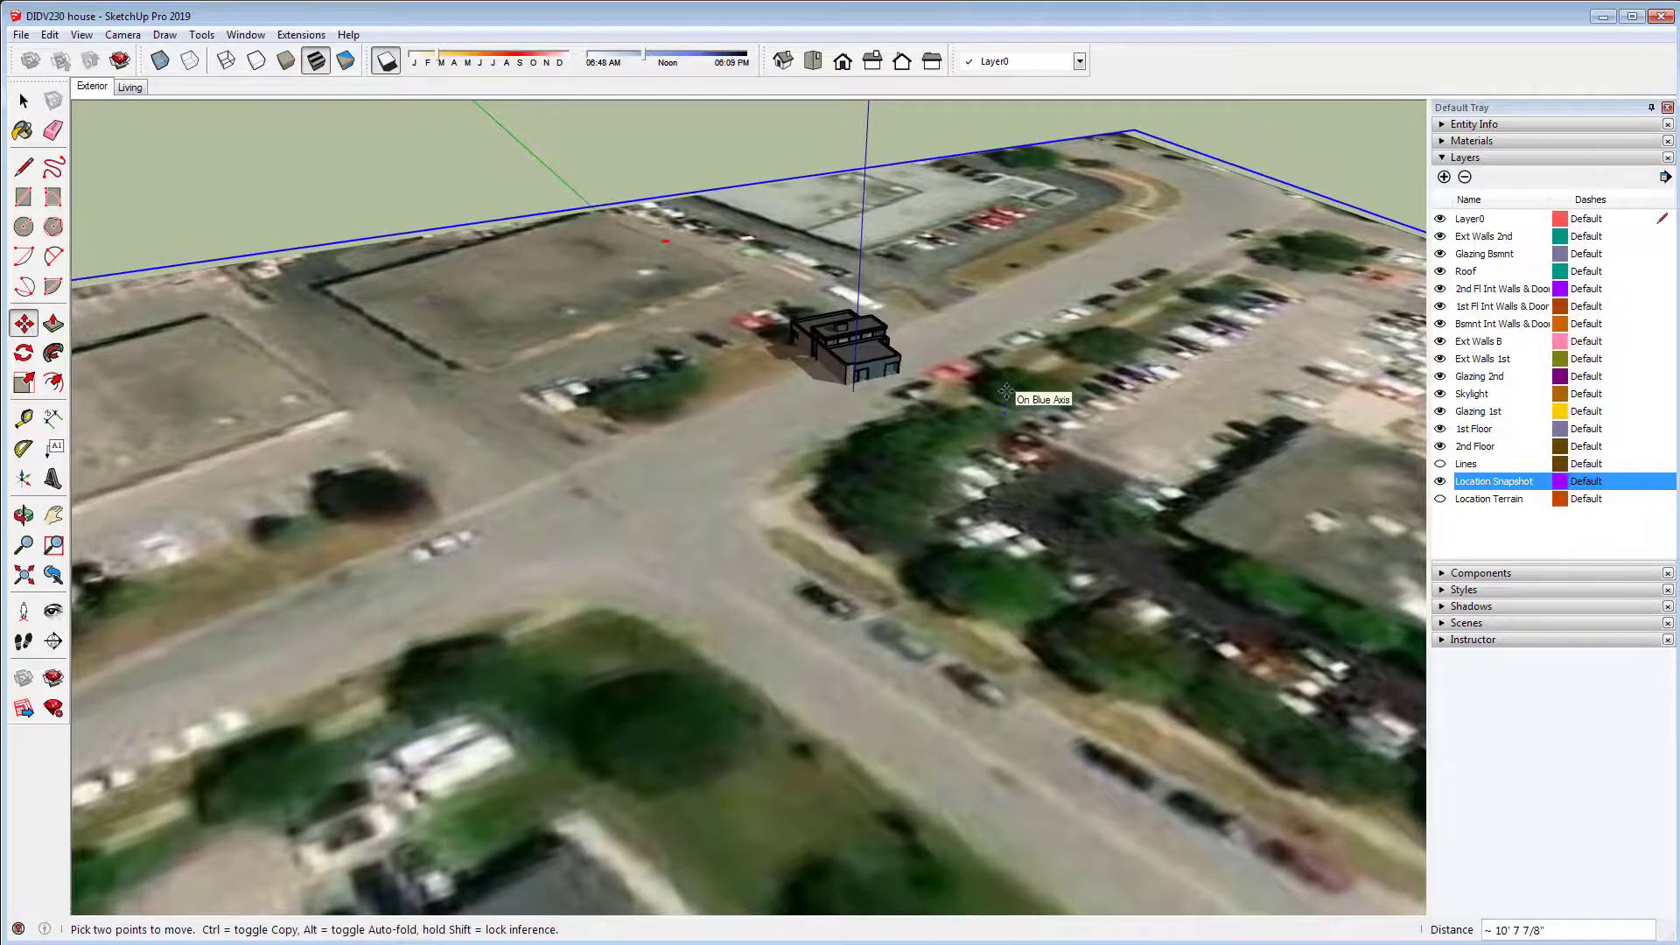
type("1")
key("Return")
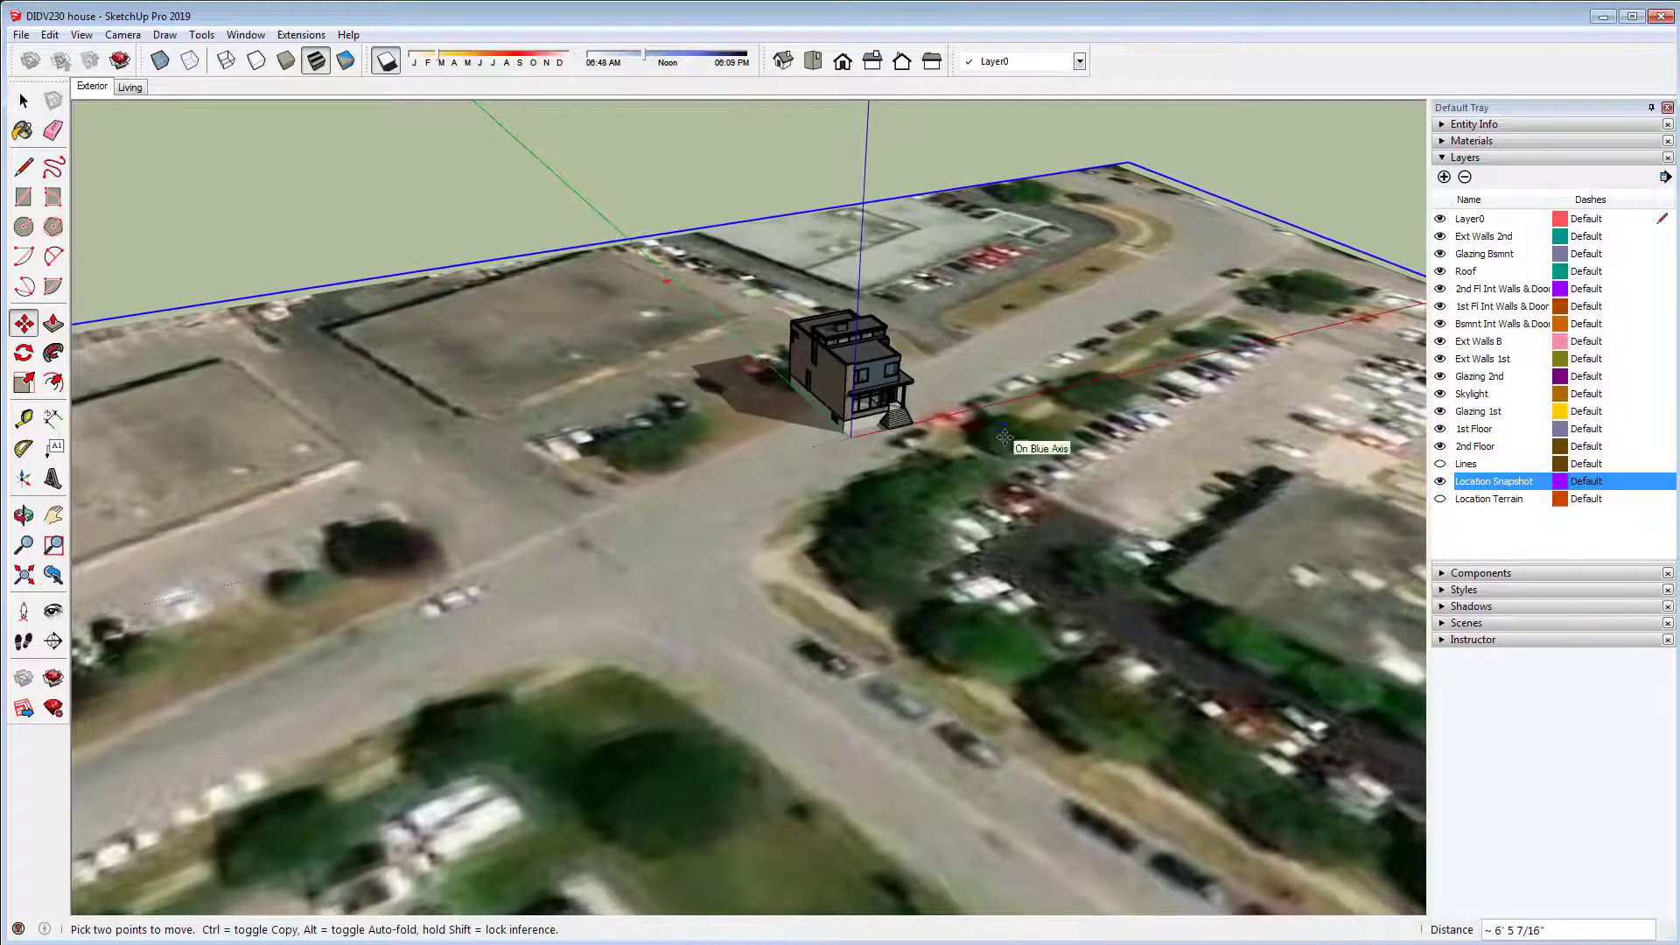
left_click(1034, 427)
scroll(858, 401, "up", 1)
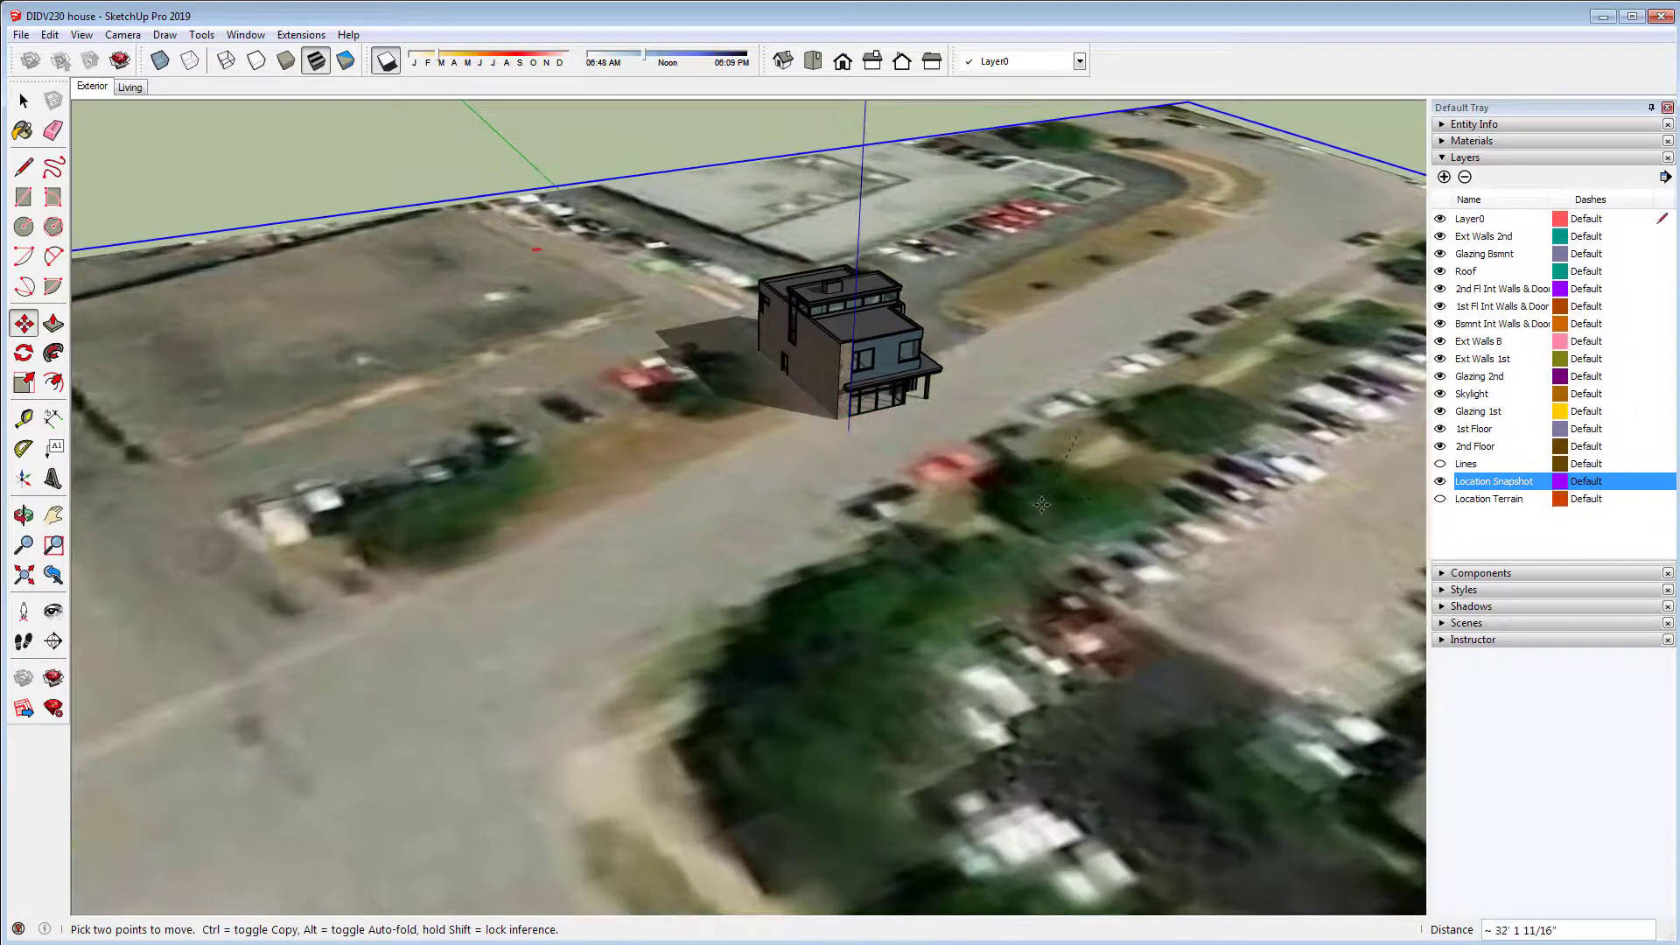
key("Escape")
- Move the site imagery down about 5' 5" along the blue axis, exposing the house's basement wall and front stairs
scroll(951, 425, "up", 3)
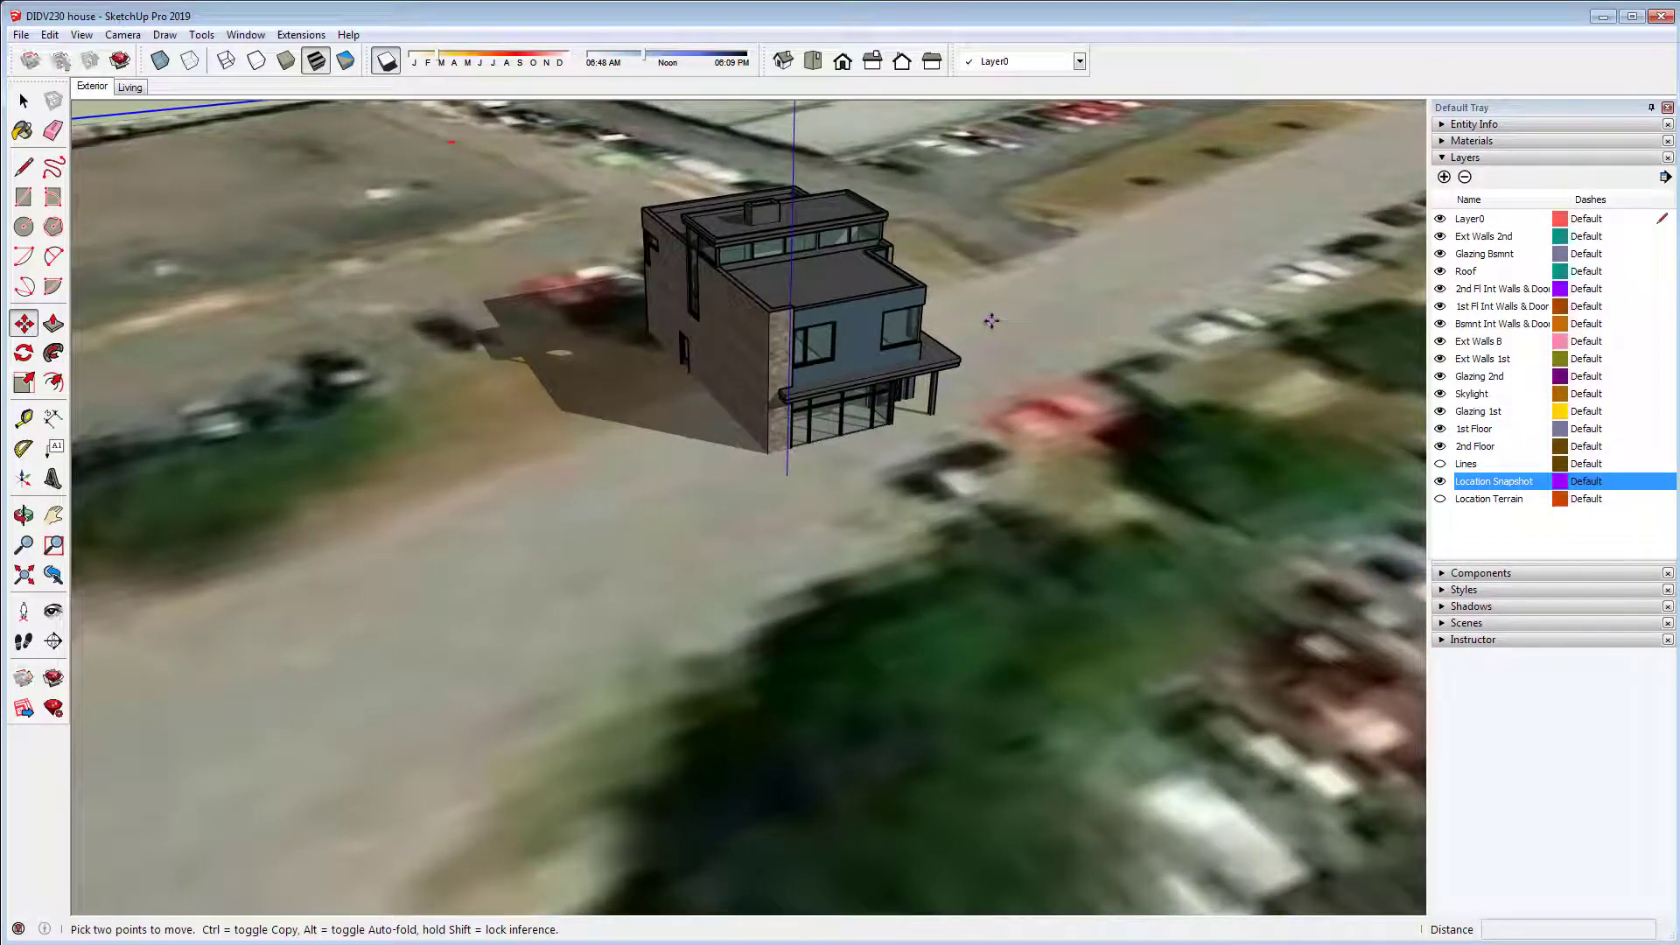
left_click(991, 321)
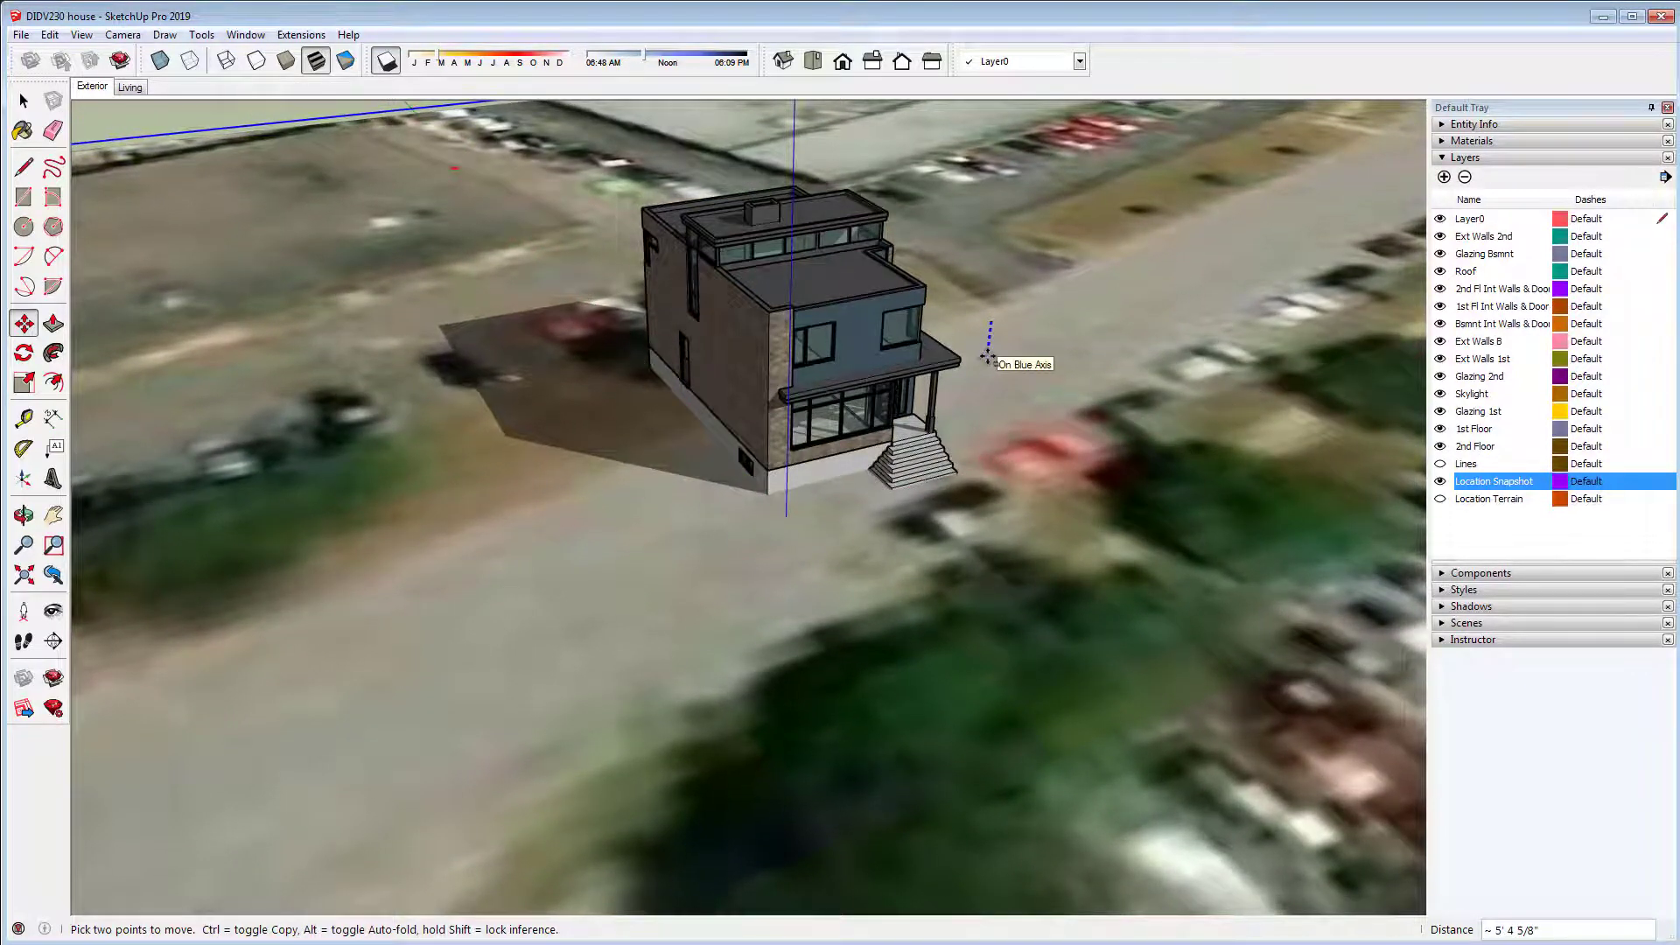
left_click(988, 356)
scroll(988, 356, "up", 1)
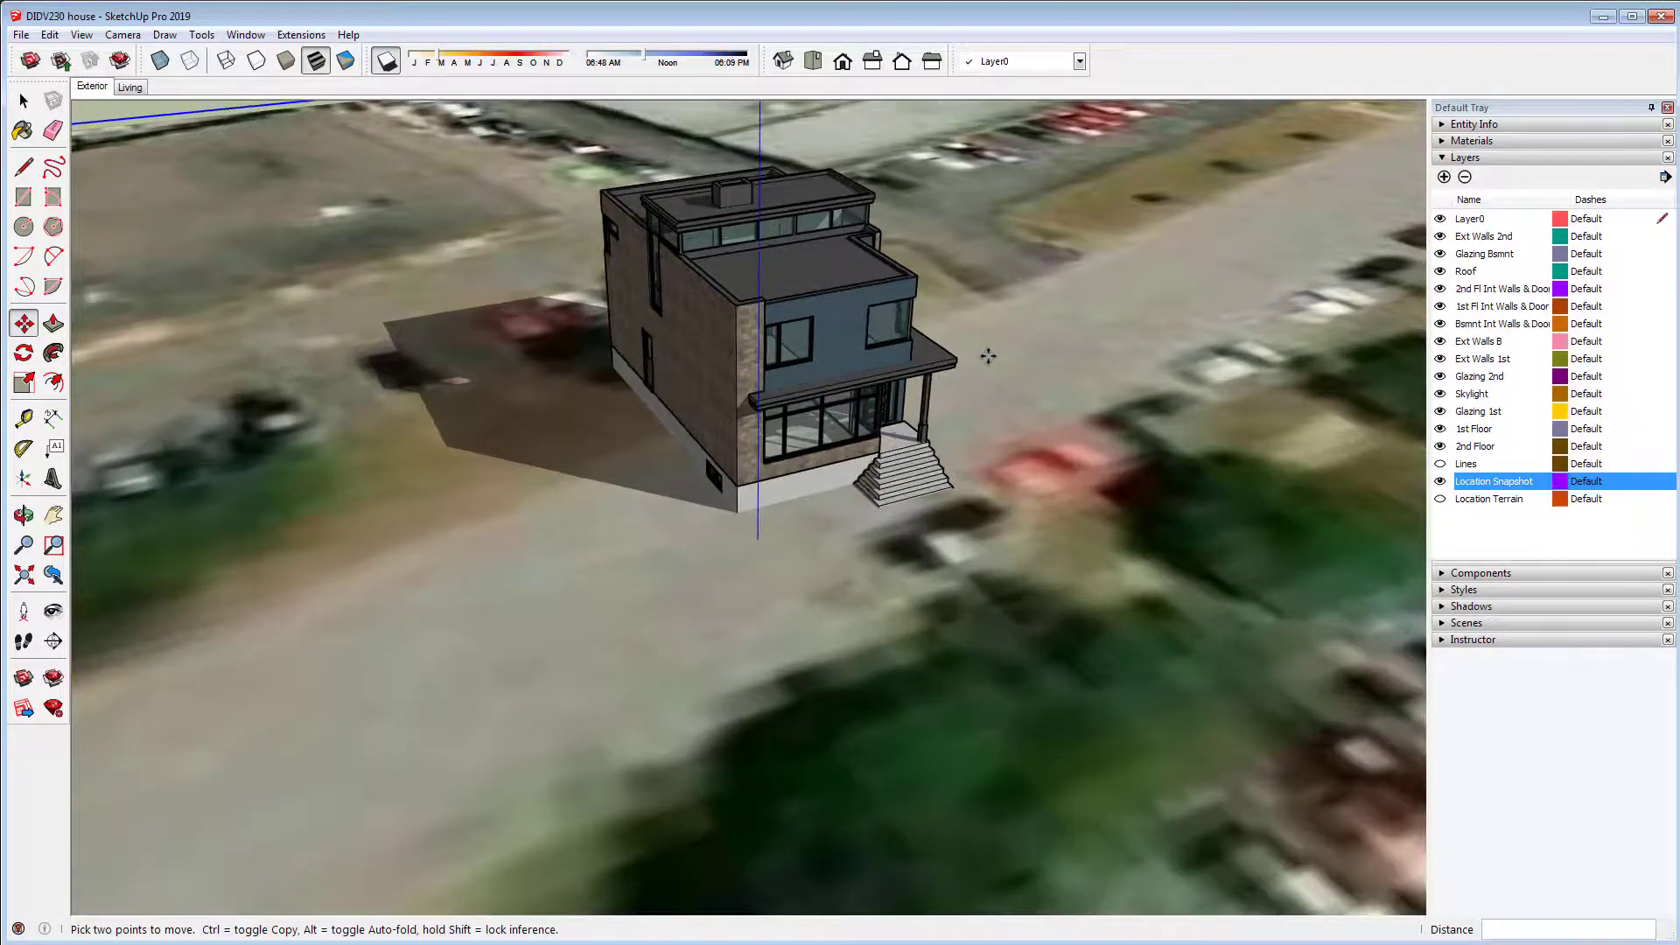
left_click(23, 103)
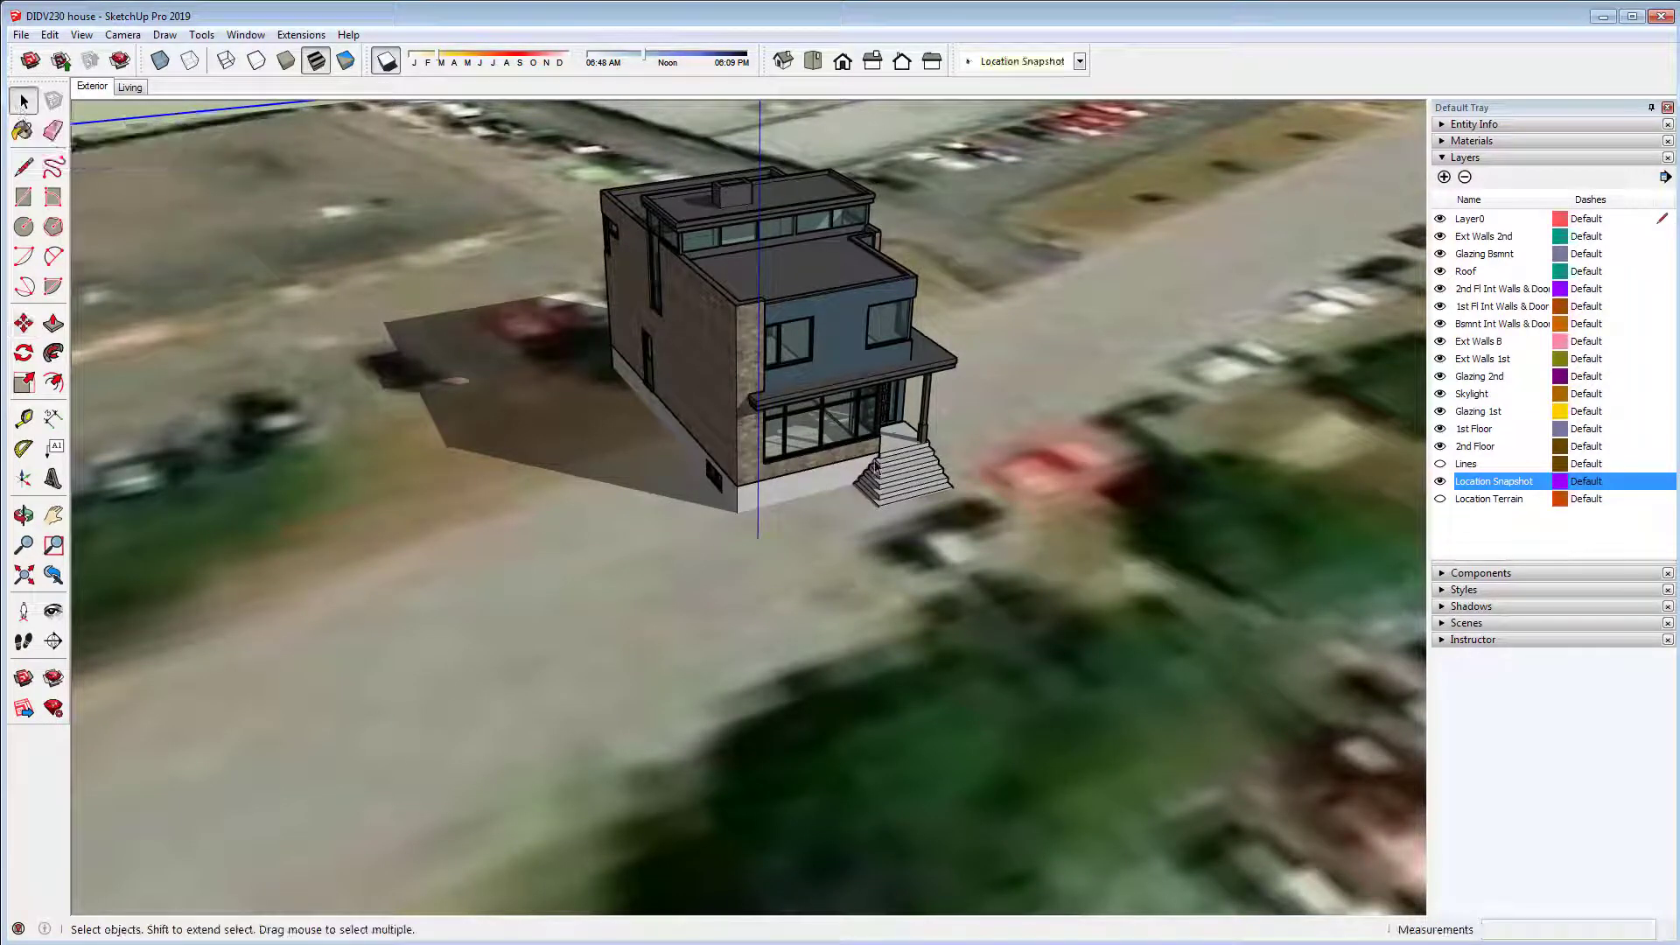
- Select the house and, in top view, rotate it clockwise about 71.3 degrees around a point in the street to align it with the road
scroll(1015, 470, "down", 1)
scroll(1015, 470, "down", 5)
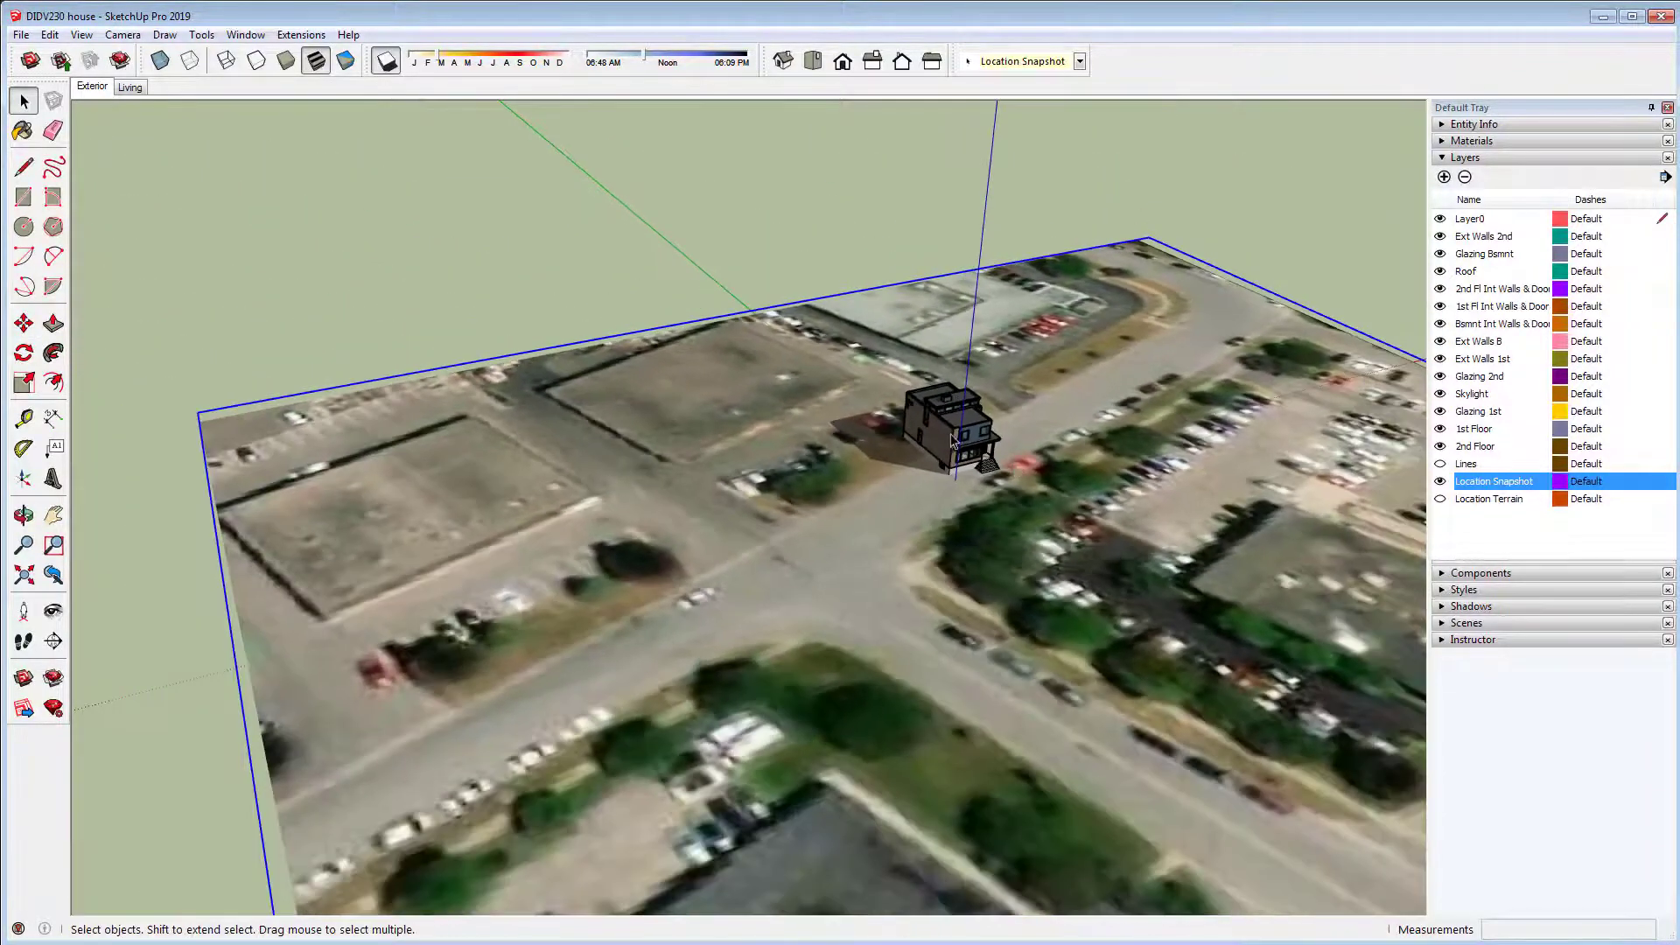
left_click(946, 437)
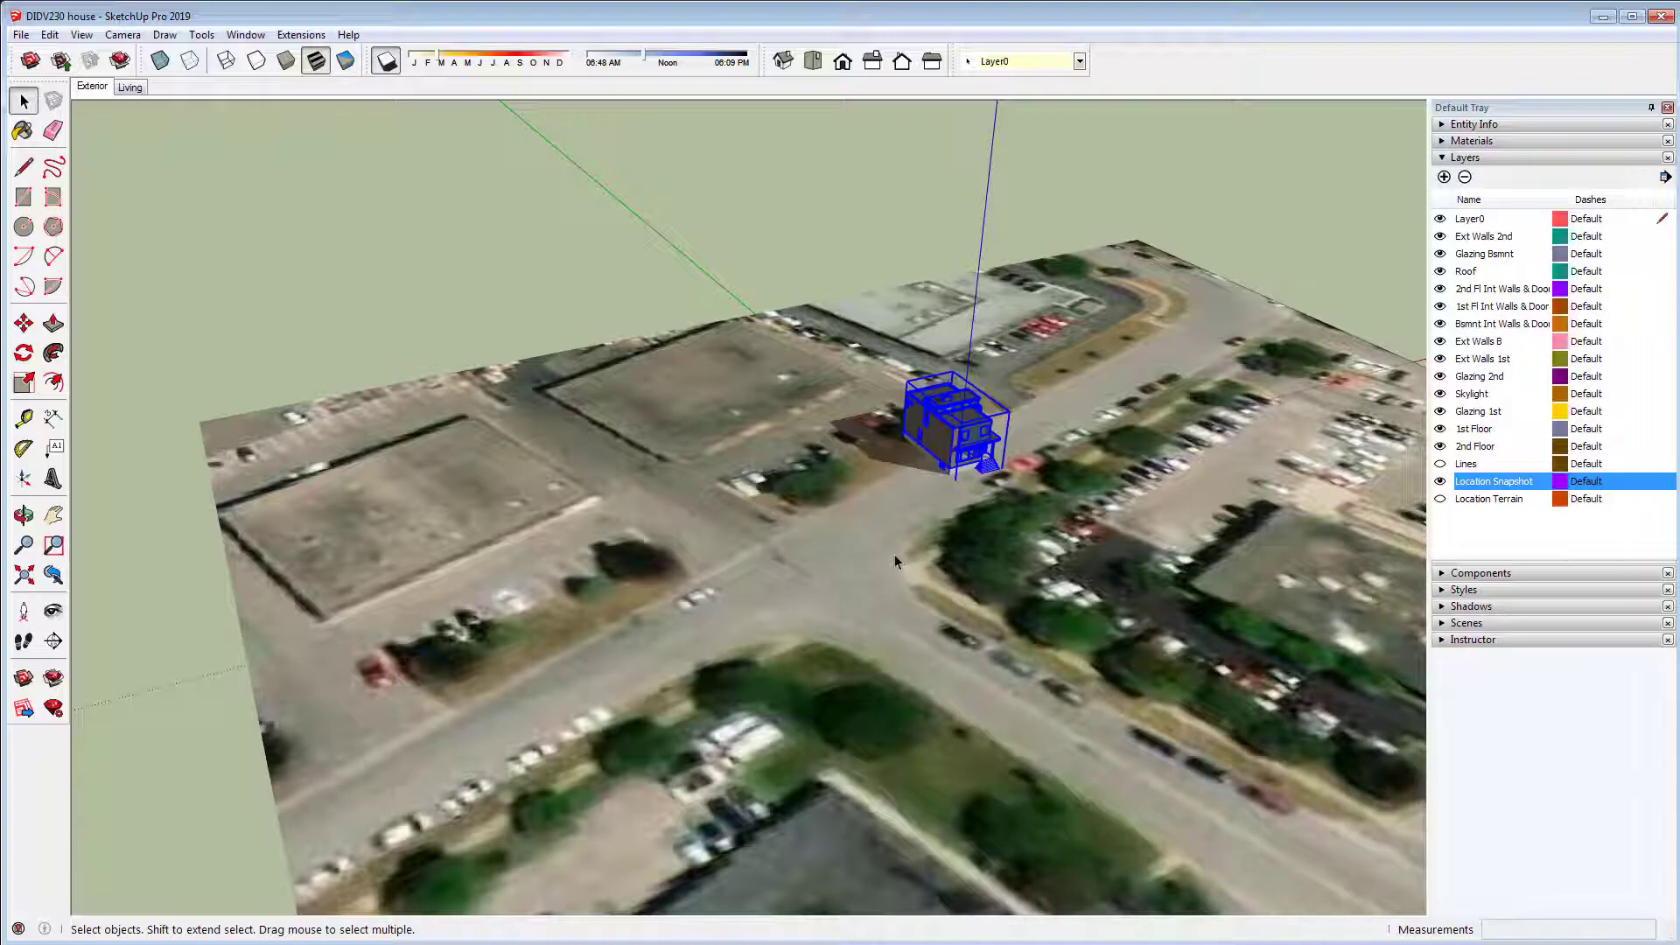
left_click(813, 60)
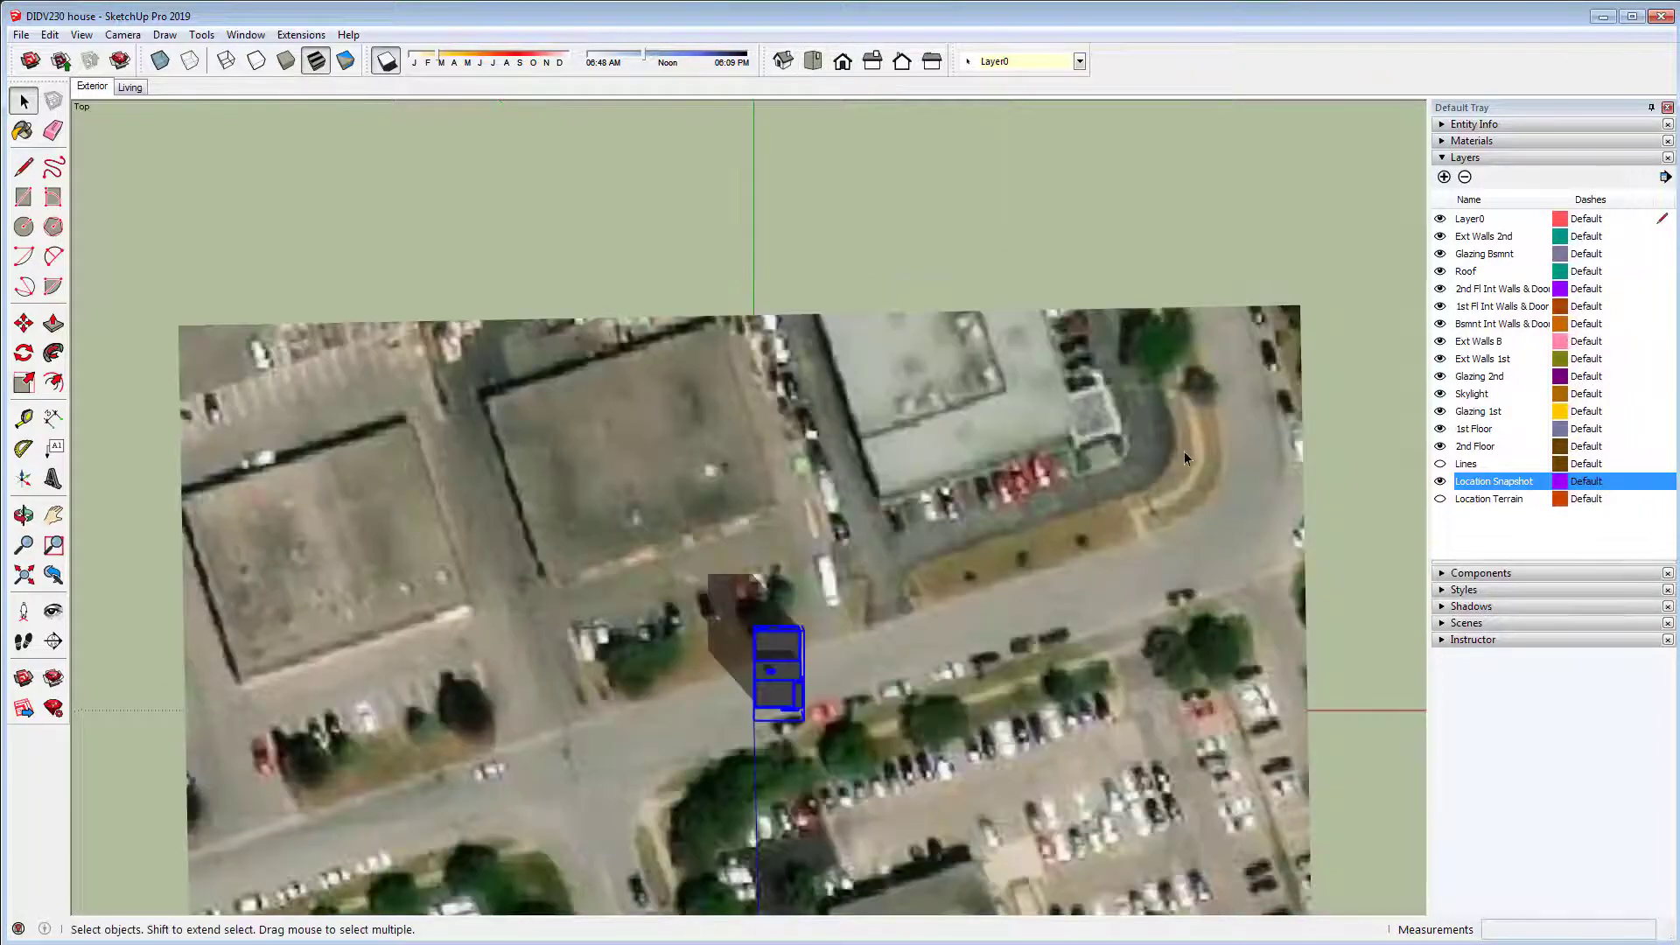
scroll(961, 449, "down", 5)
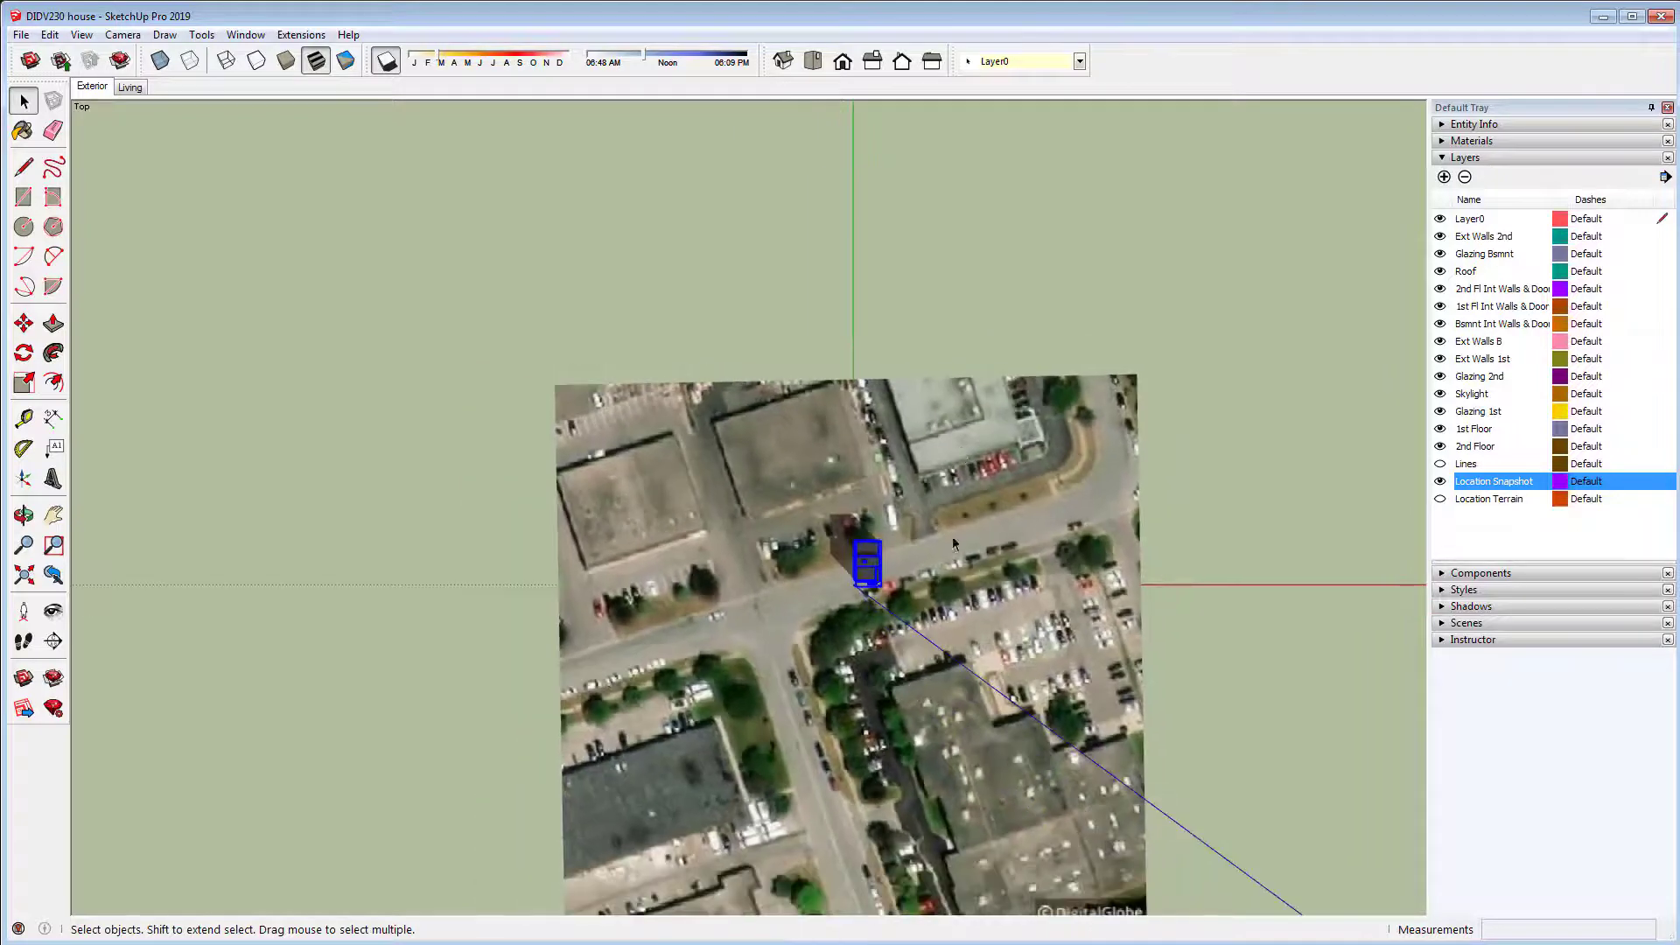
scroll(828, 594, "up", 4)
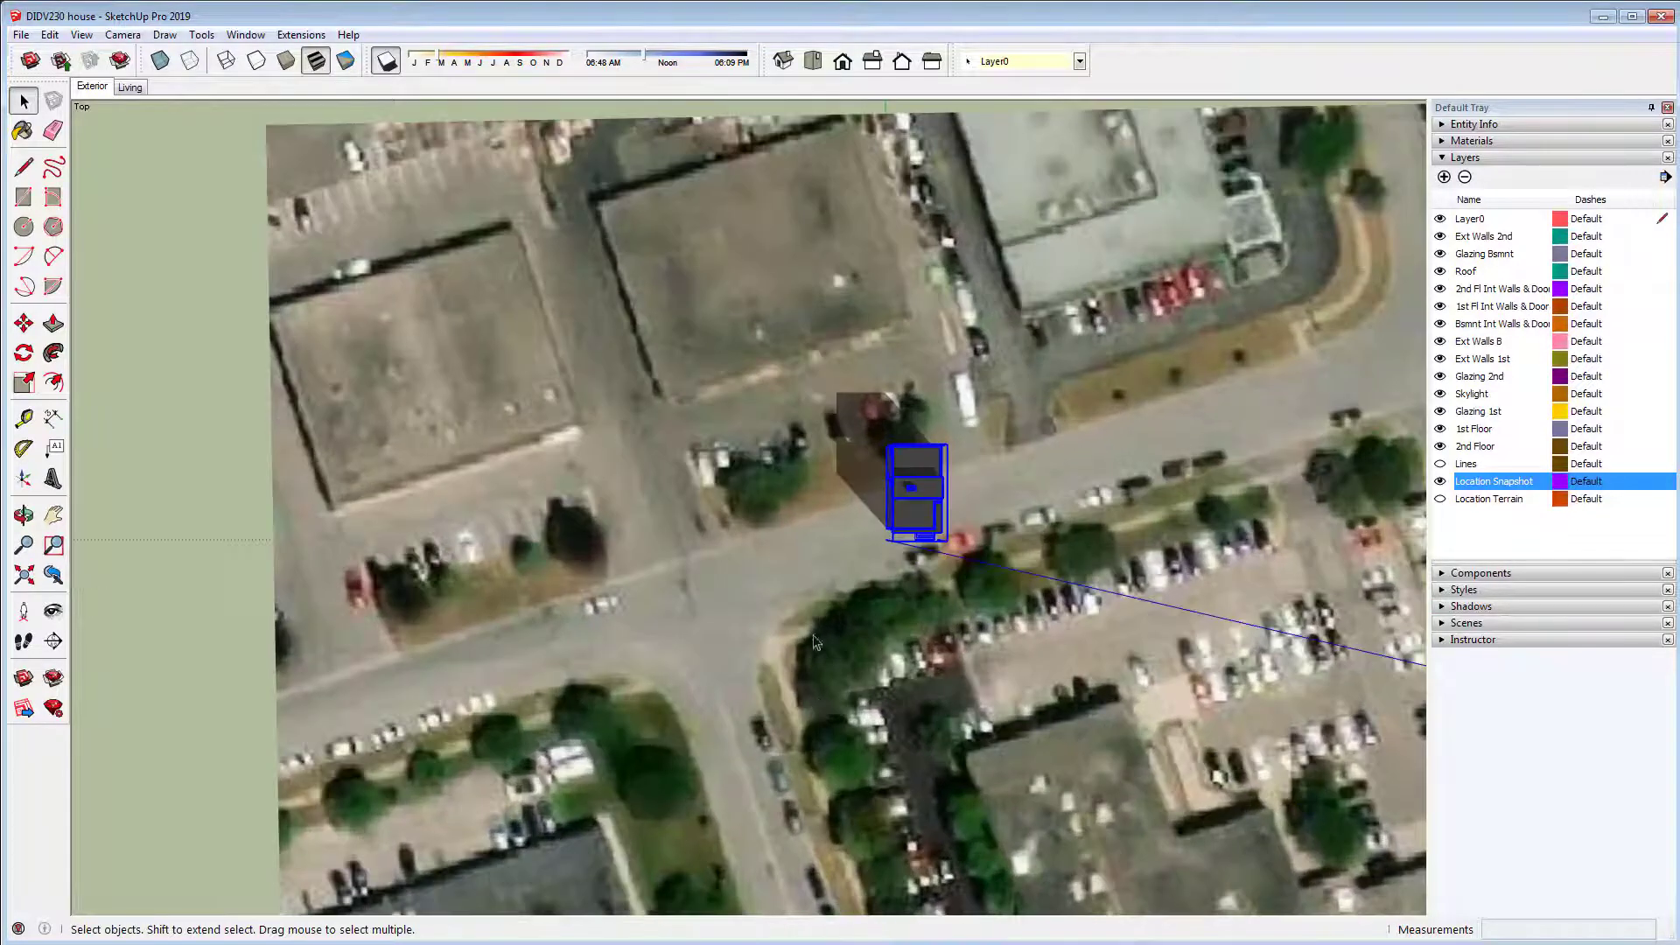
left_click(23, 353)
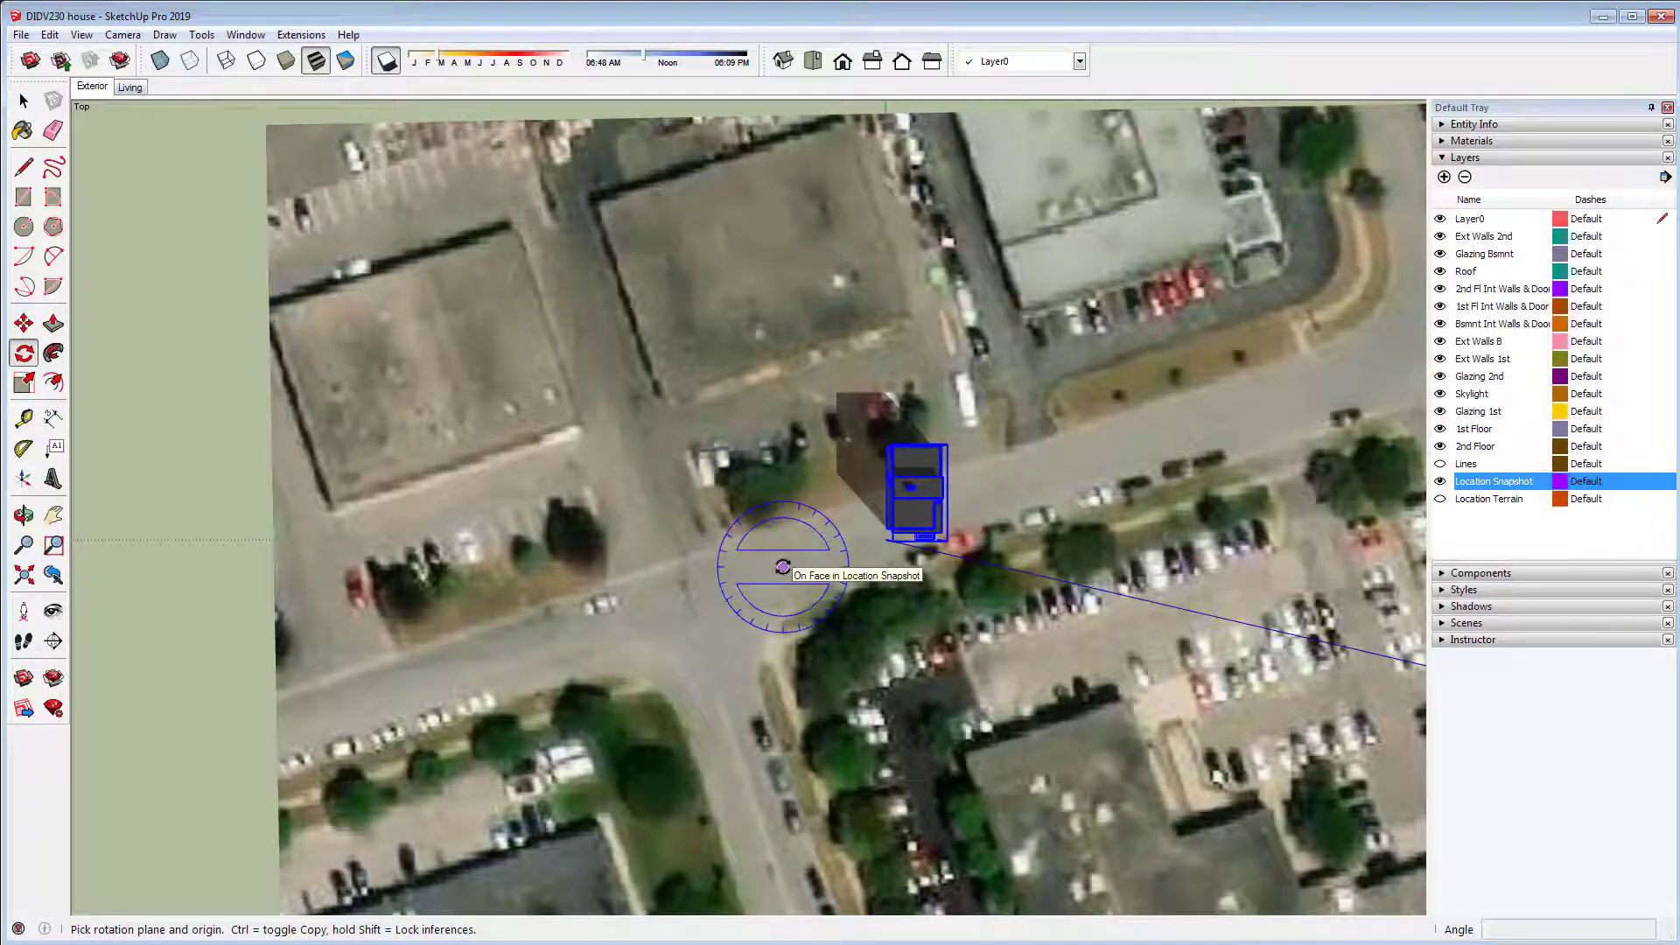
left_click(784, 567)
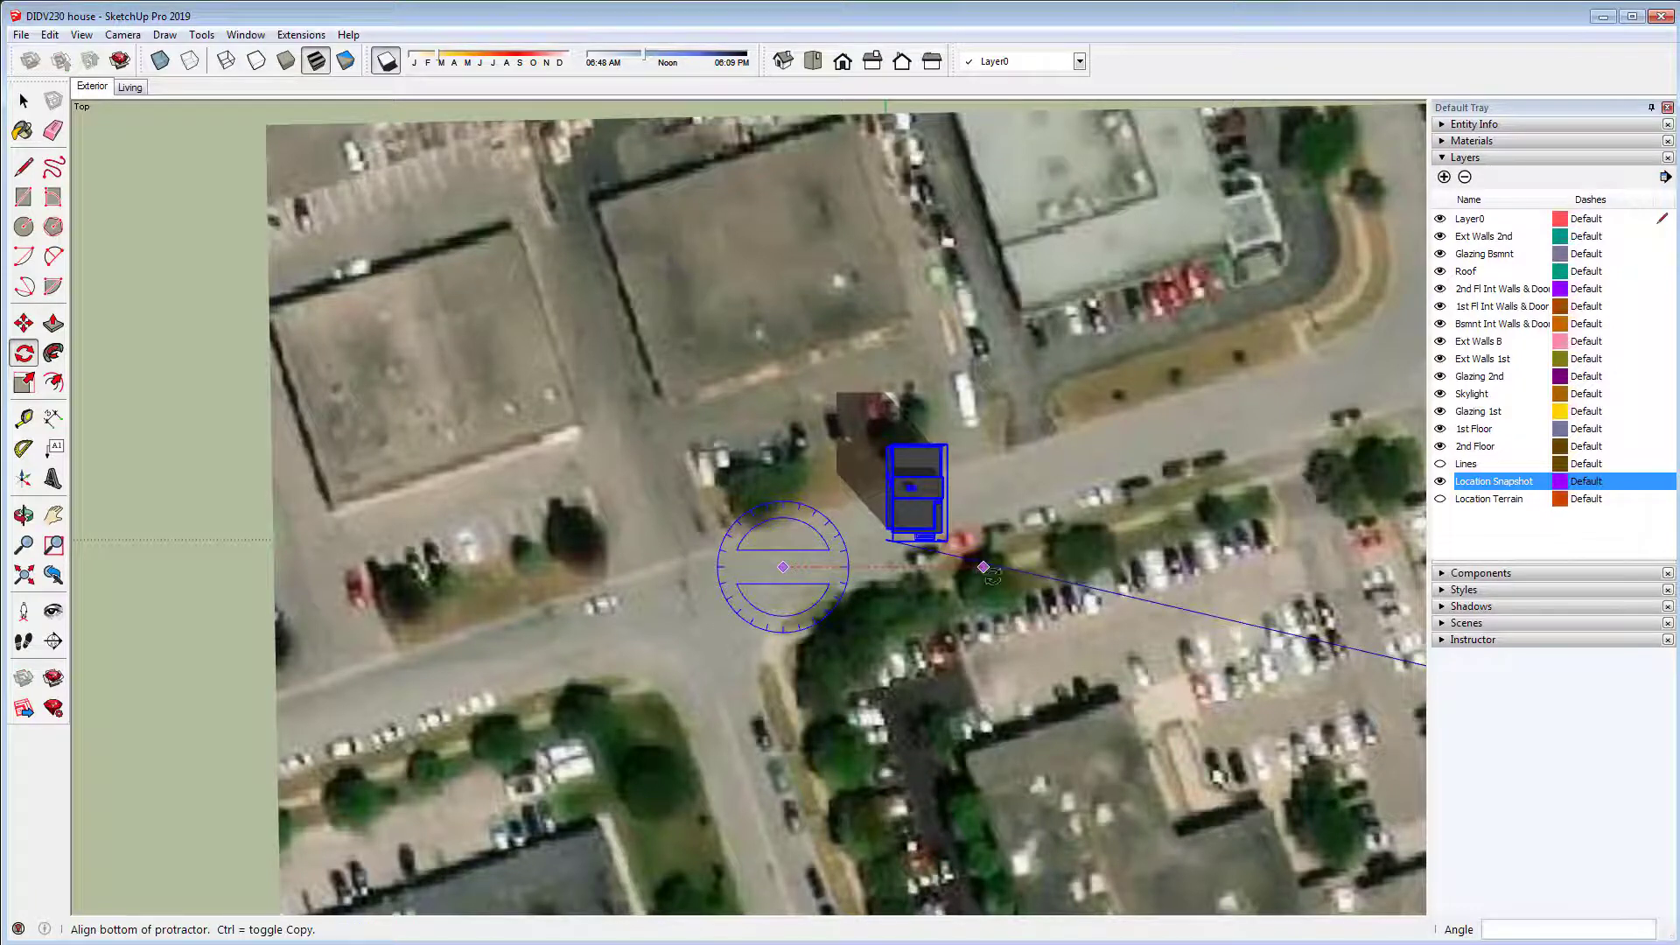
left_click(983, 567)
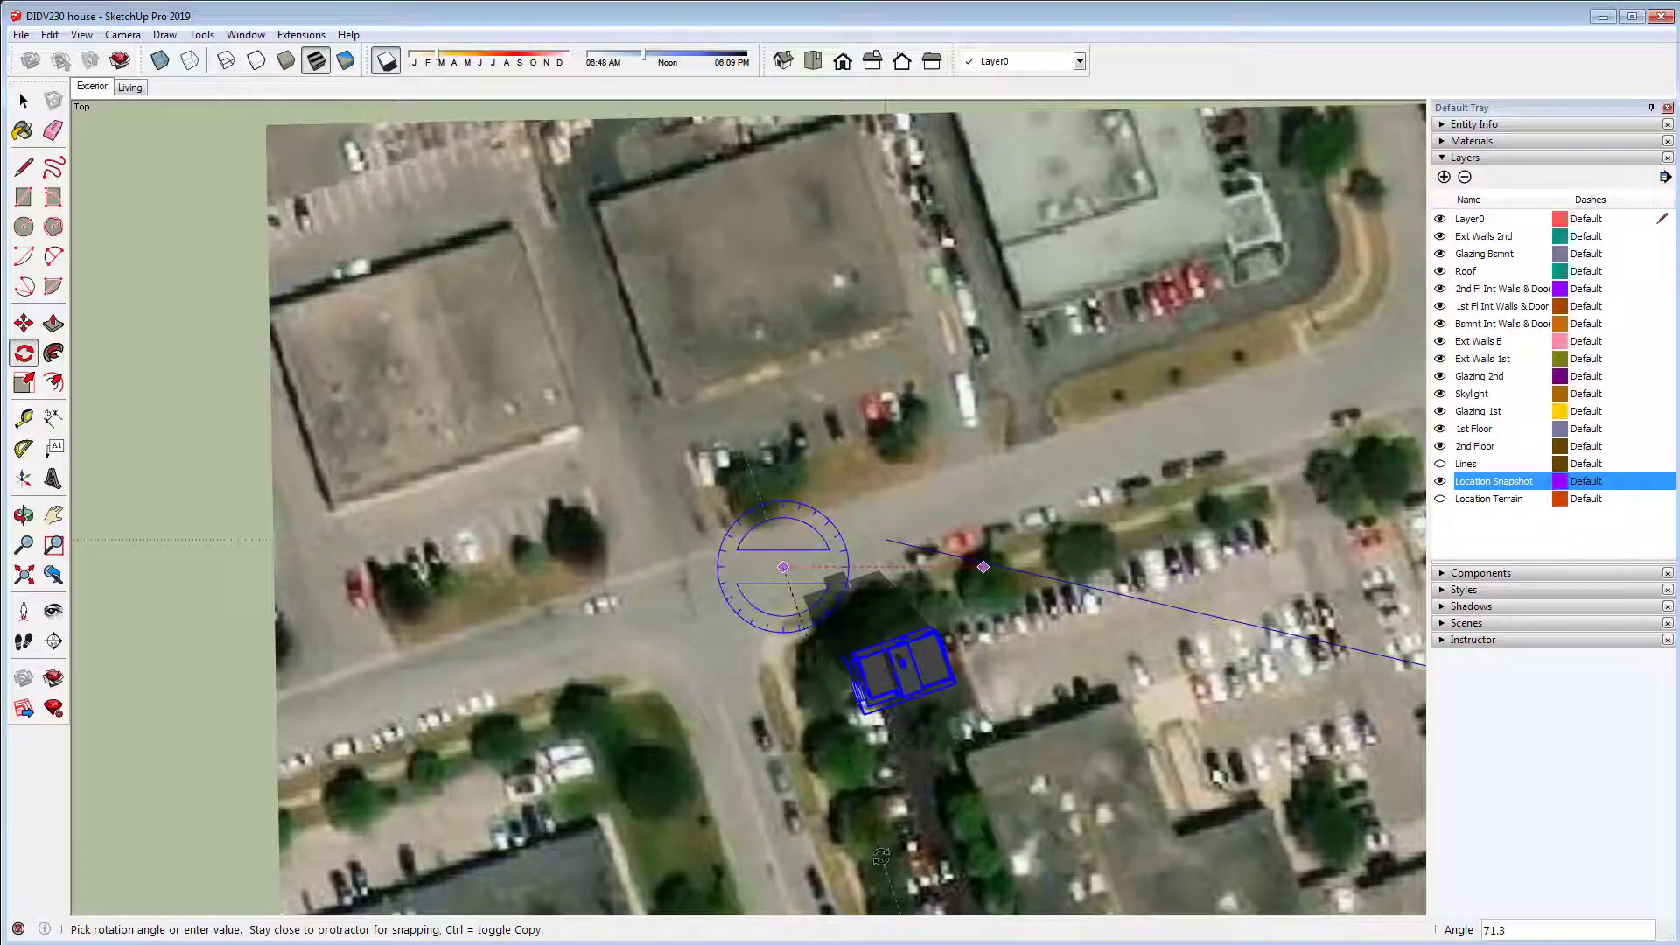
left_click(881, 857)
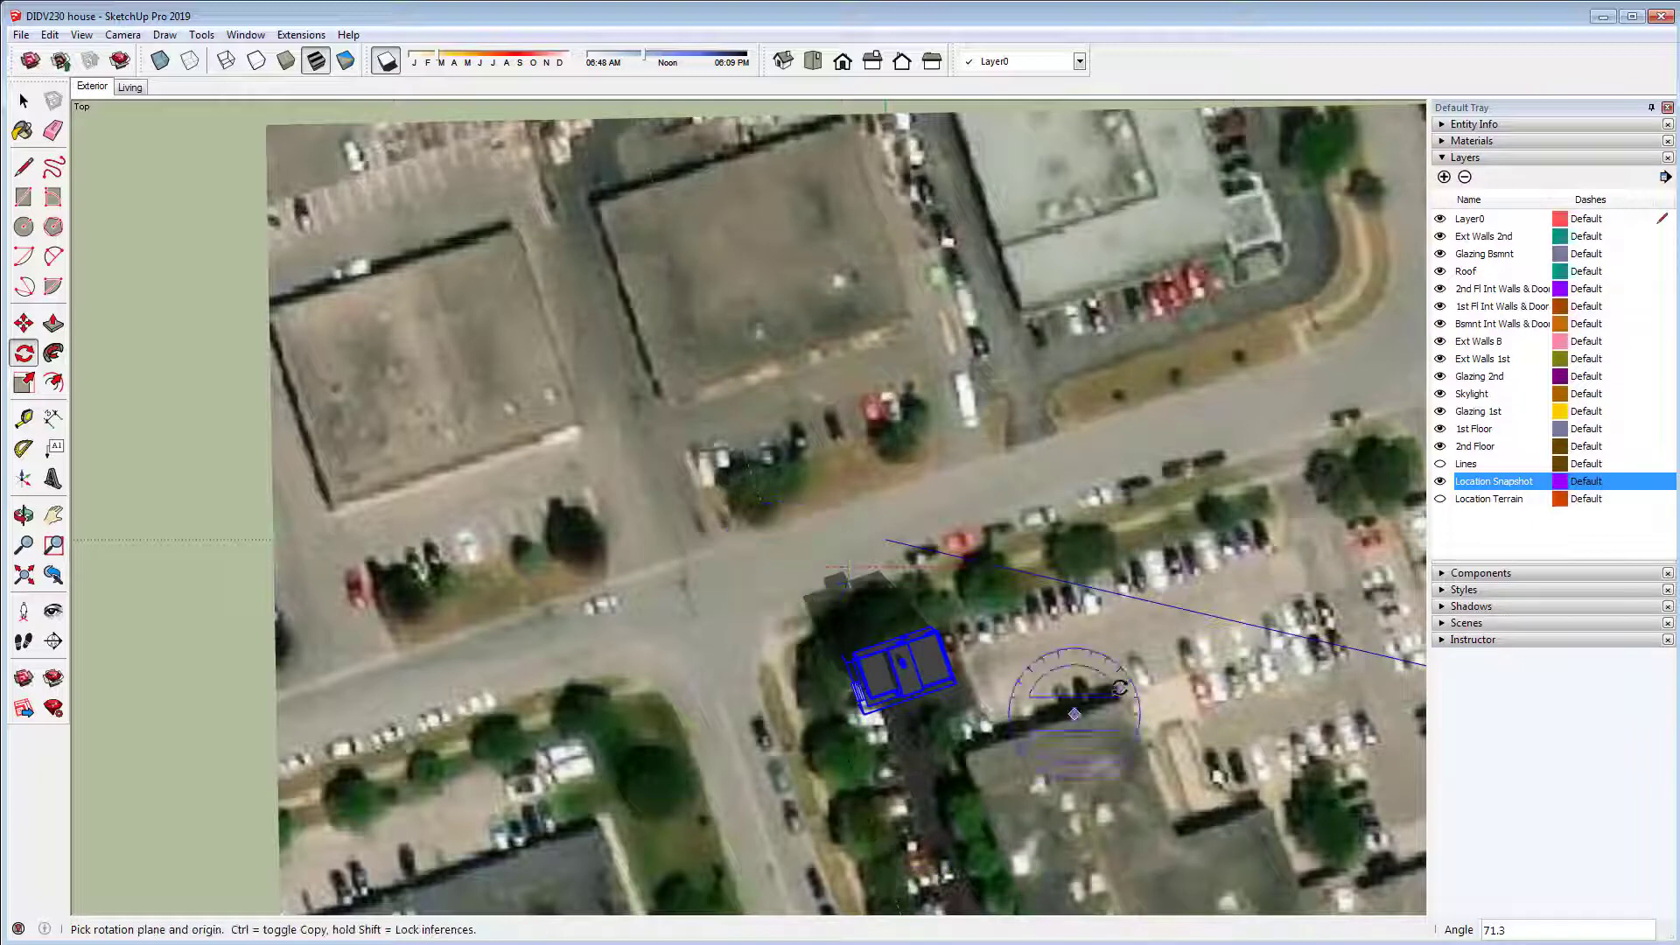
- Select the site imagery around the rotated house and hide the Location Snapshot layer
middle_click_drag(979, 588, 1041, 464)
scroll(993, 516, "up", 2)
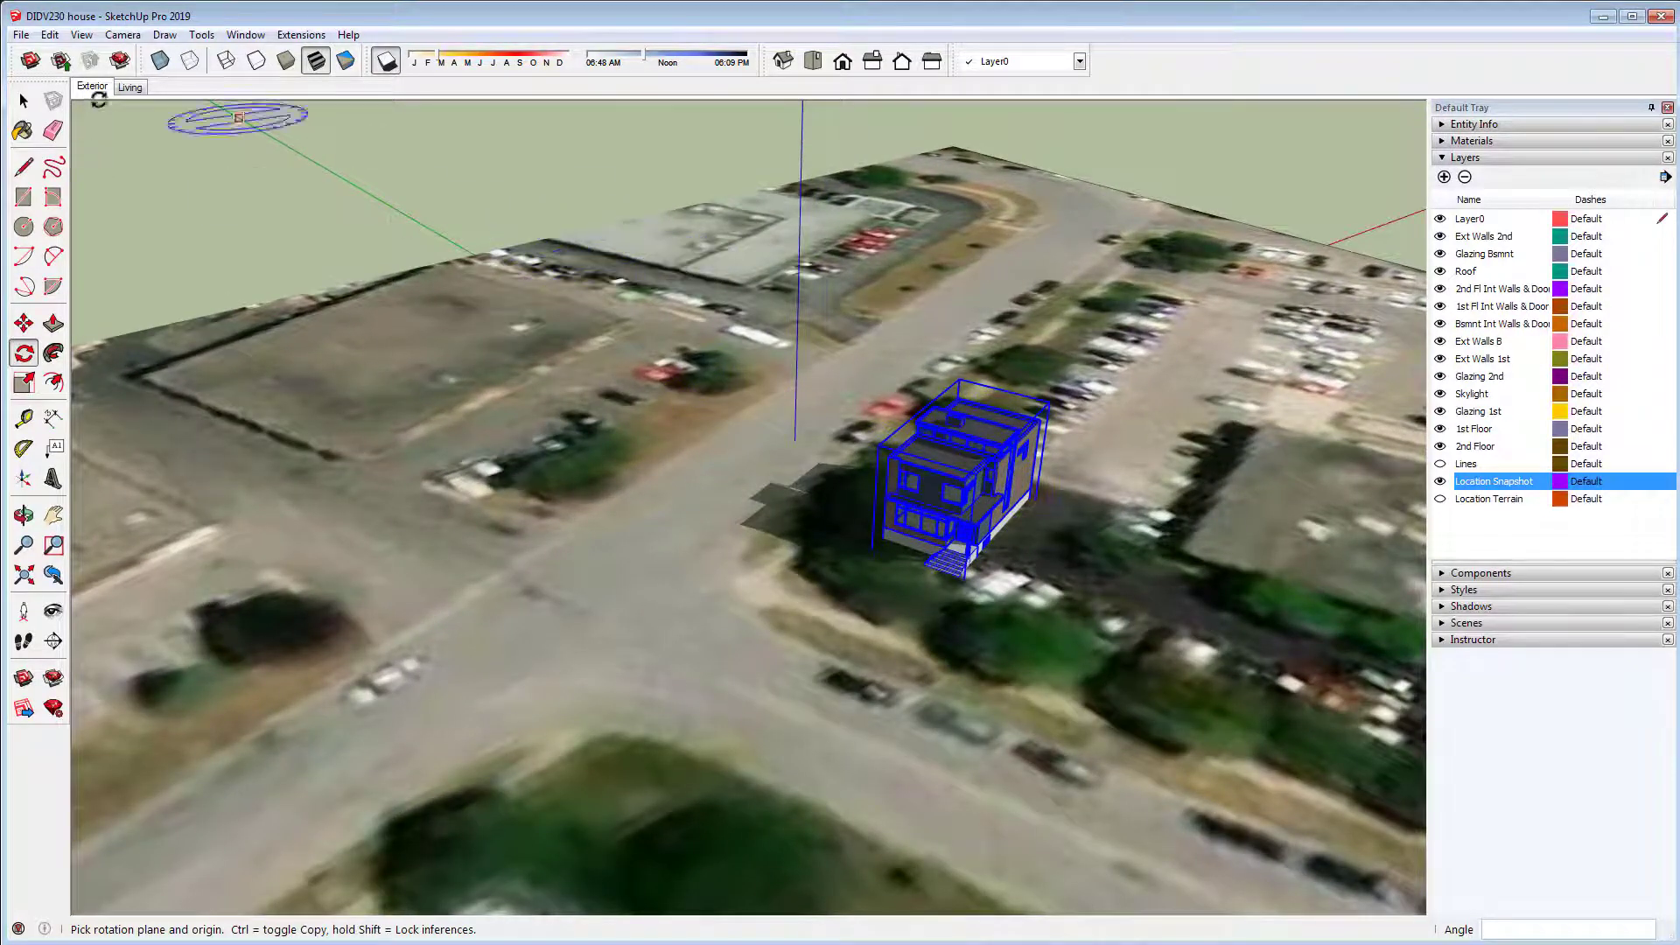
left_click(23, 102)
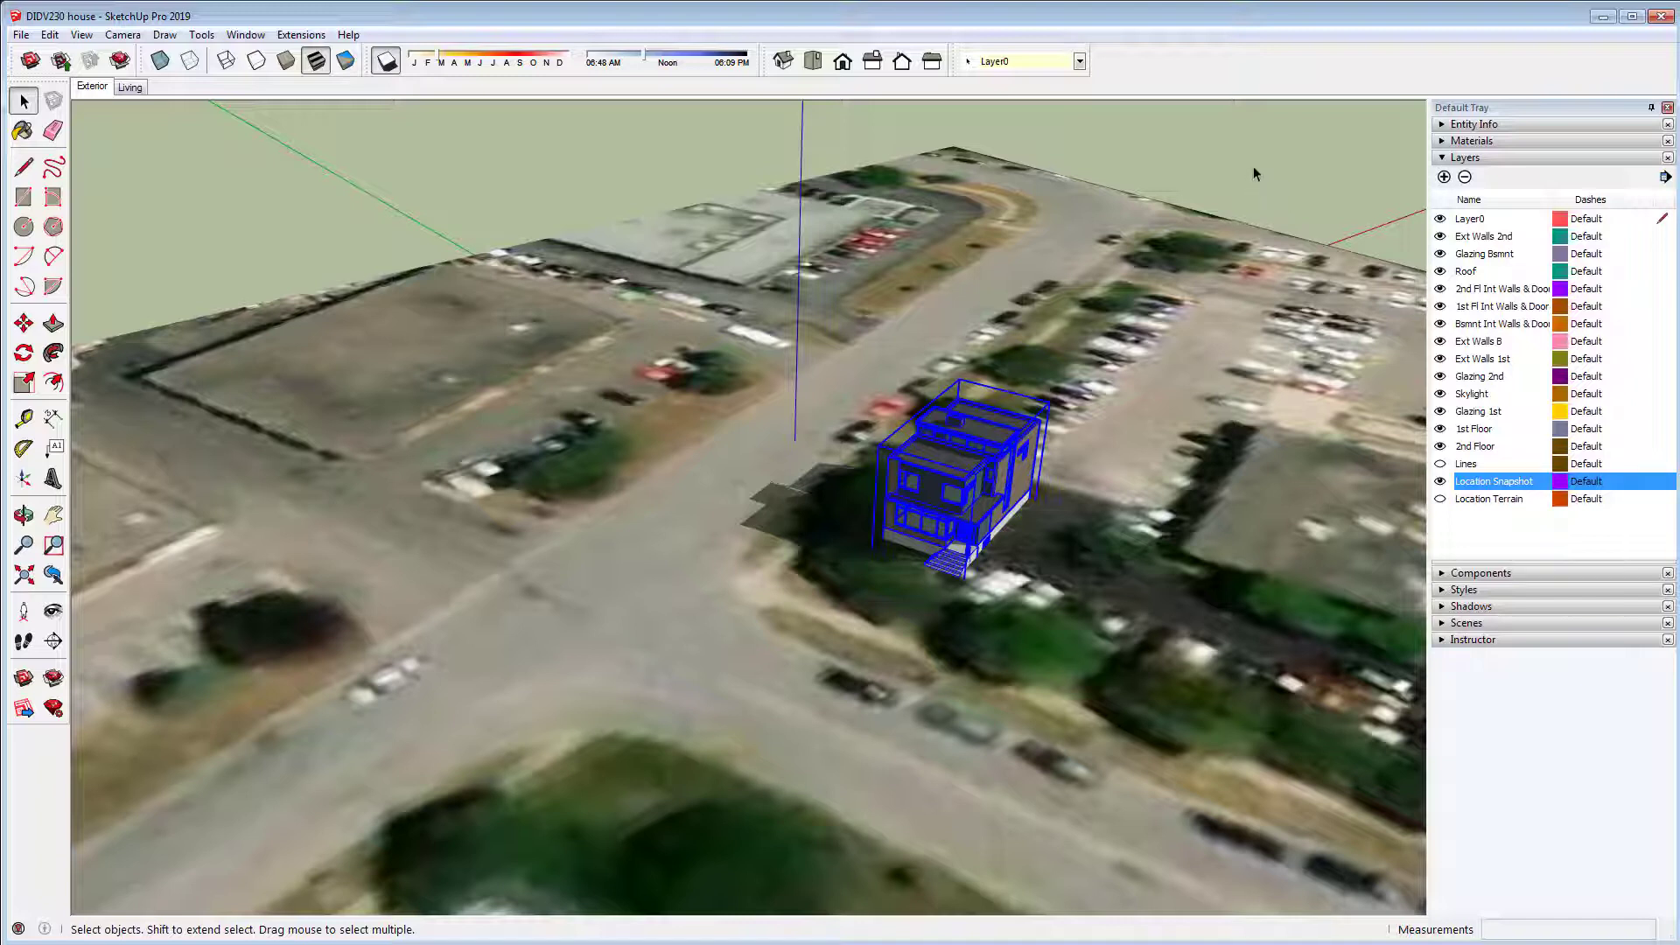
left_click(1080, 247)
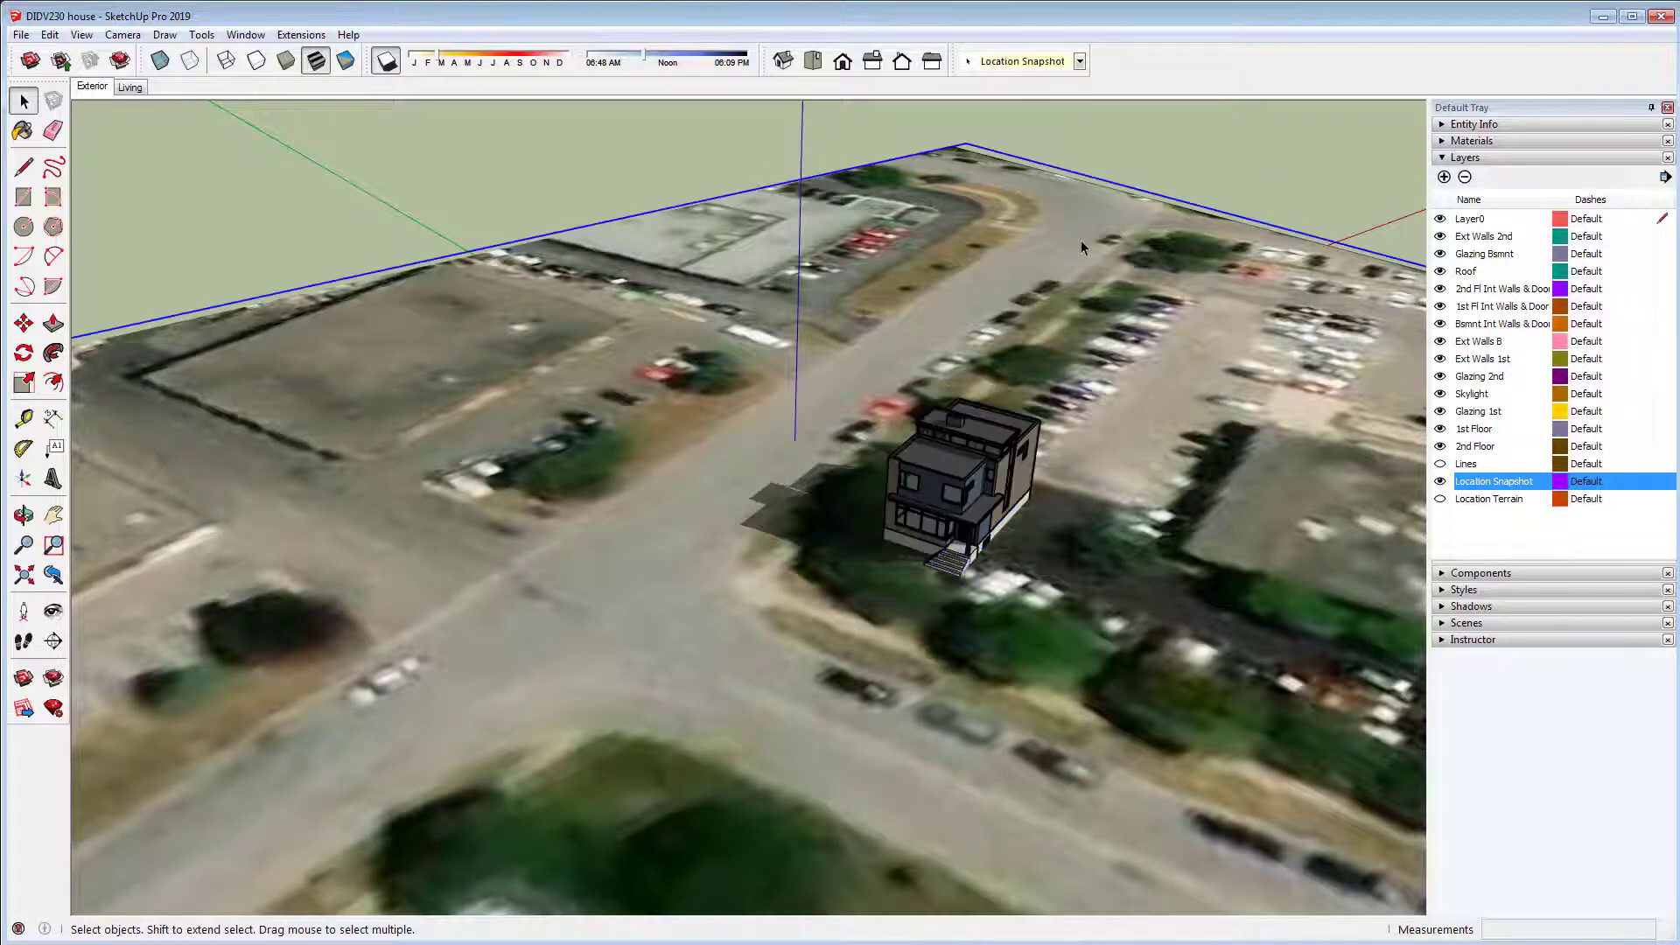
left_click(1440, 482)
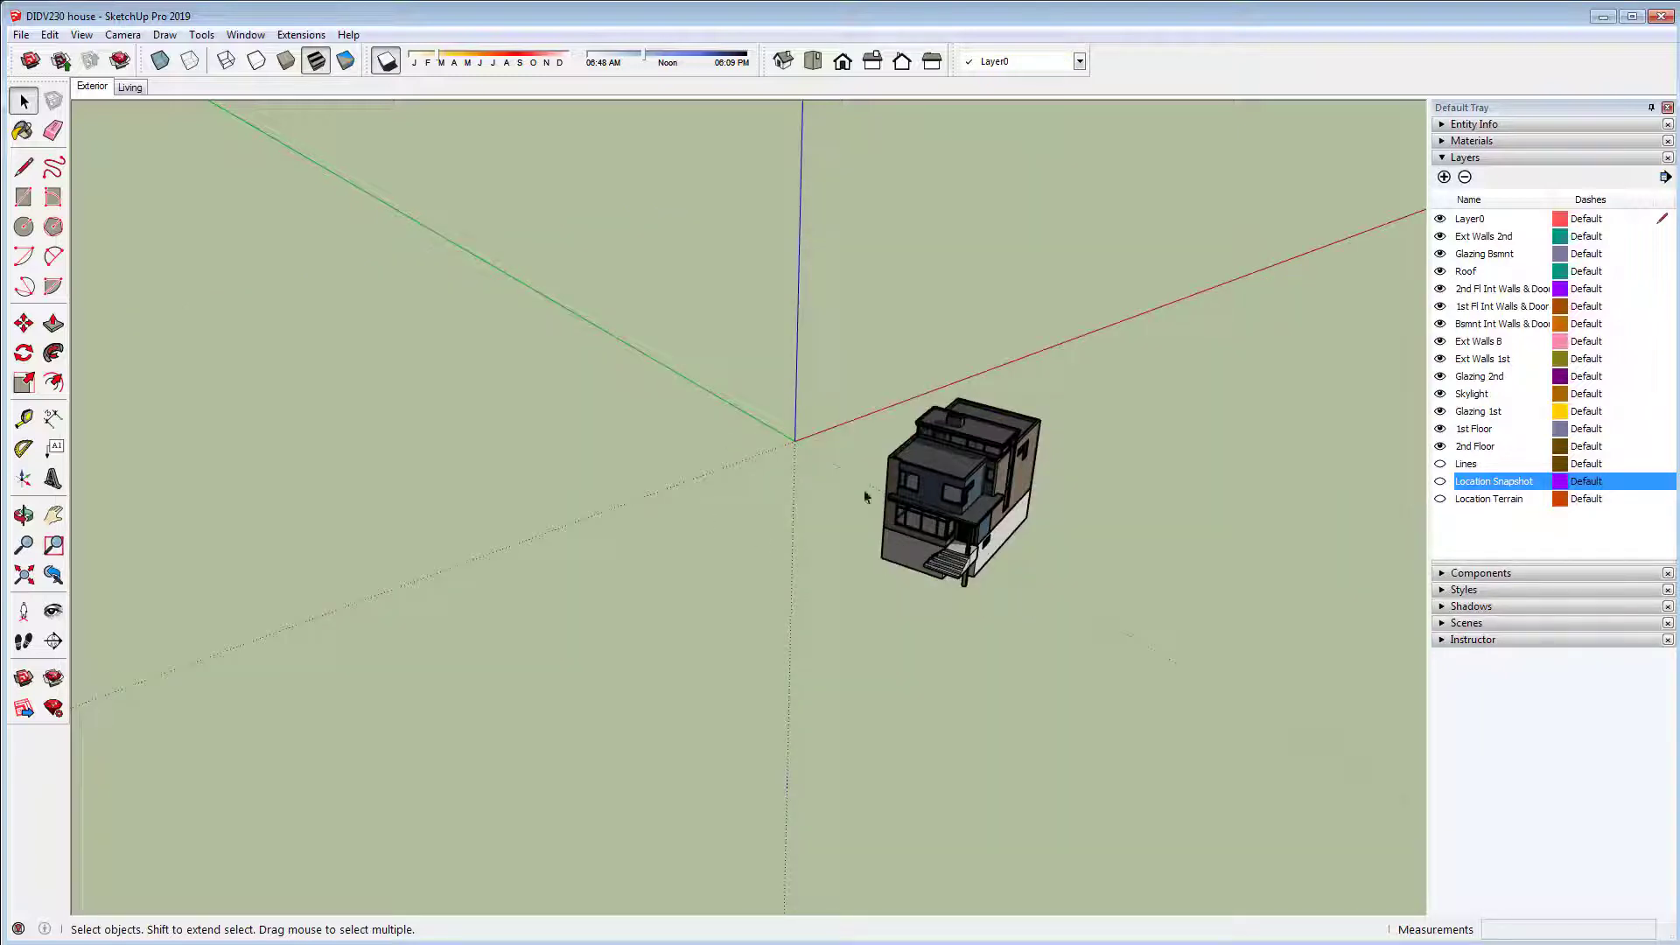
- Draw a ground rectangle about 14' 9" by 11' 4" beside the house and extrude it up about 16' 10"
scroll(902, 508, "up", 5)
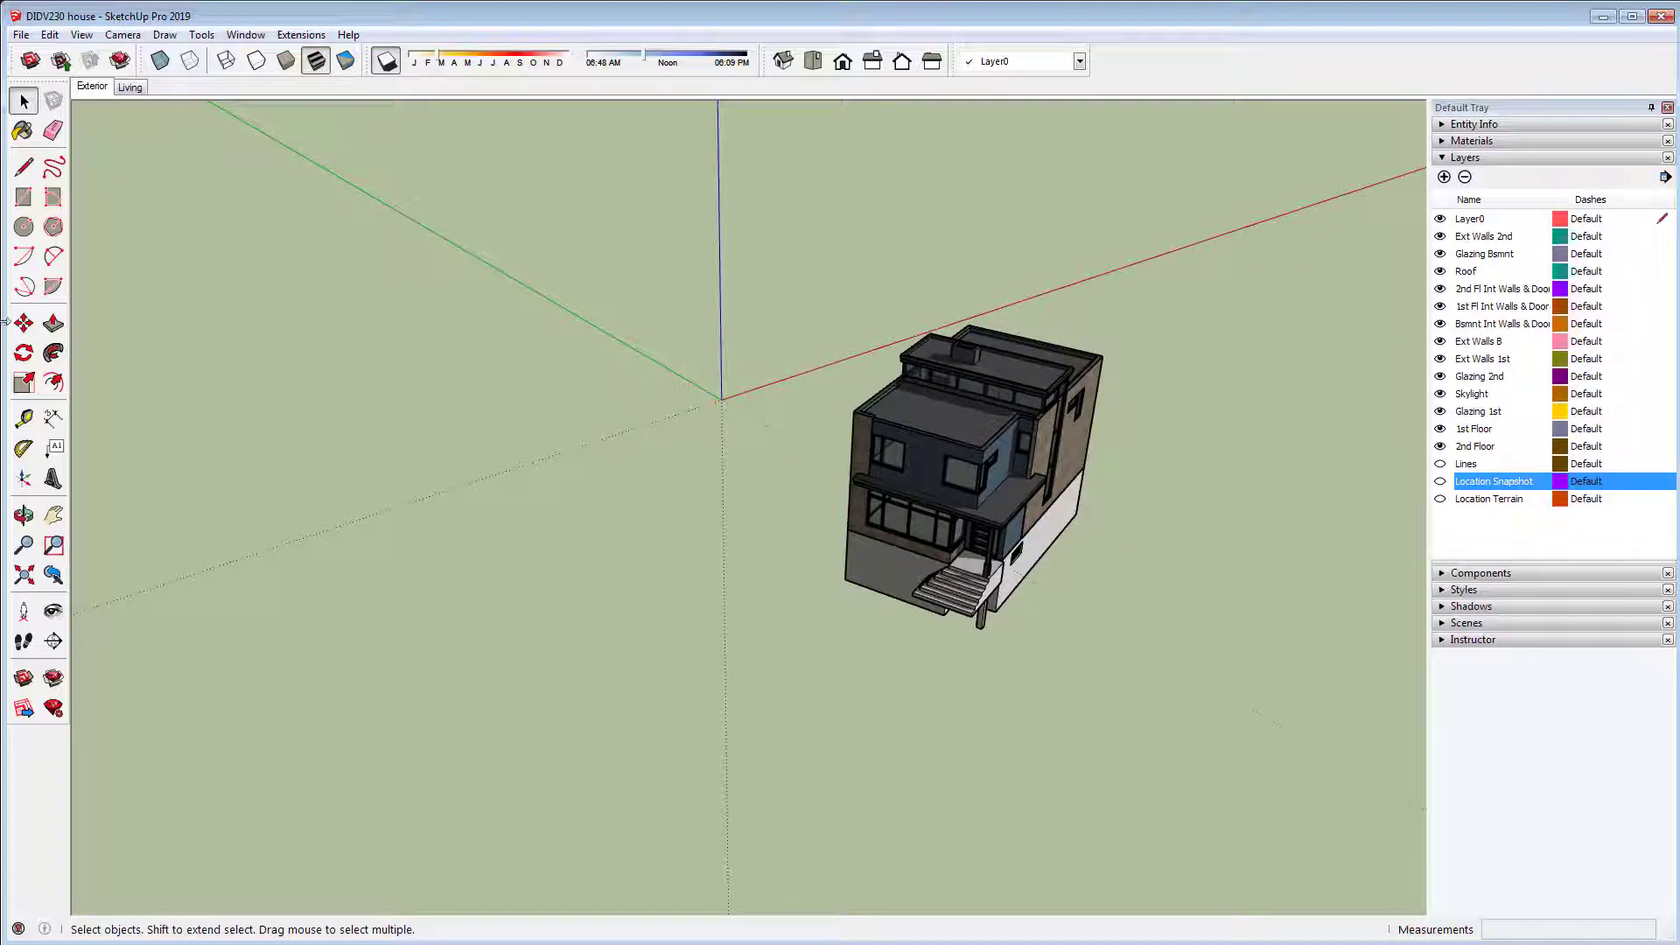
left_click(23, 197)
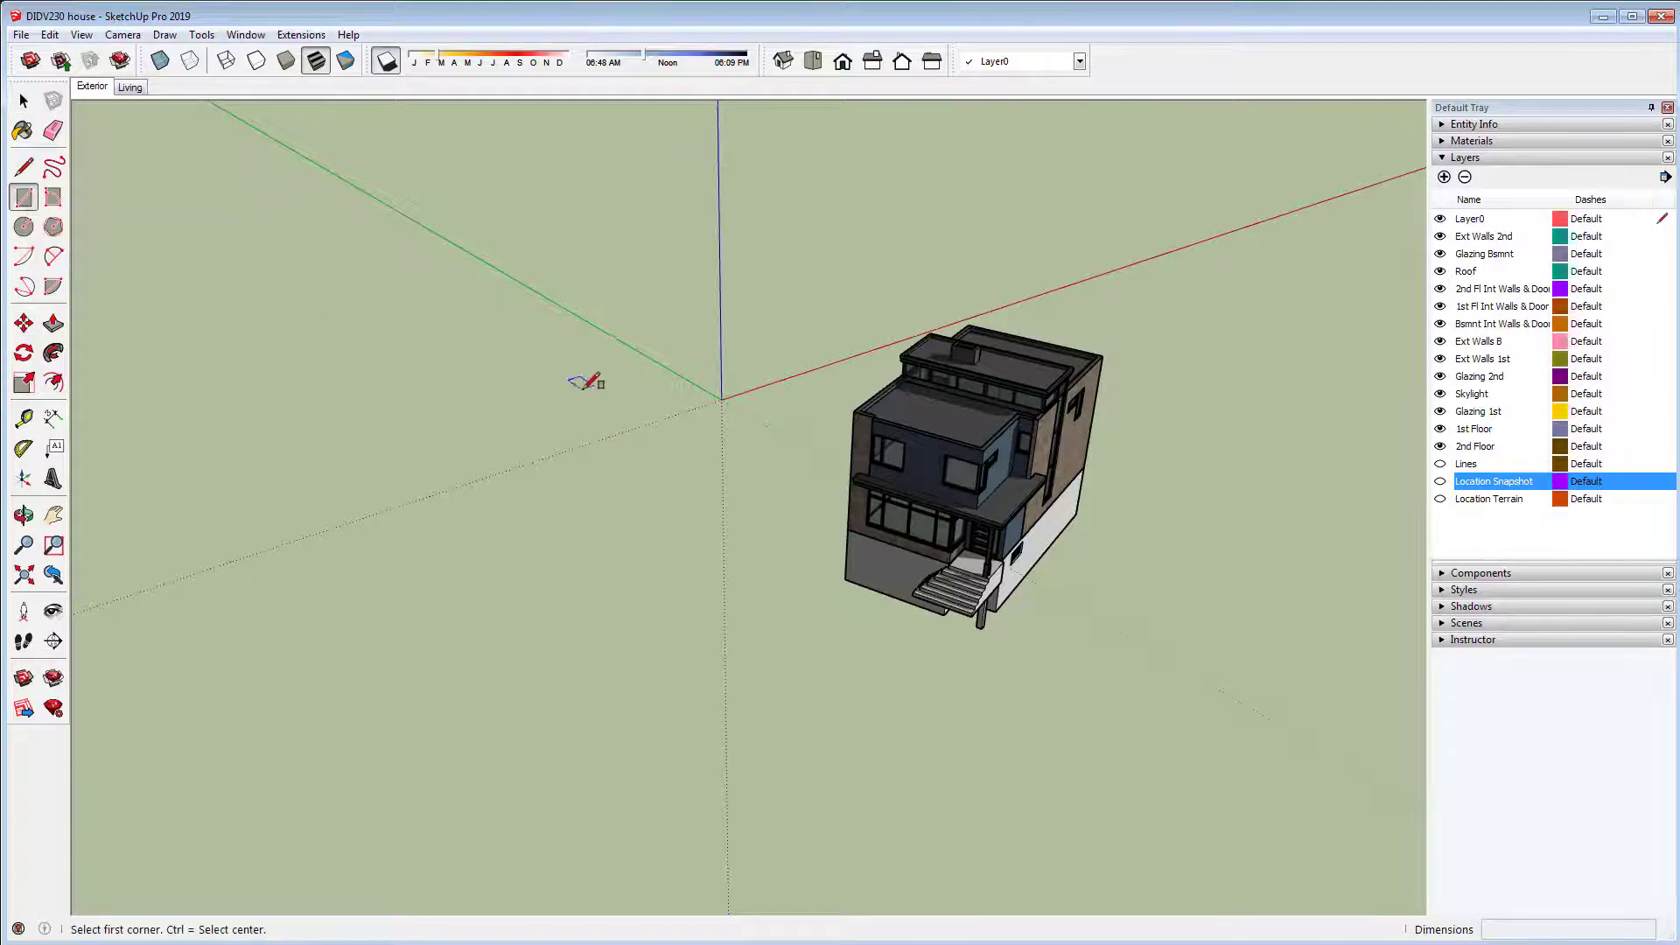
left_click(1076, 600)
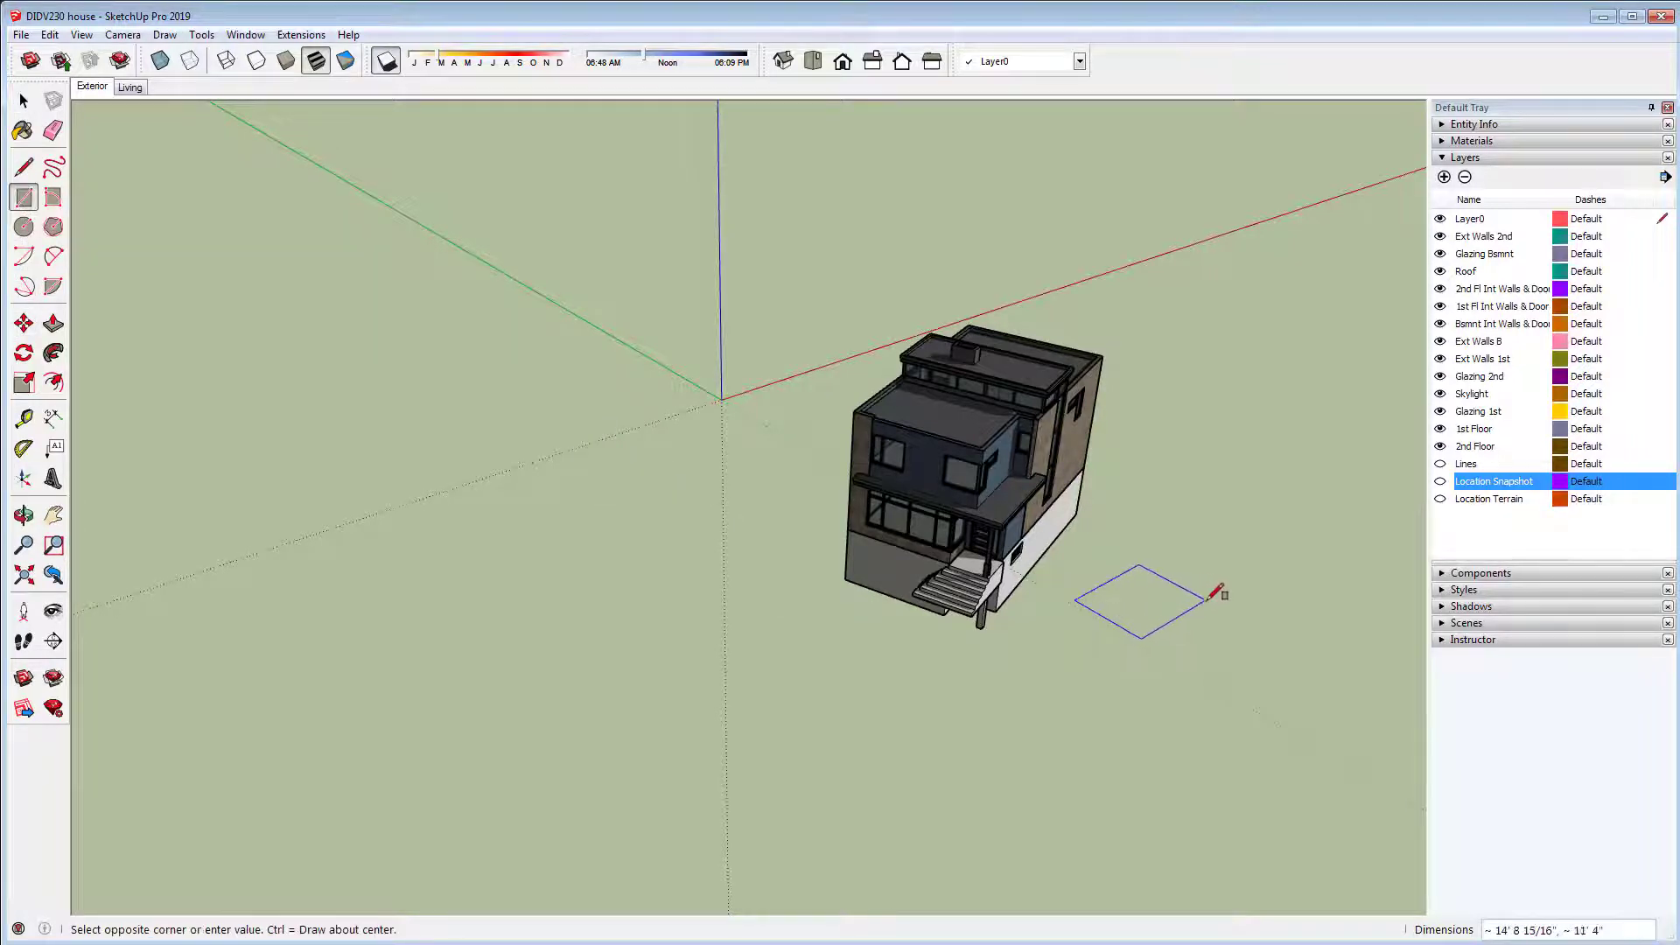
left_click(1208, 599)
key("p")
left_click(1137, 602)
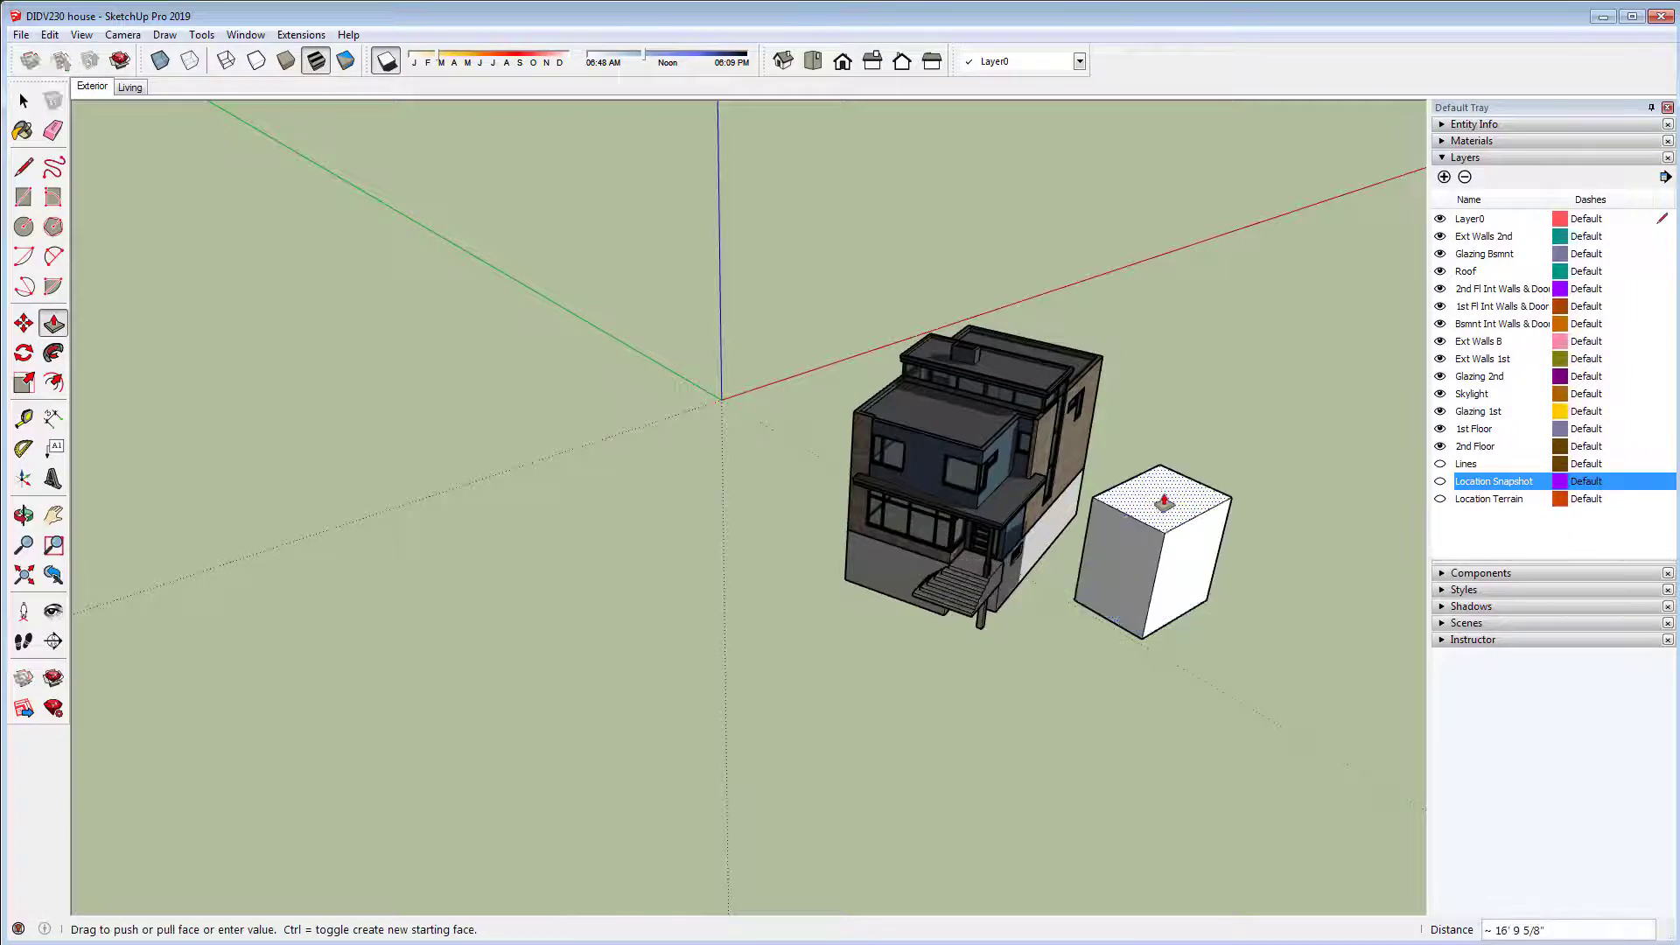
left_click(1164, 503)
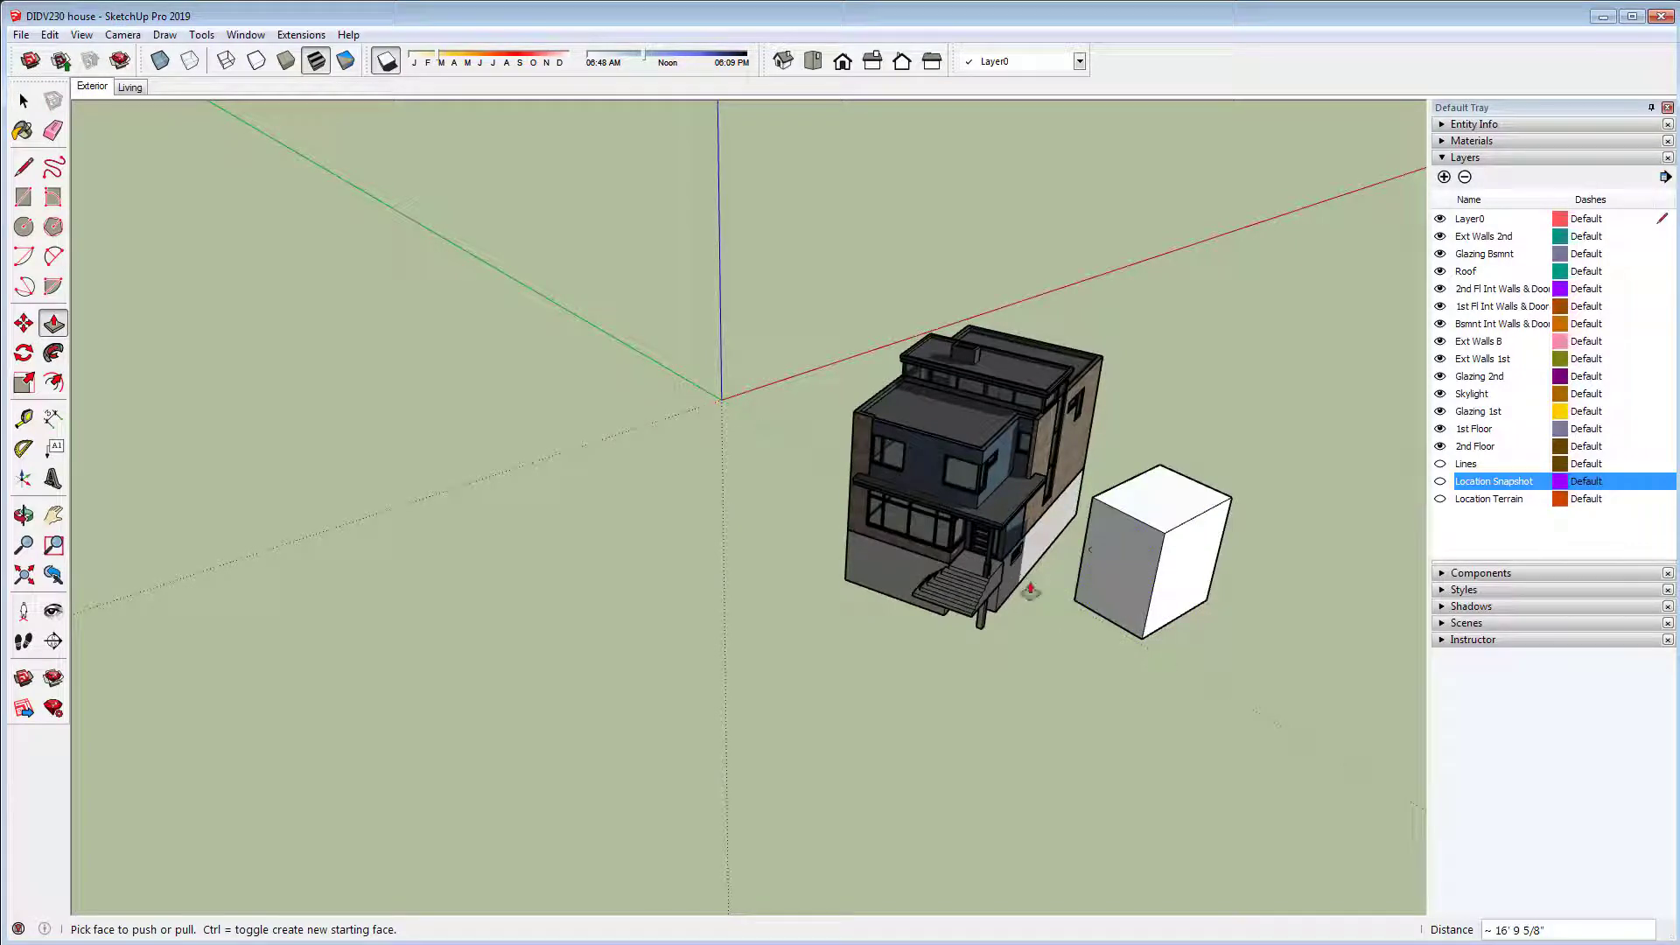
- Select the entire extruded box beside the house and delete it
left_click(21, 102)
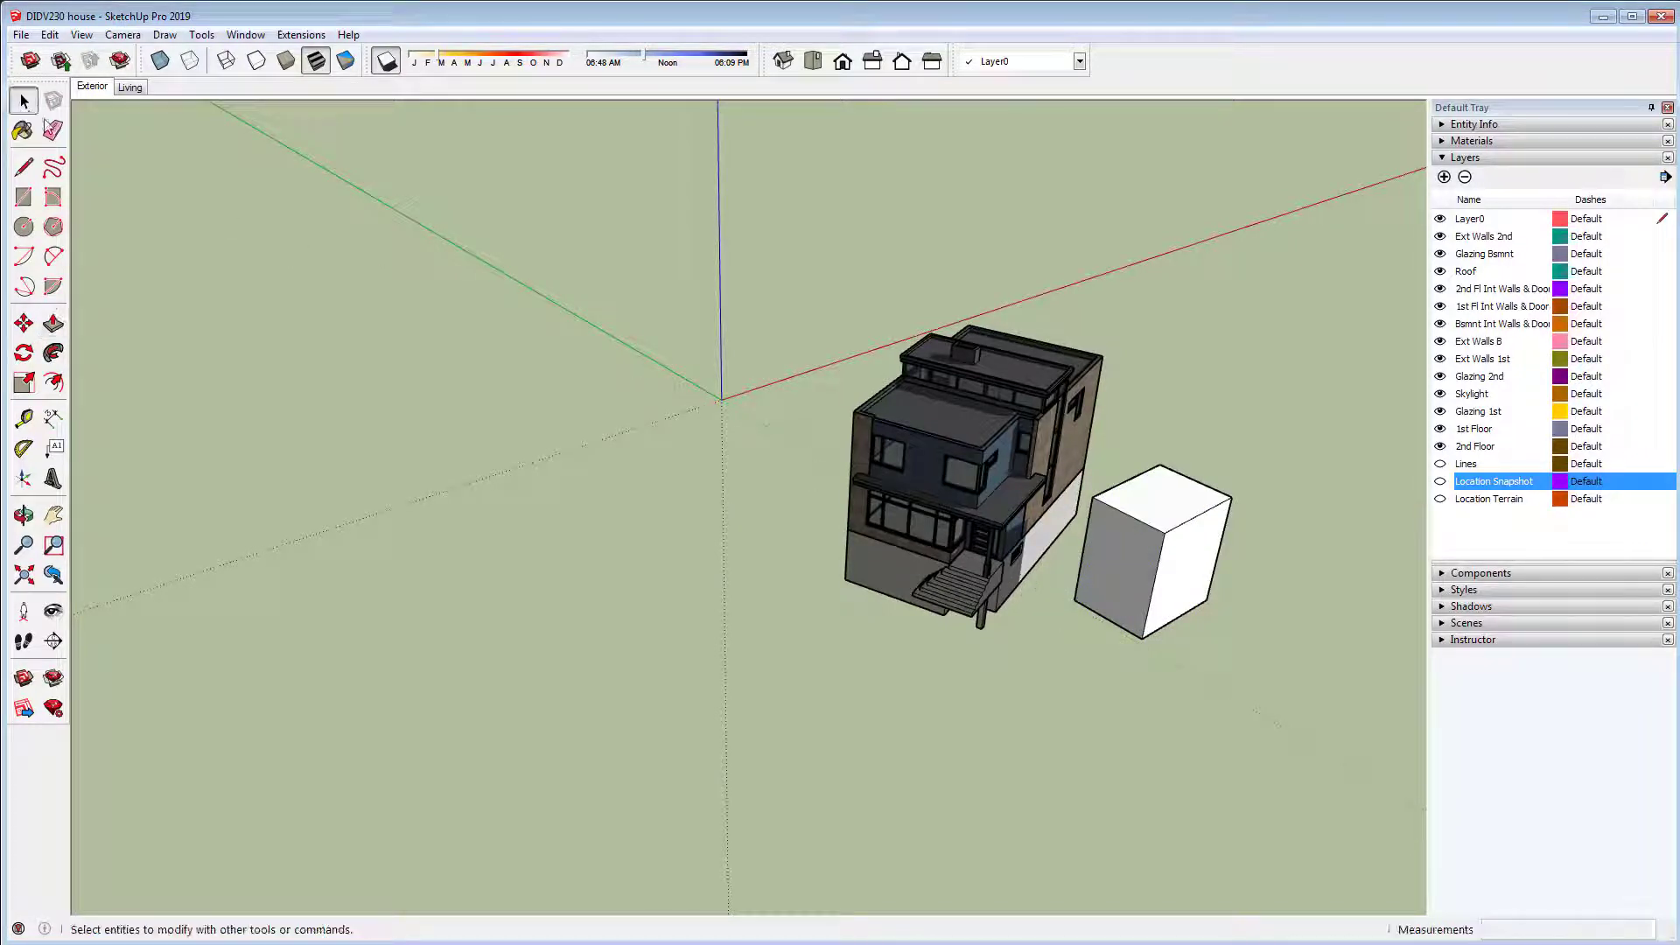
triple_click(1189, 516)
key("Delete")
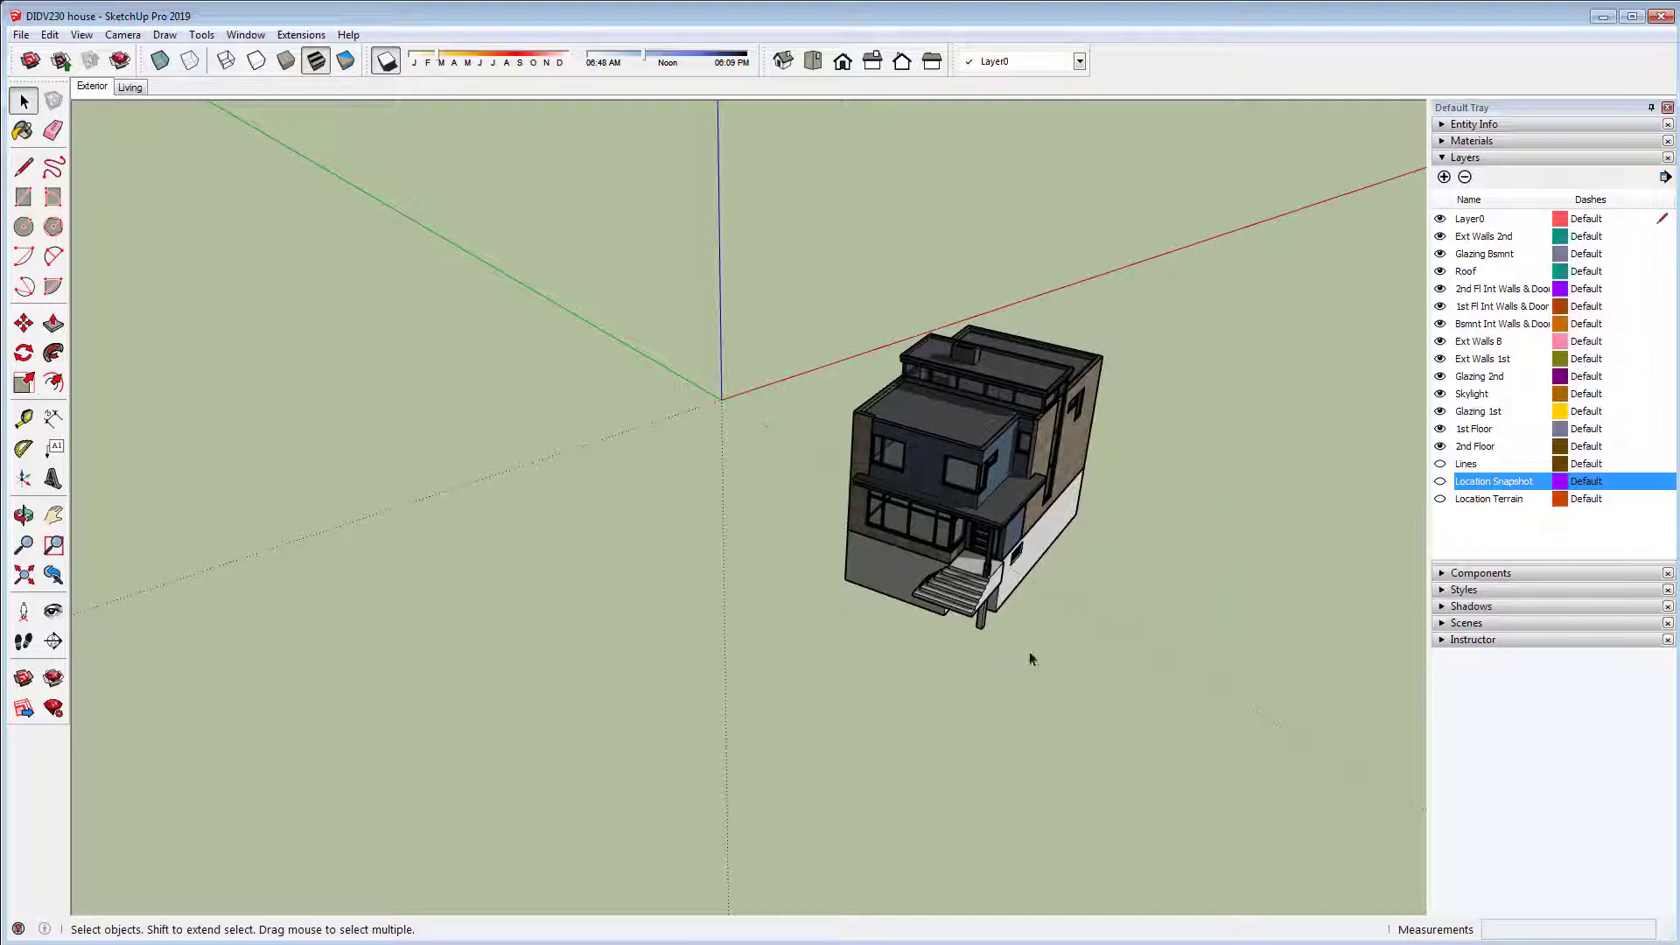
- Place the drawing axes at the bottom front corner of the entry stairs, with red along the stair edge and green along the house side
middle_click_drag(828, 606, 877, 613)
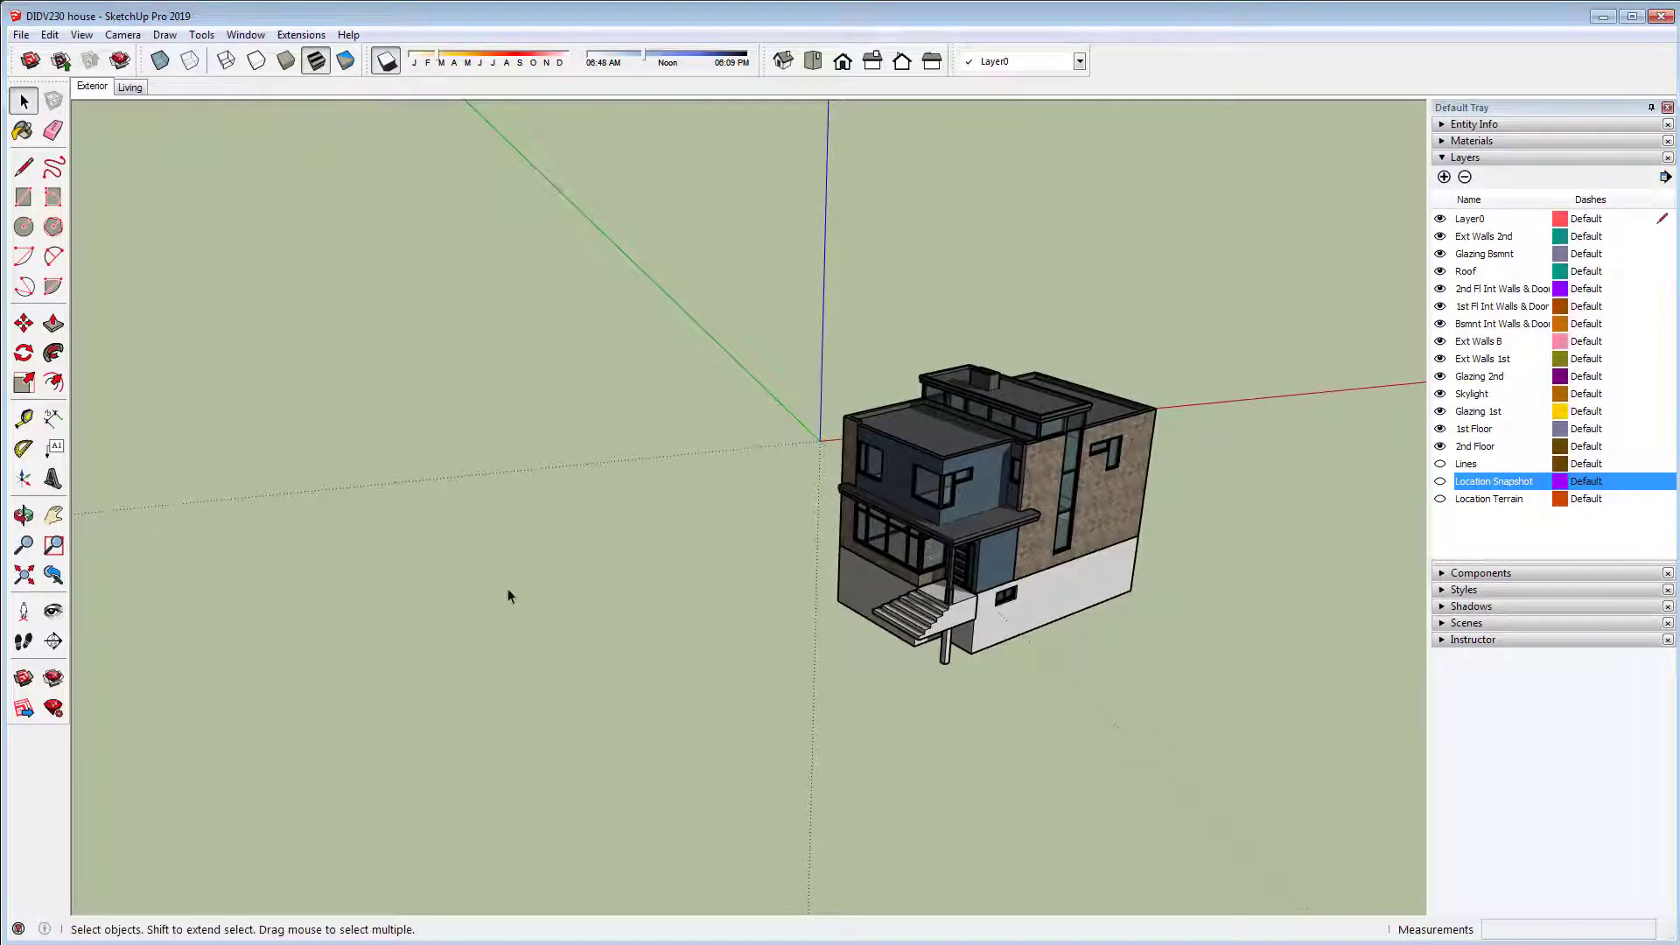
left_click(20, 482)
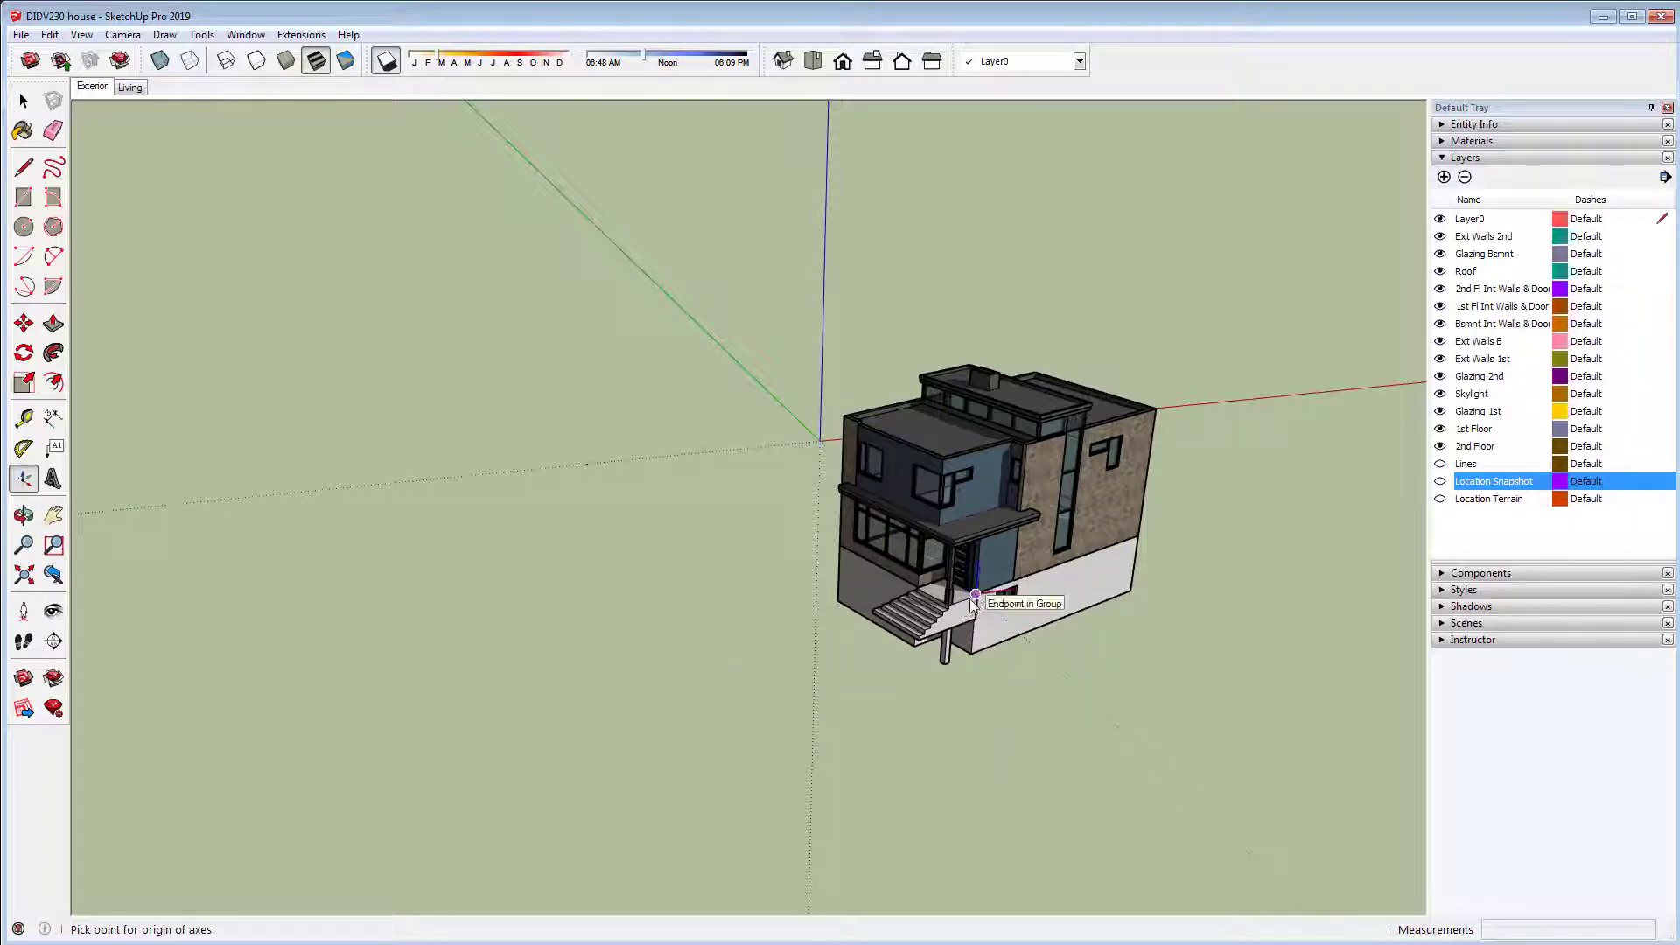
scroll(978, 604, "up", 5)
scroll(976, 615, "up", 3)
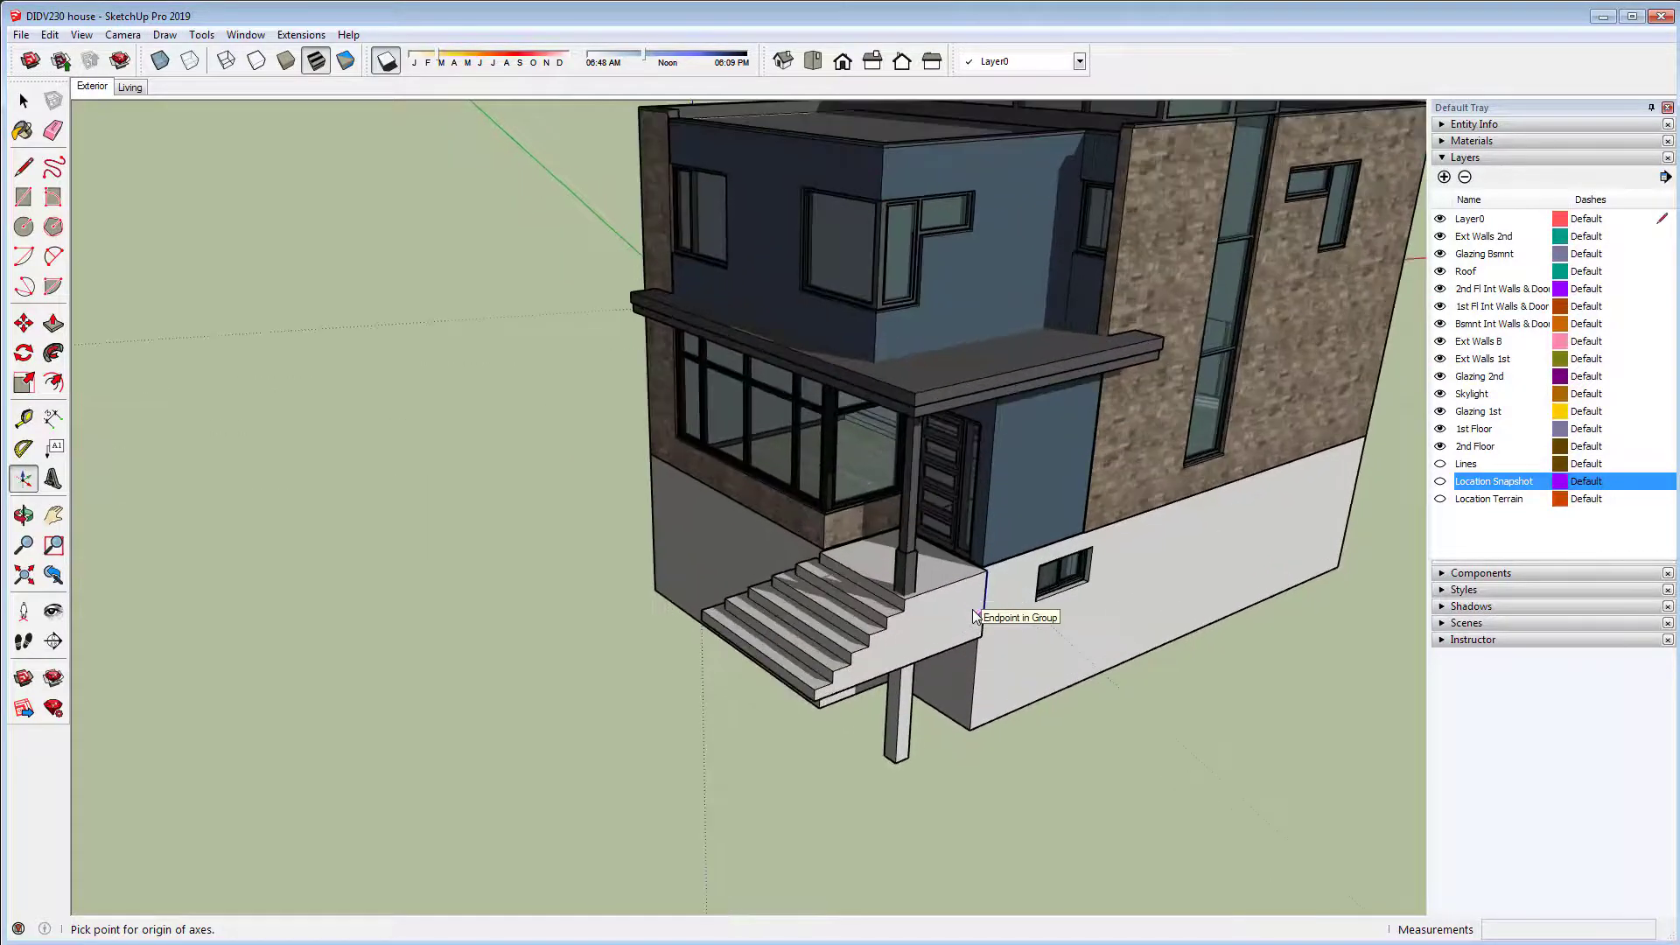
scroll(977, 615, "up", 2)
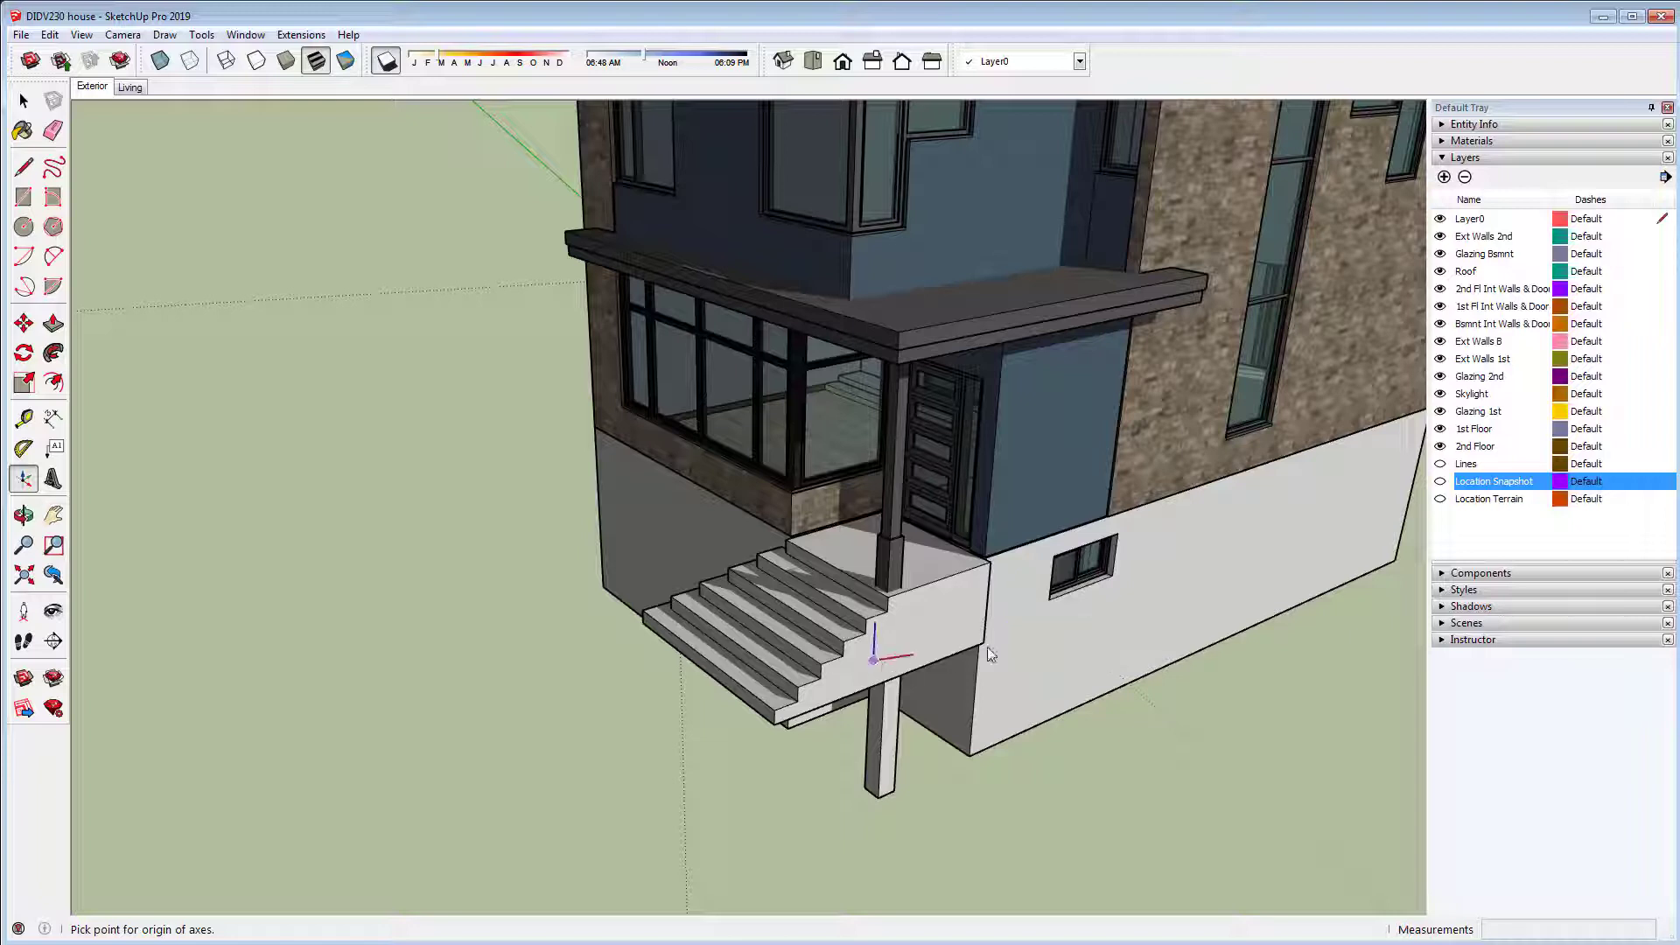
left_click(775, 725)
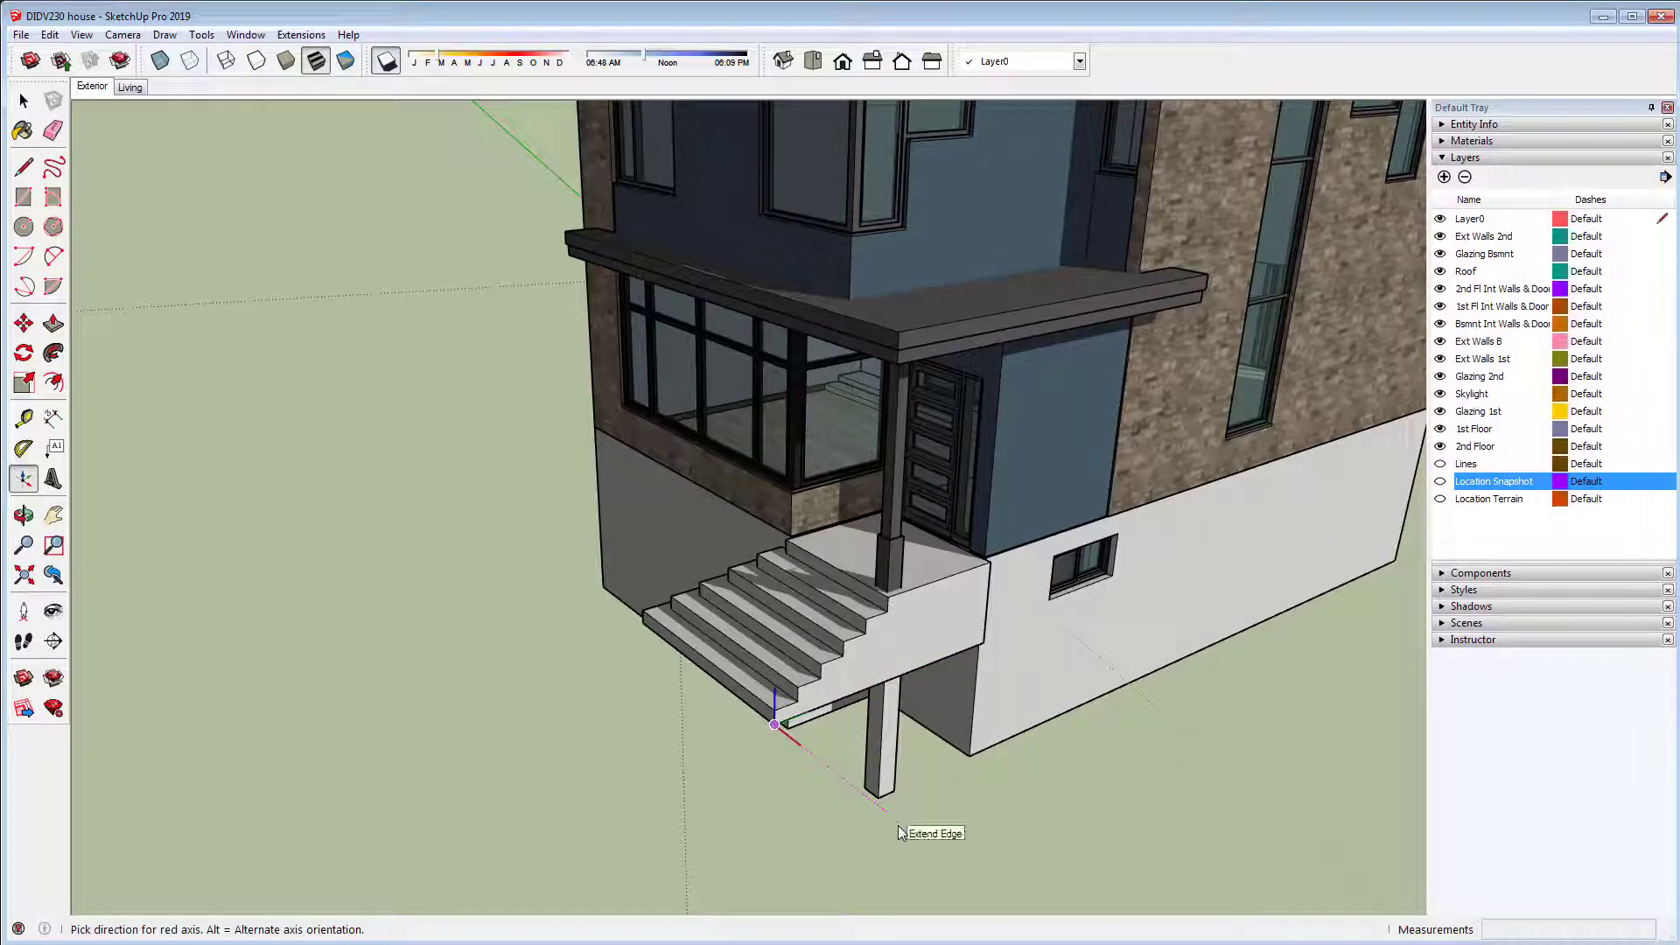
middle_click_drag(900, 832, 1207, 792)
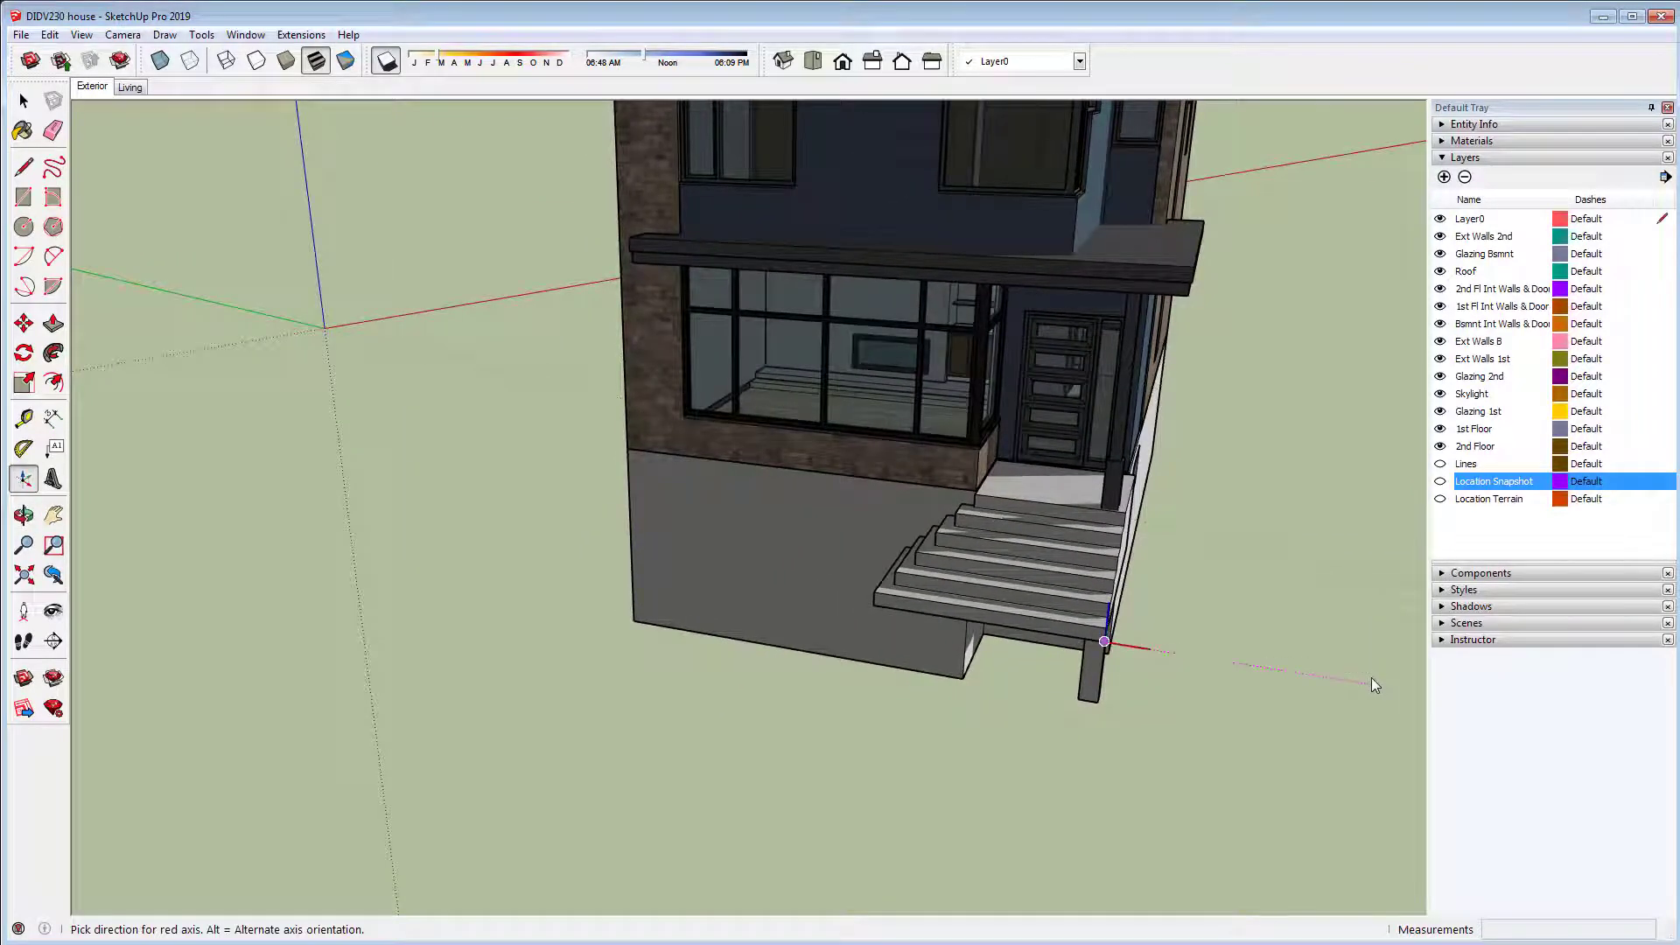
left_click(1373, 677)
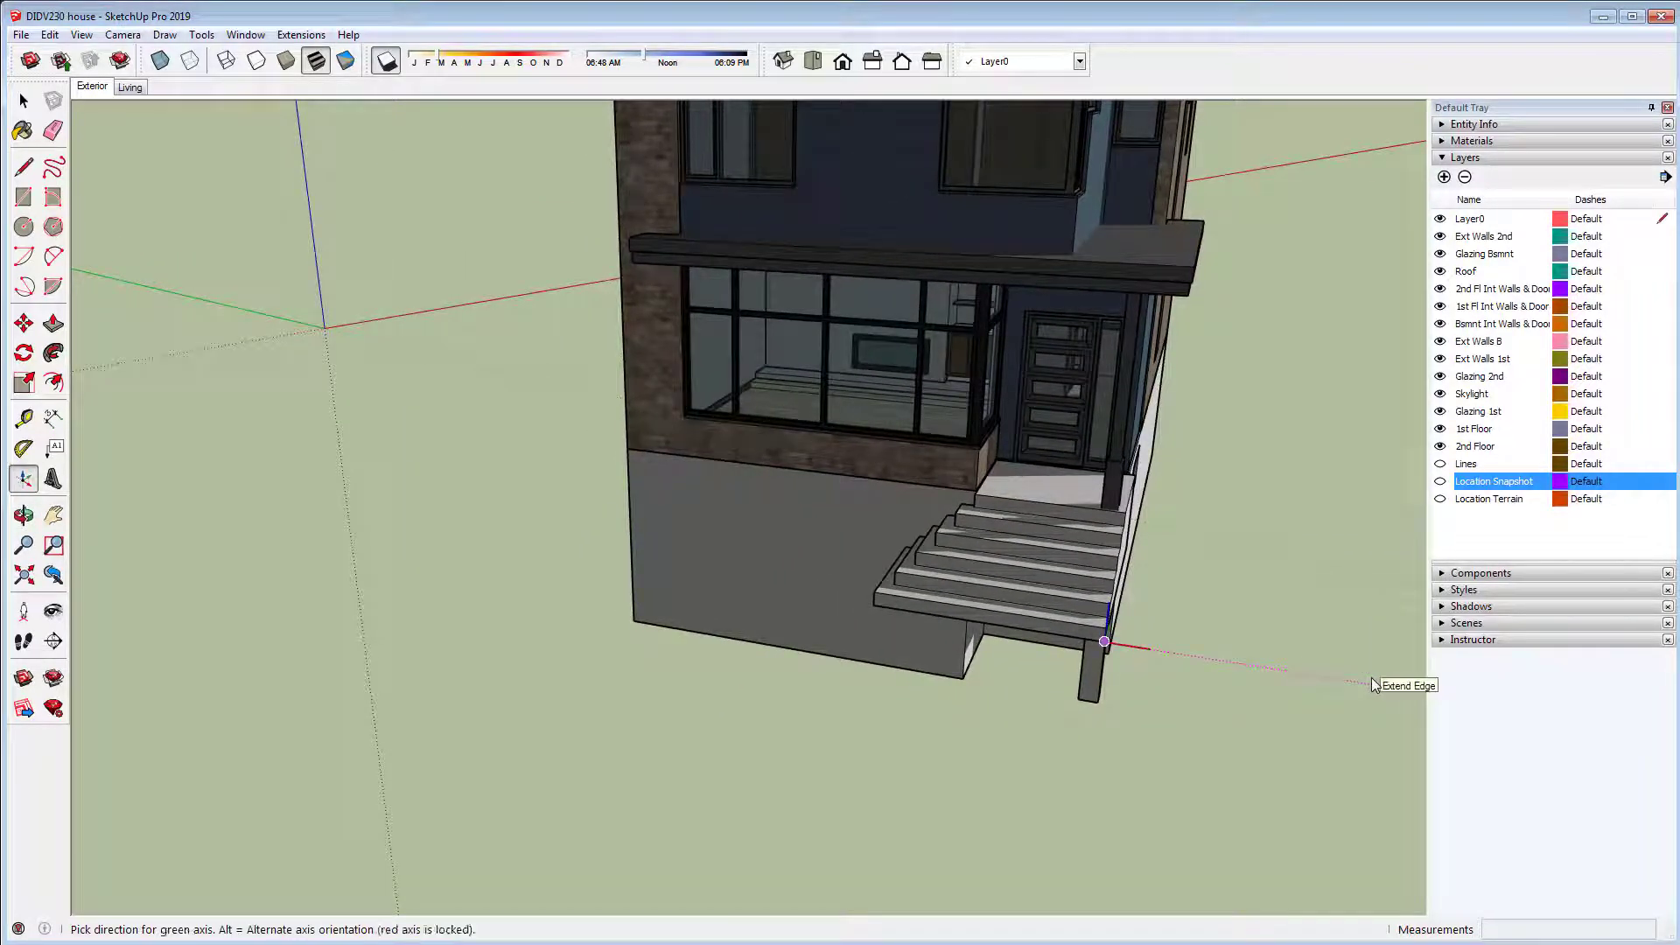
middle_click_drag(1314, 654, 1101, 629)
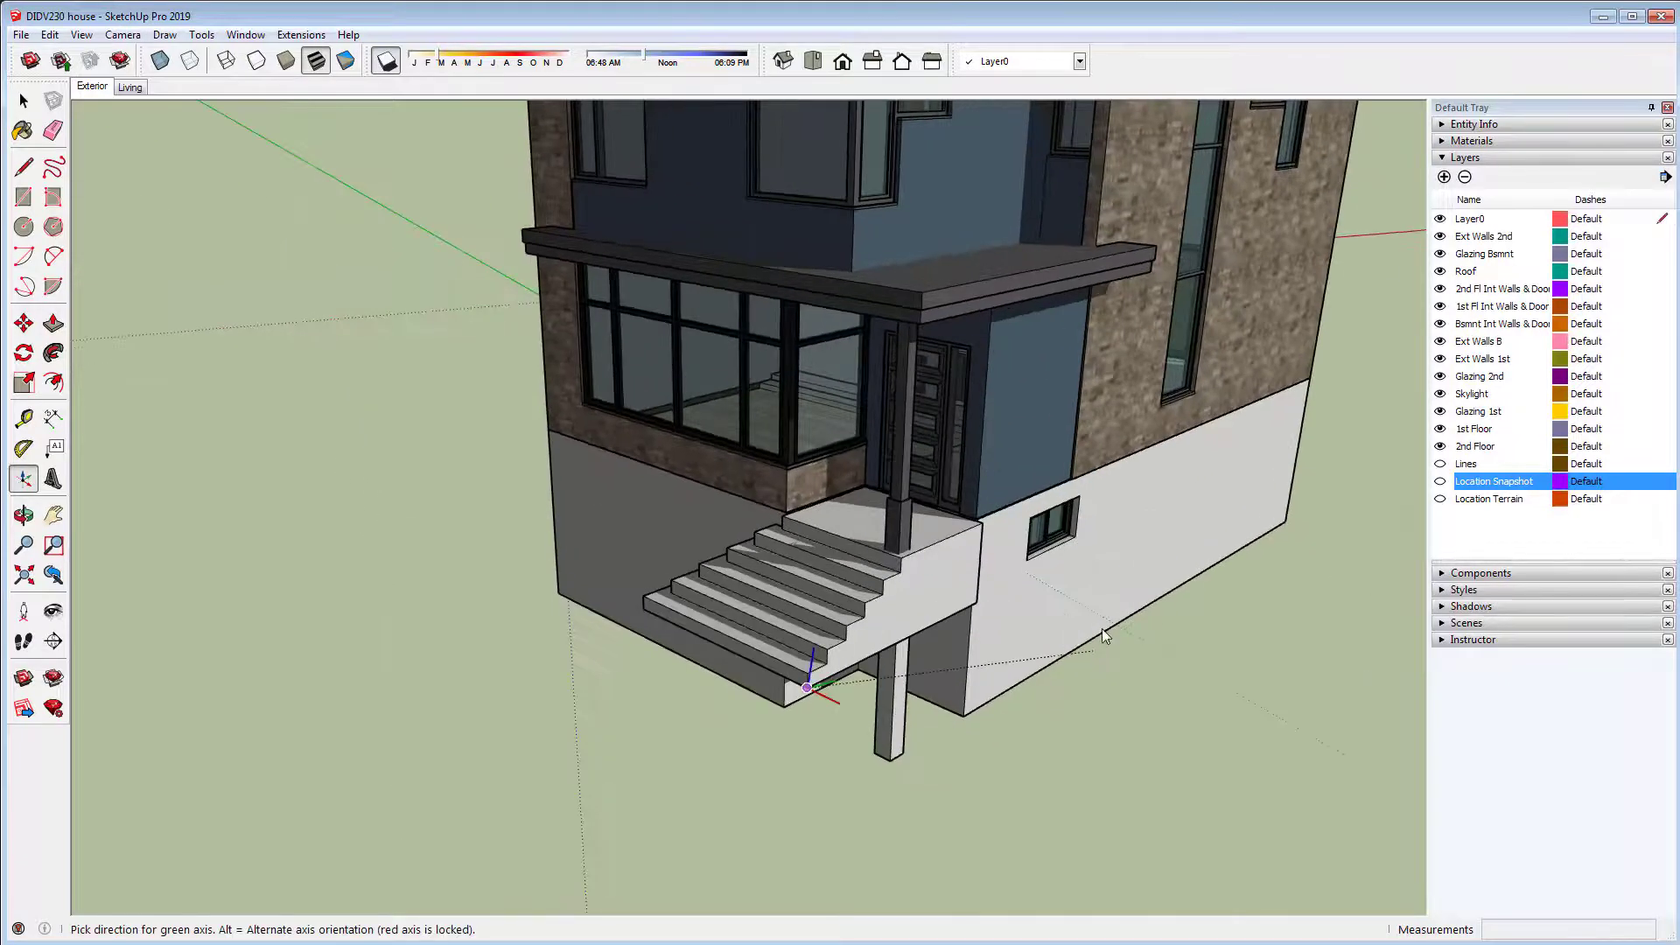
left_click(1169, 511)
middle_click_drag(624, 482, 675, 517)
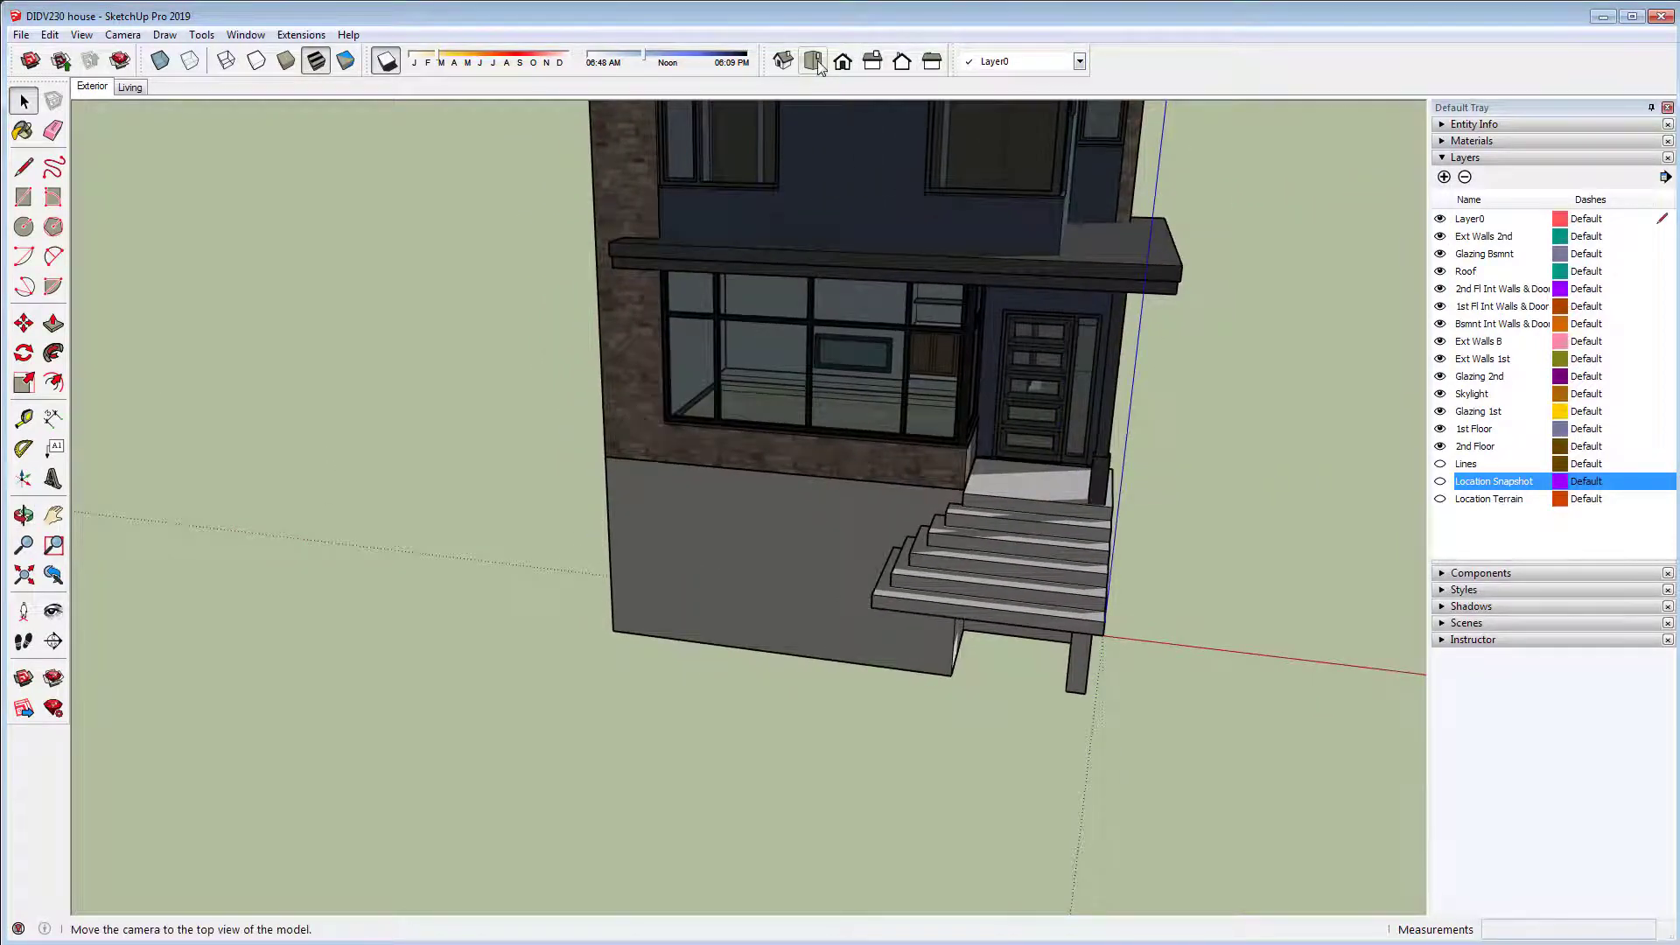
- Draw a ground rectangle about 18' 11" by 24' 7" from the red axis beside the house and extrude it up about 8'
left_click(813, 61)
scroll(942, 290, "down", 4)
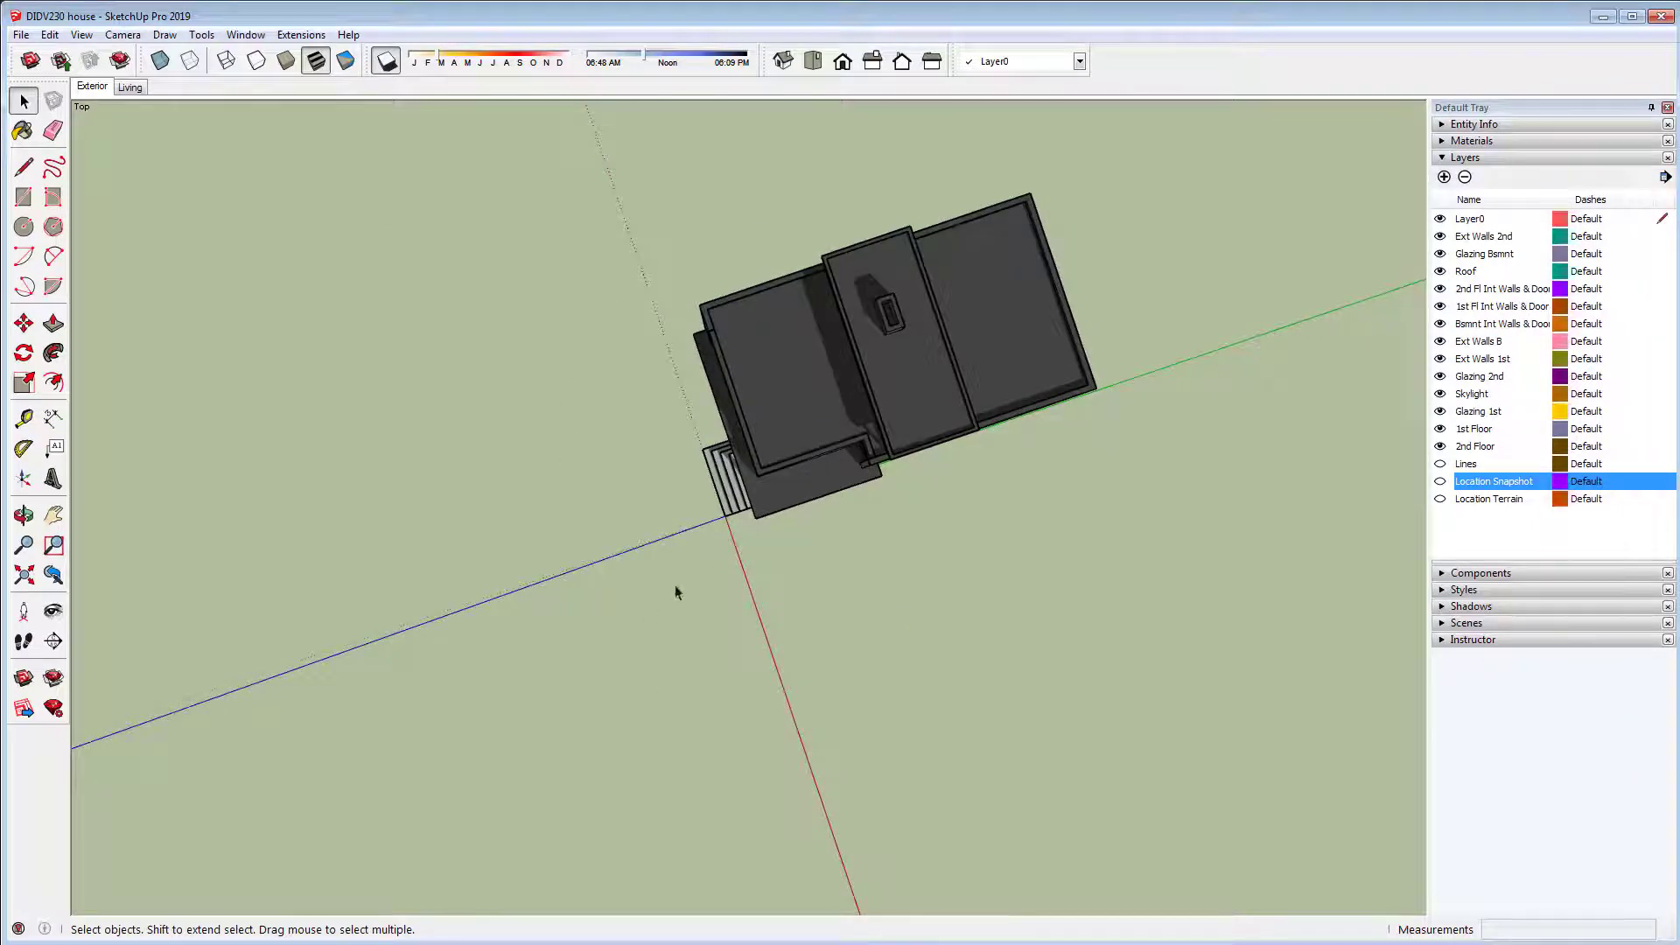
middle_click_drag(855, 598, 1033, 490)
key("r")
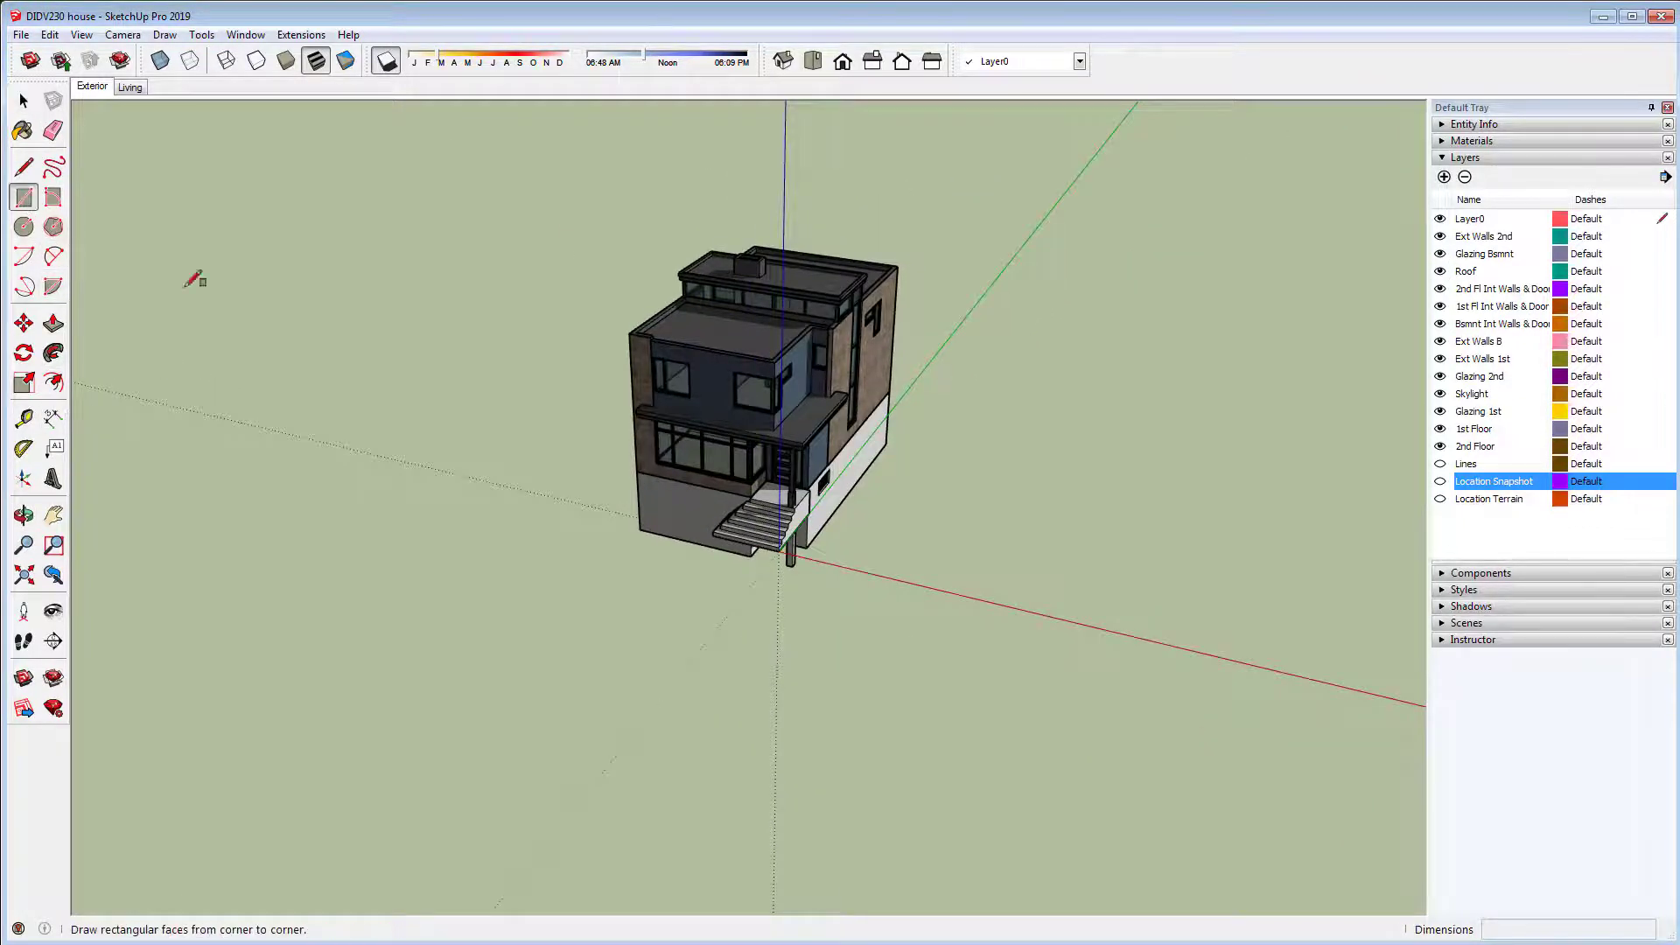
left_click(858, 571)
left_click(1054, 506)
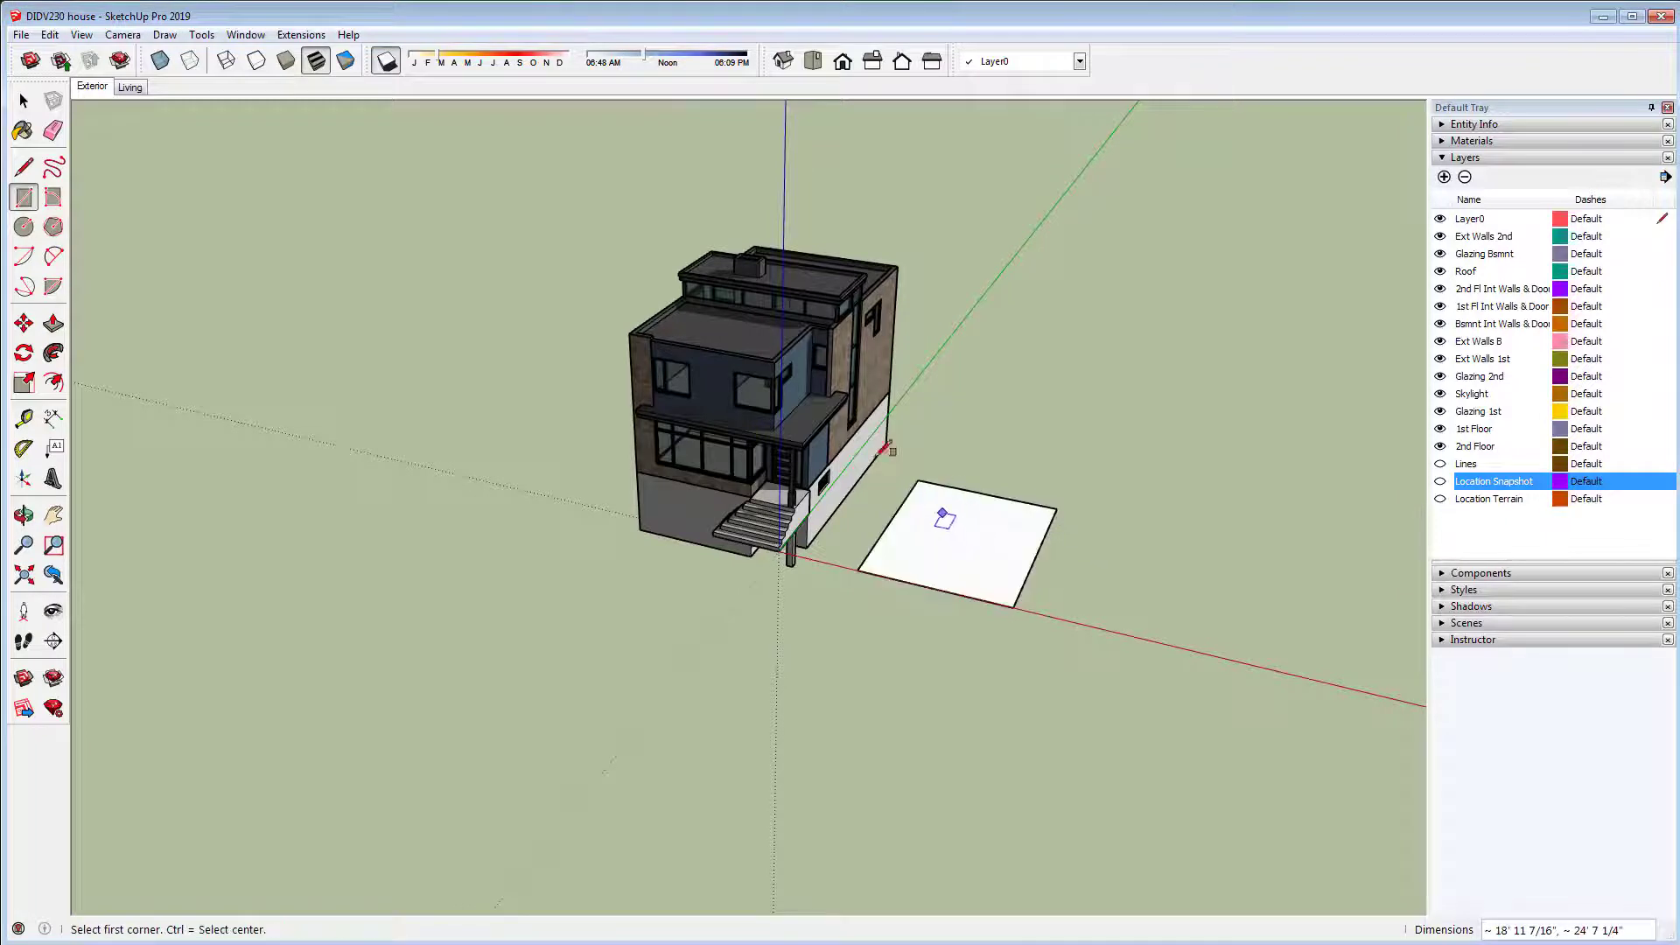
scroll(856, 440, "up", 2)
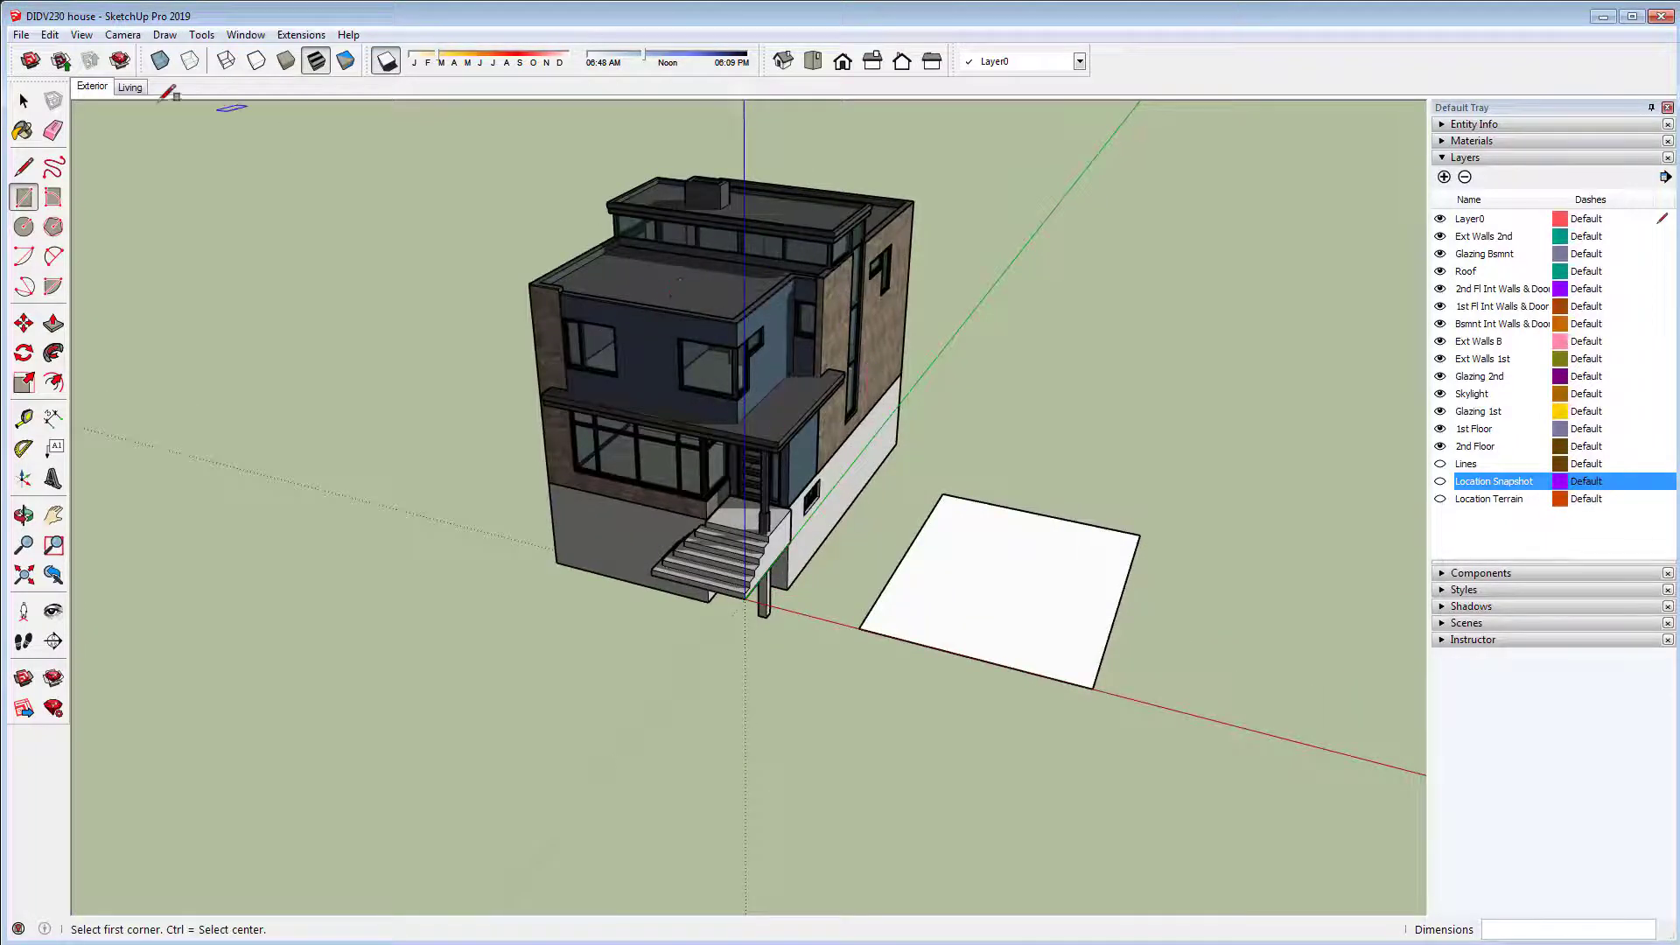
key("space")
left_click(993, 615)
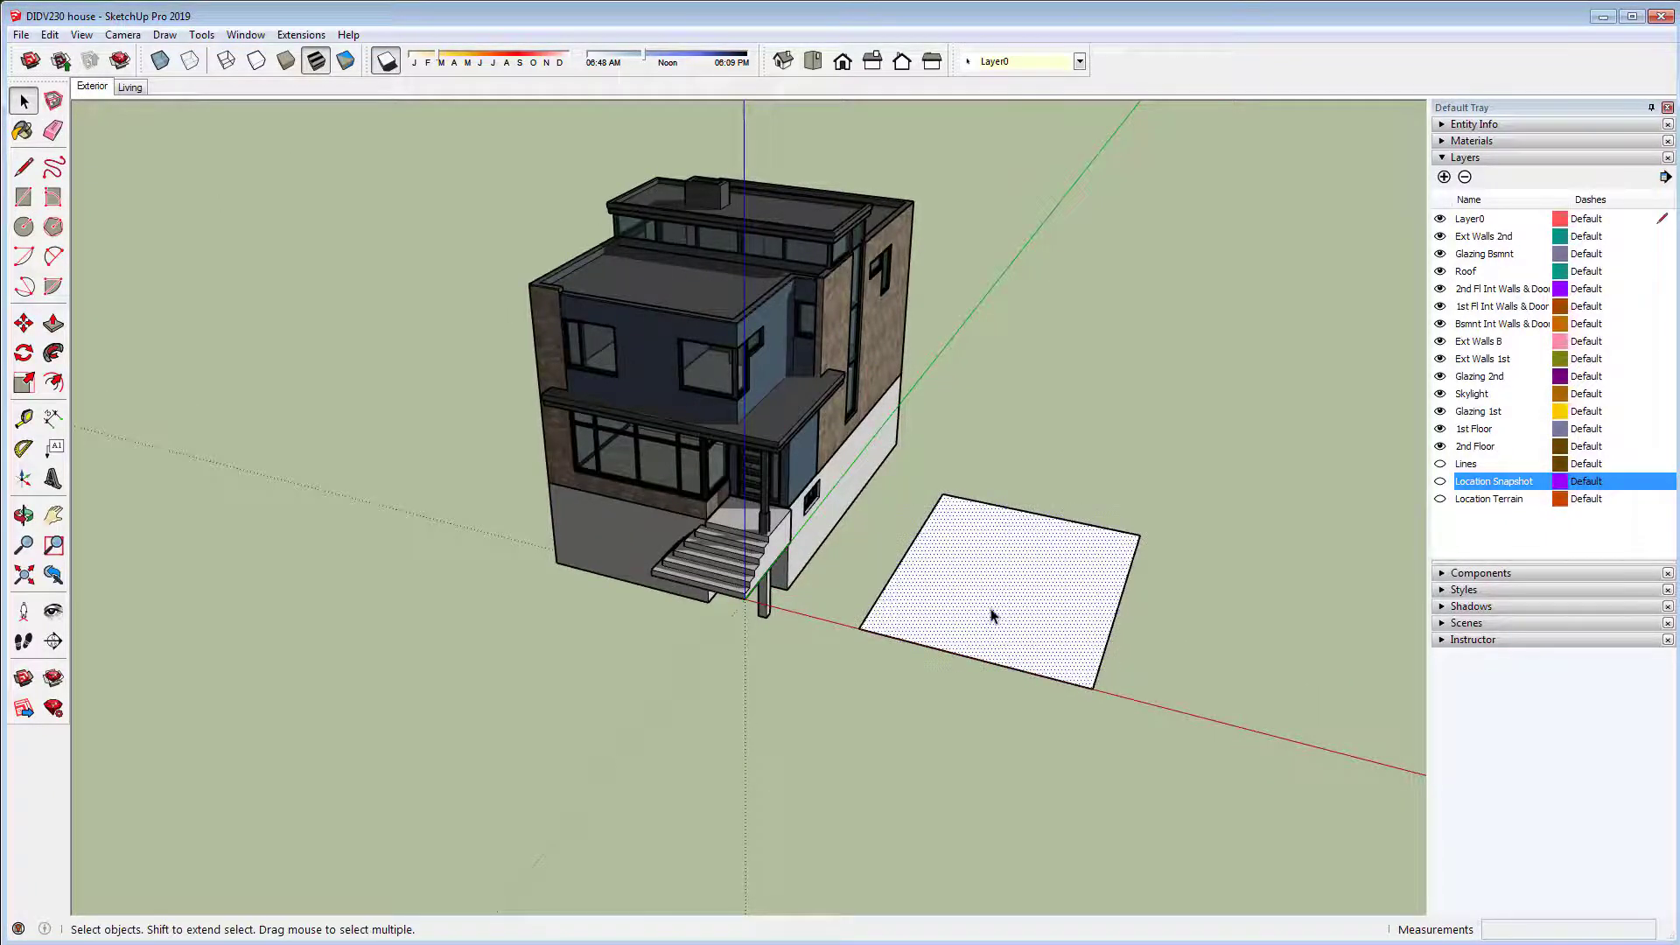
key("p")
left_click_drag(986, 607, 1069, 552)
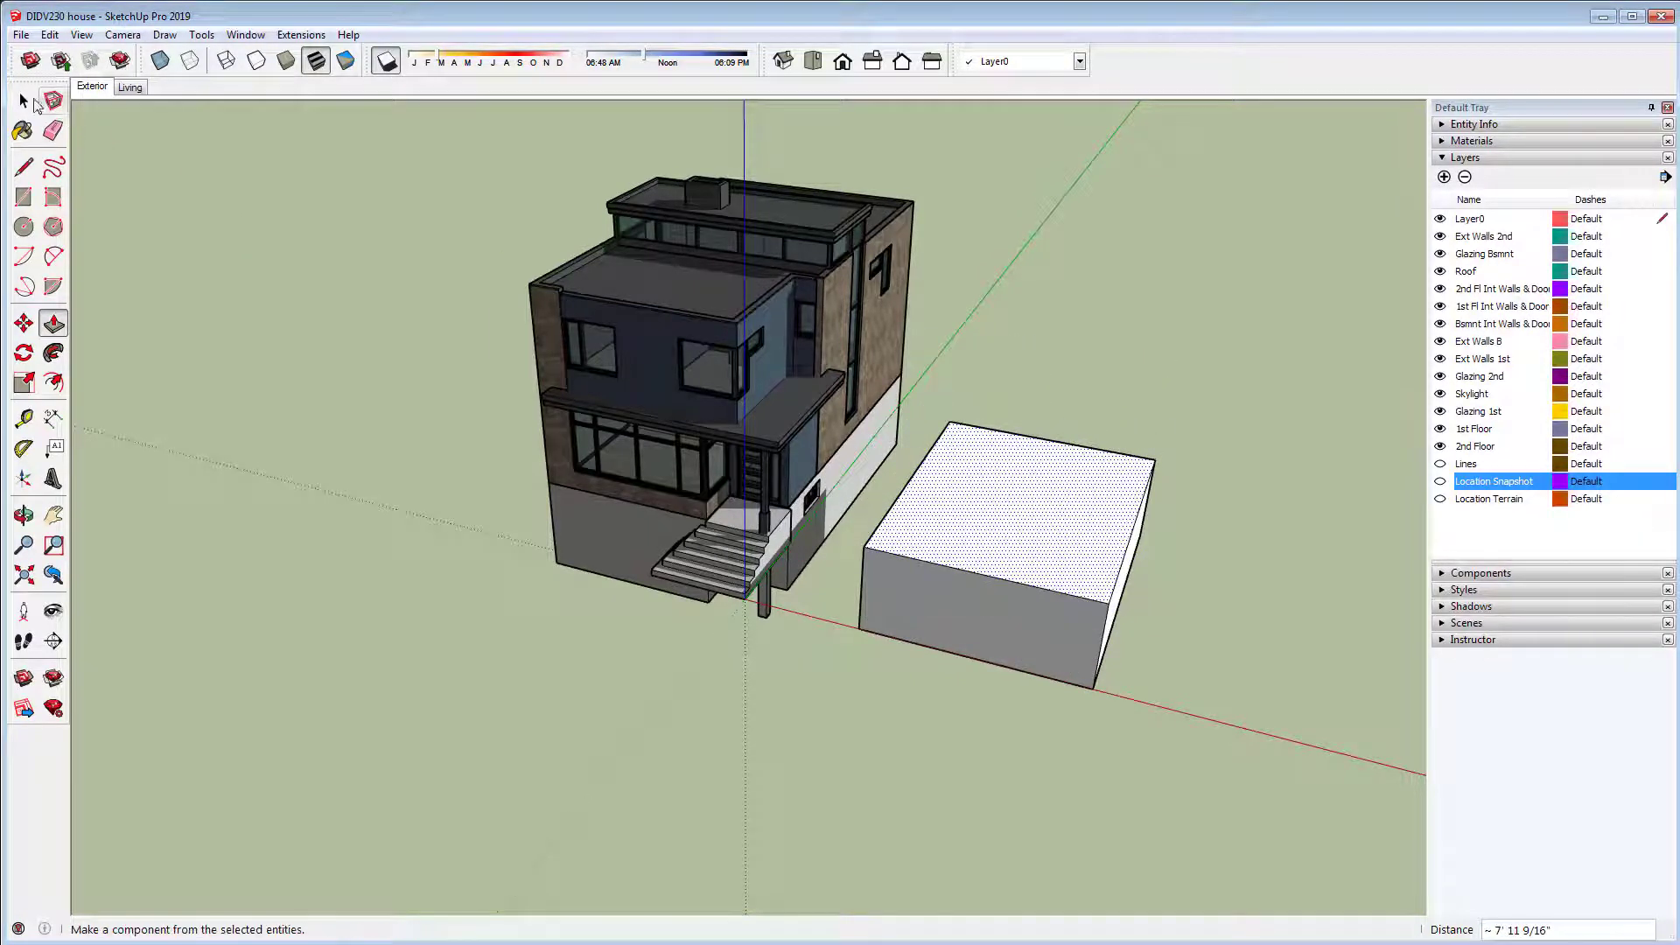
- Select the whole white box on the red axis and delete it
left_click(25, 102)
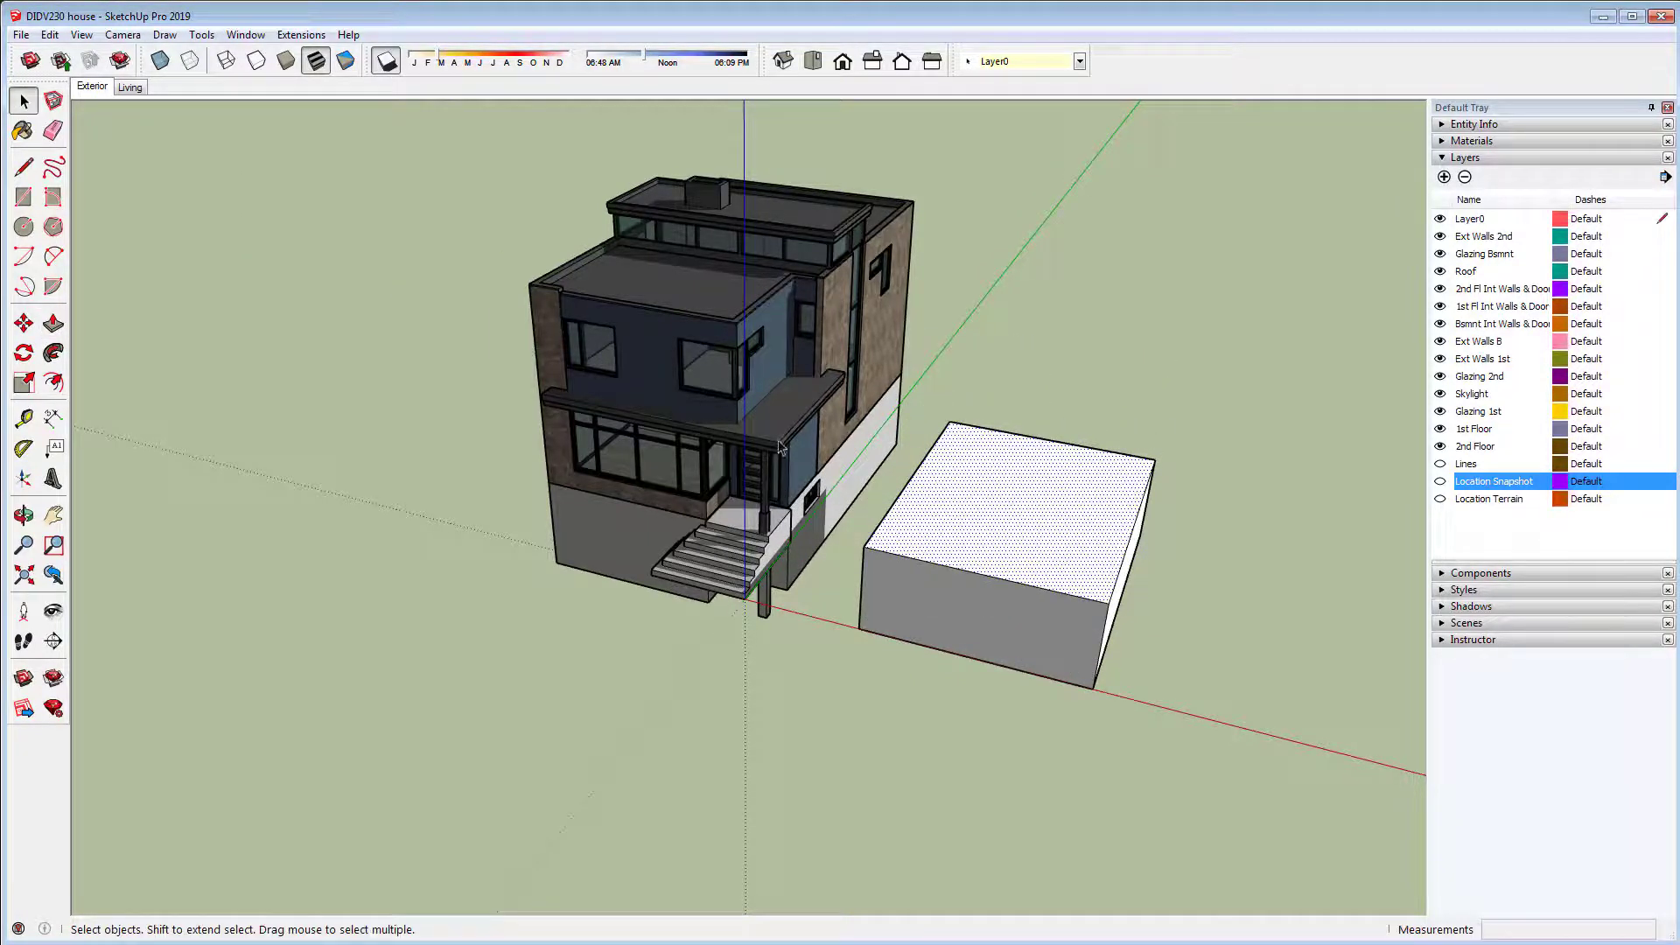
triple_click(1012, 567)
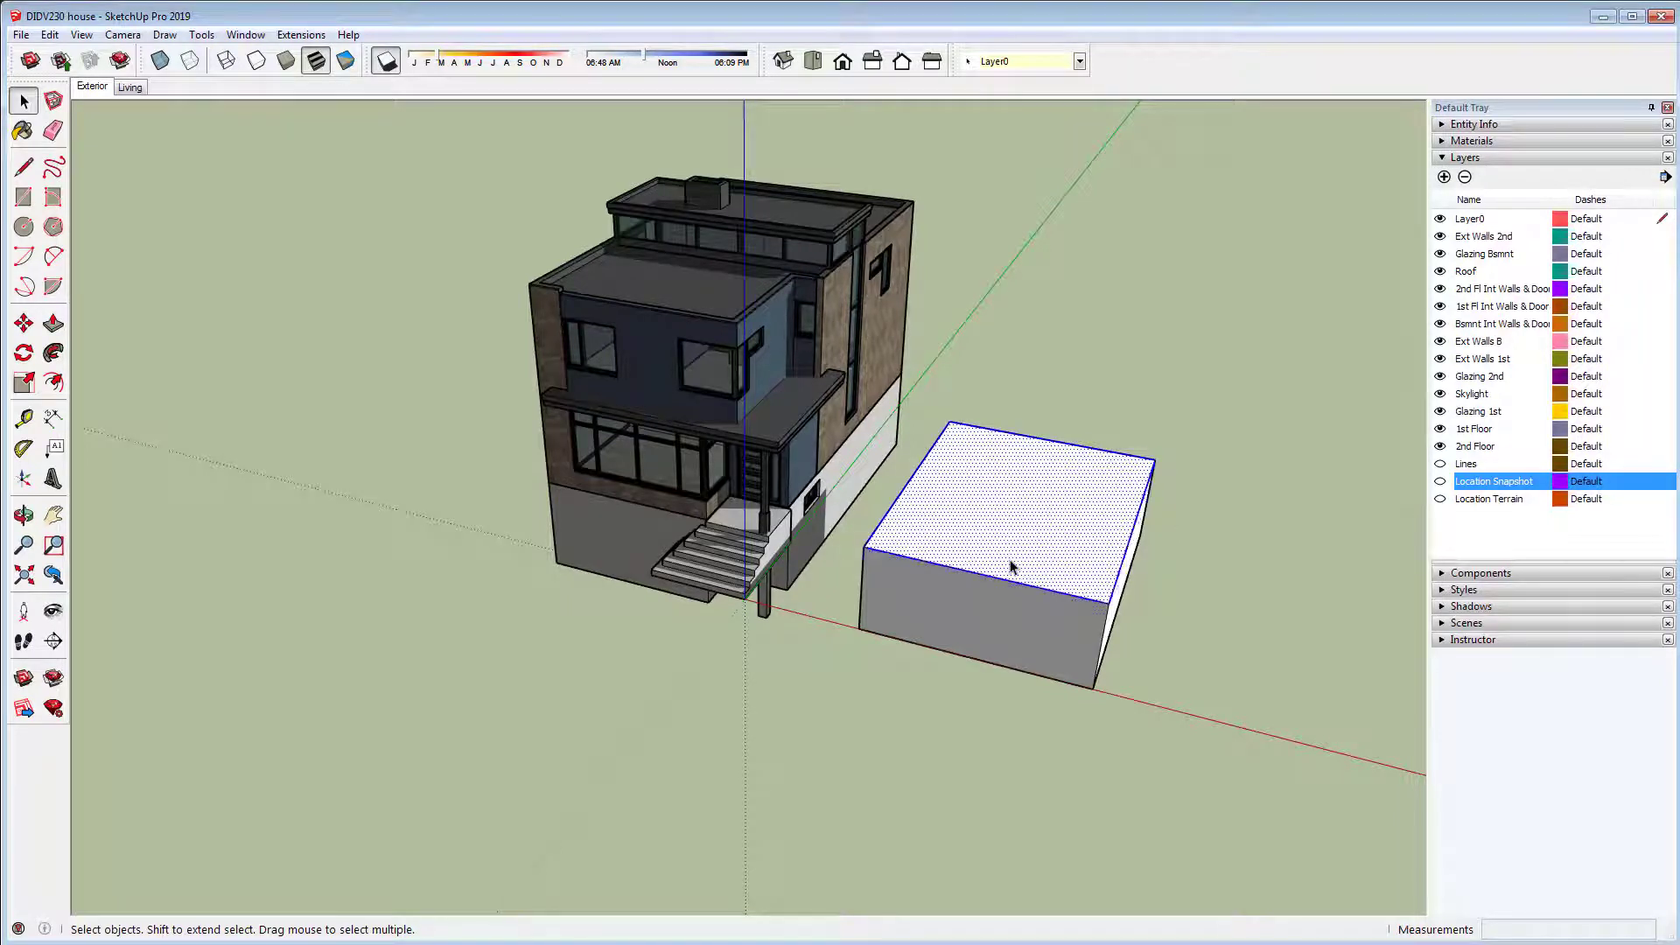
key("Delete")
- Reset the drawing axes to their default position and orientation
middle_click_drag(1137, 572, 930, 512)
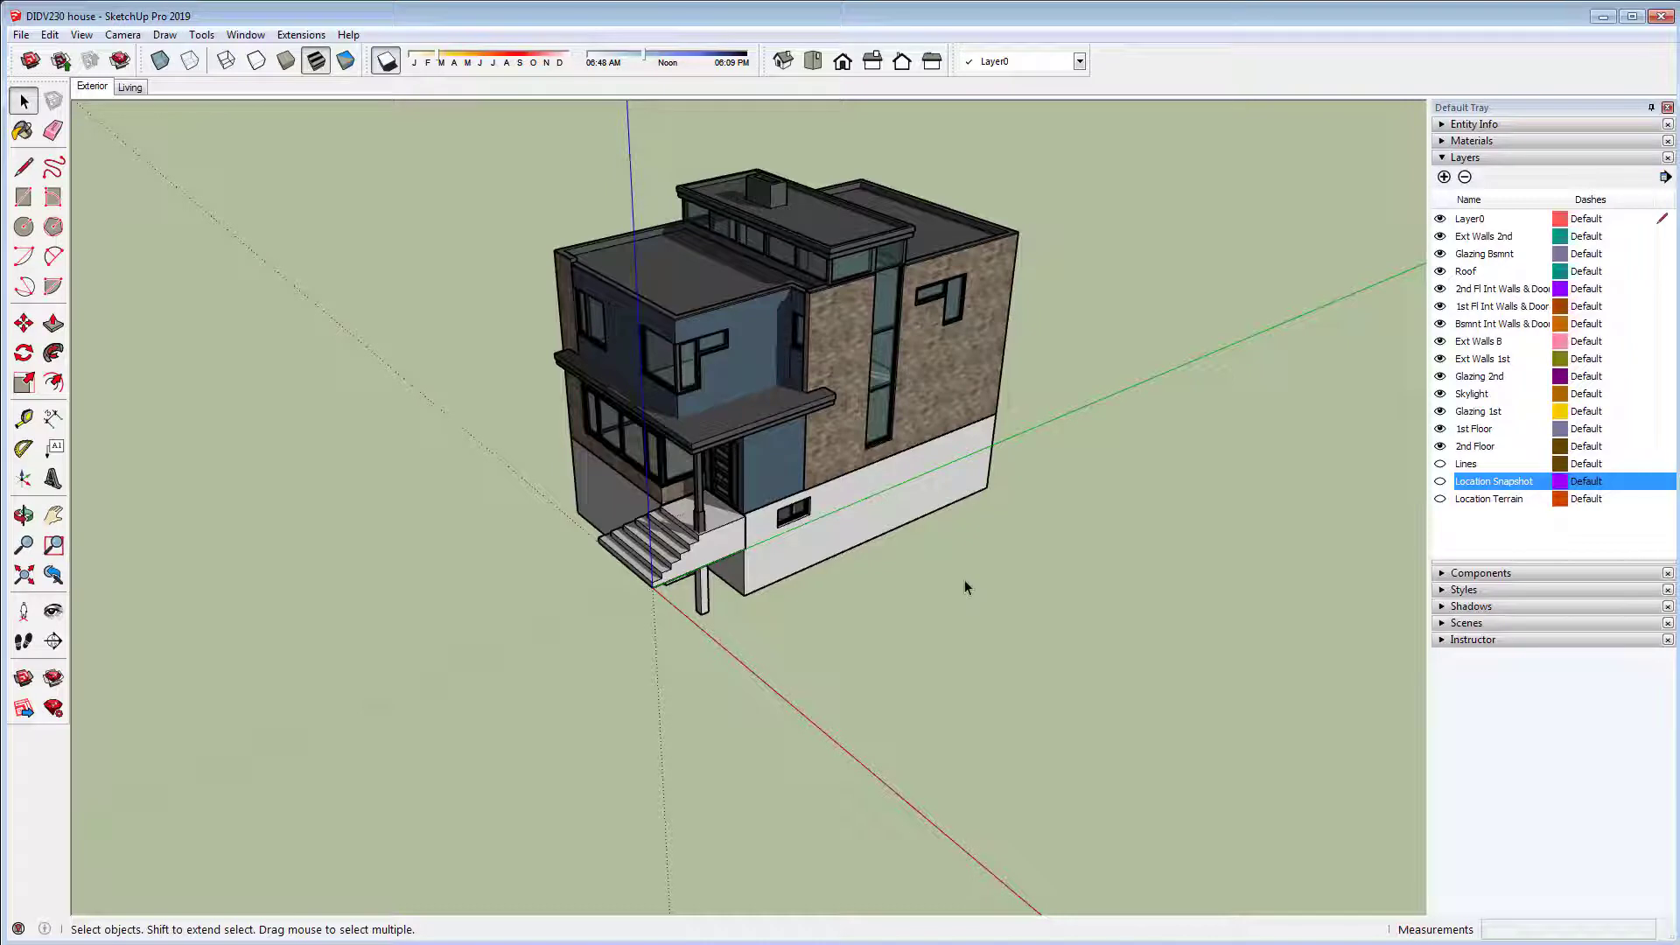
right_click(1078, 417)
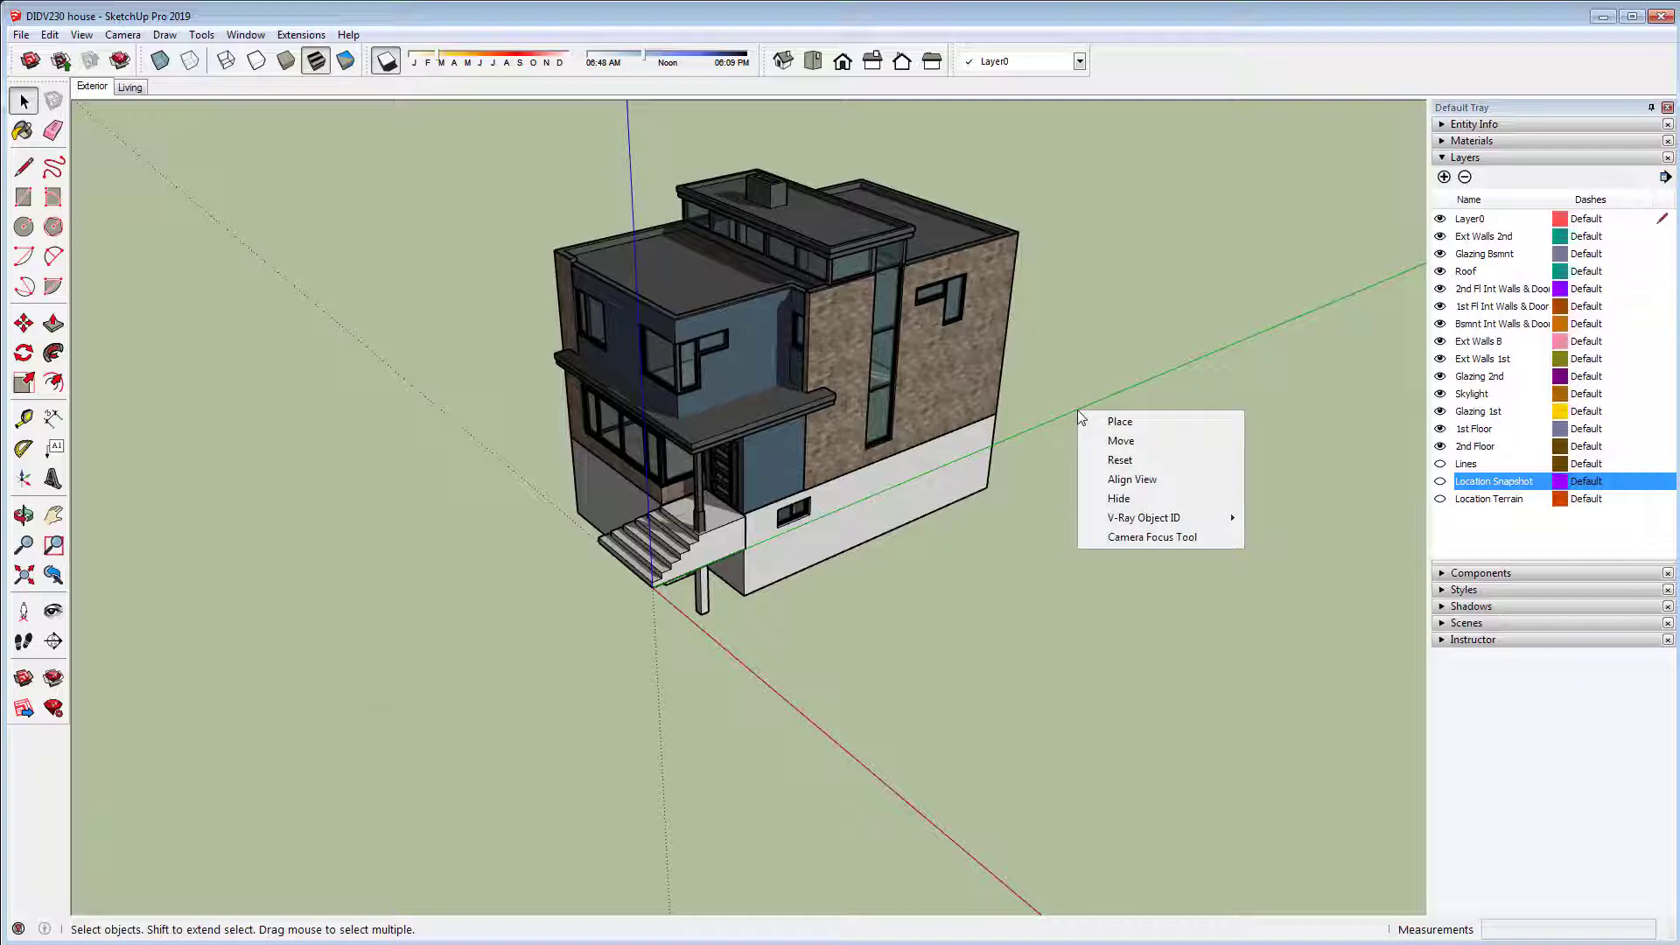
left_click(1132, 462)
middle_click_drag(849, 567, 1126, 567)
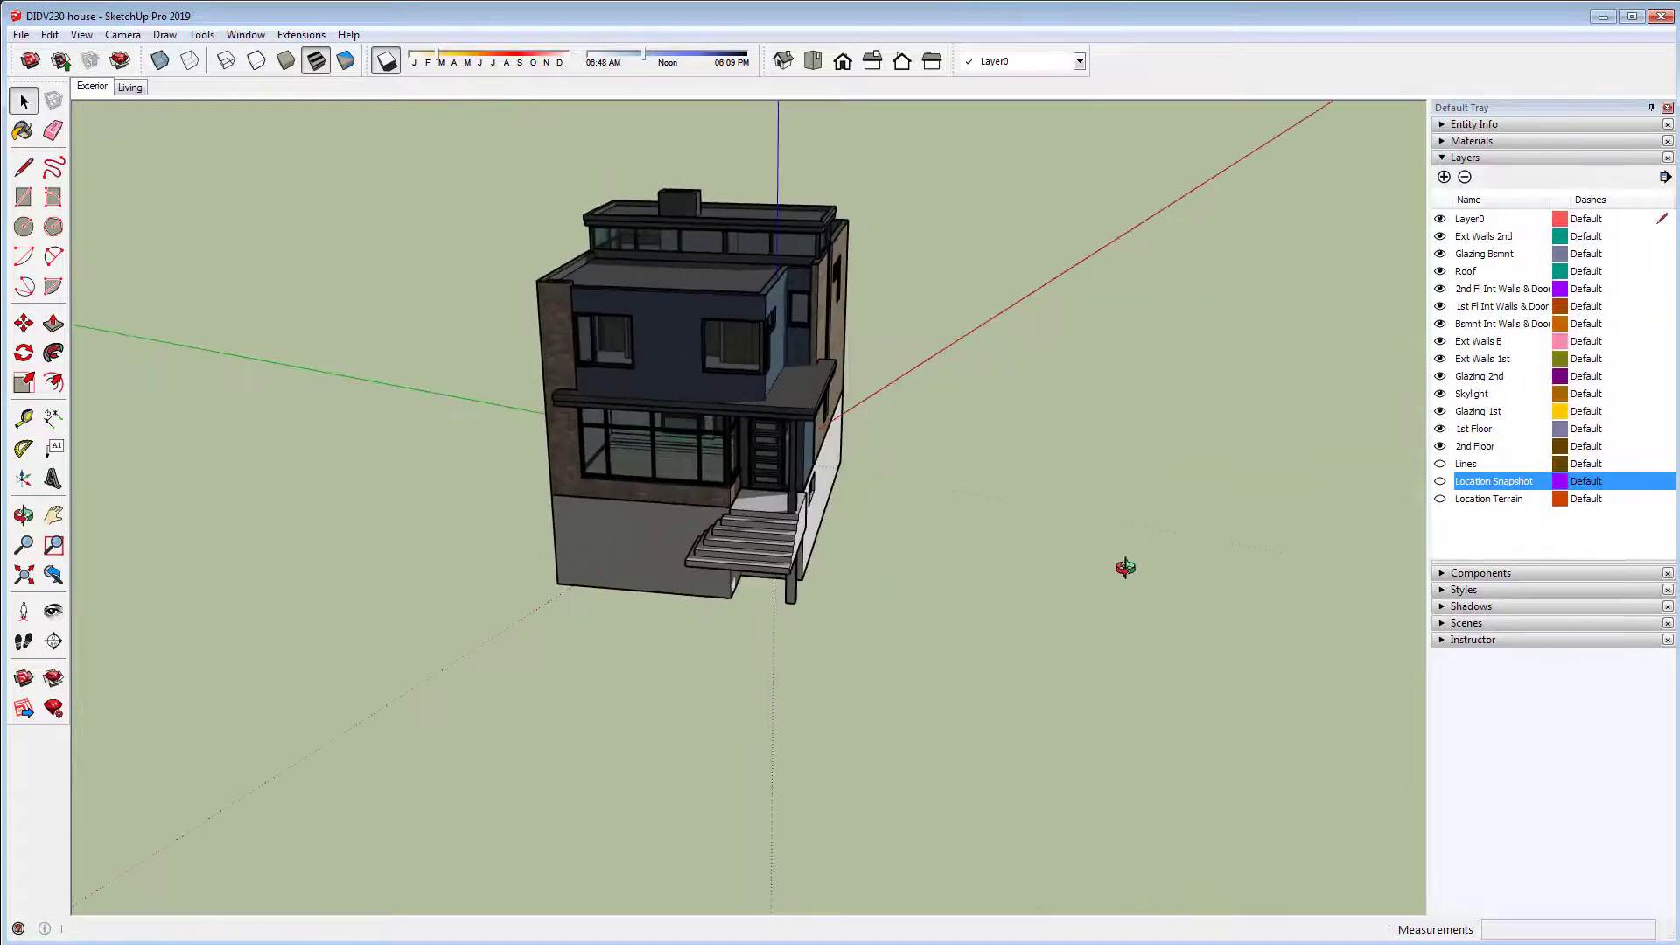
scroll(966, 517, "down", 5)
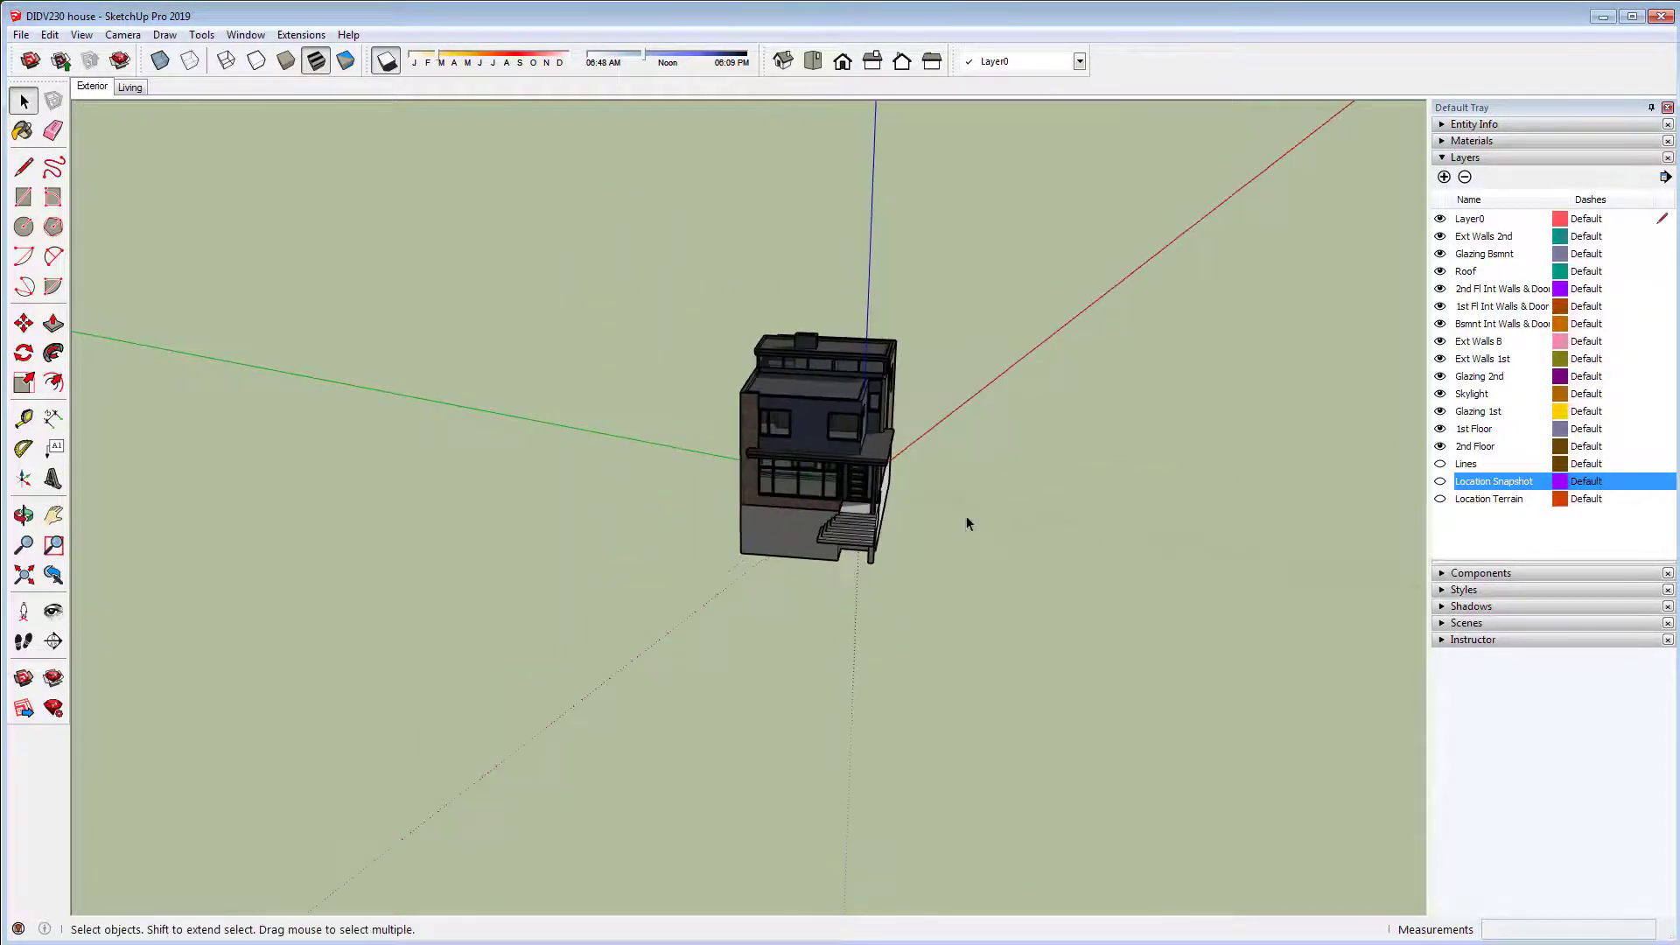
middle_click_drag(995, 581, 684, 629)
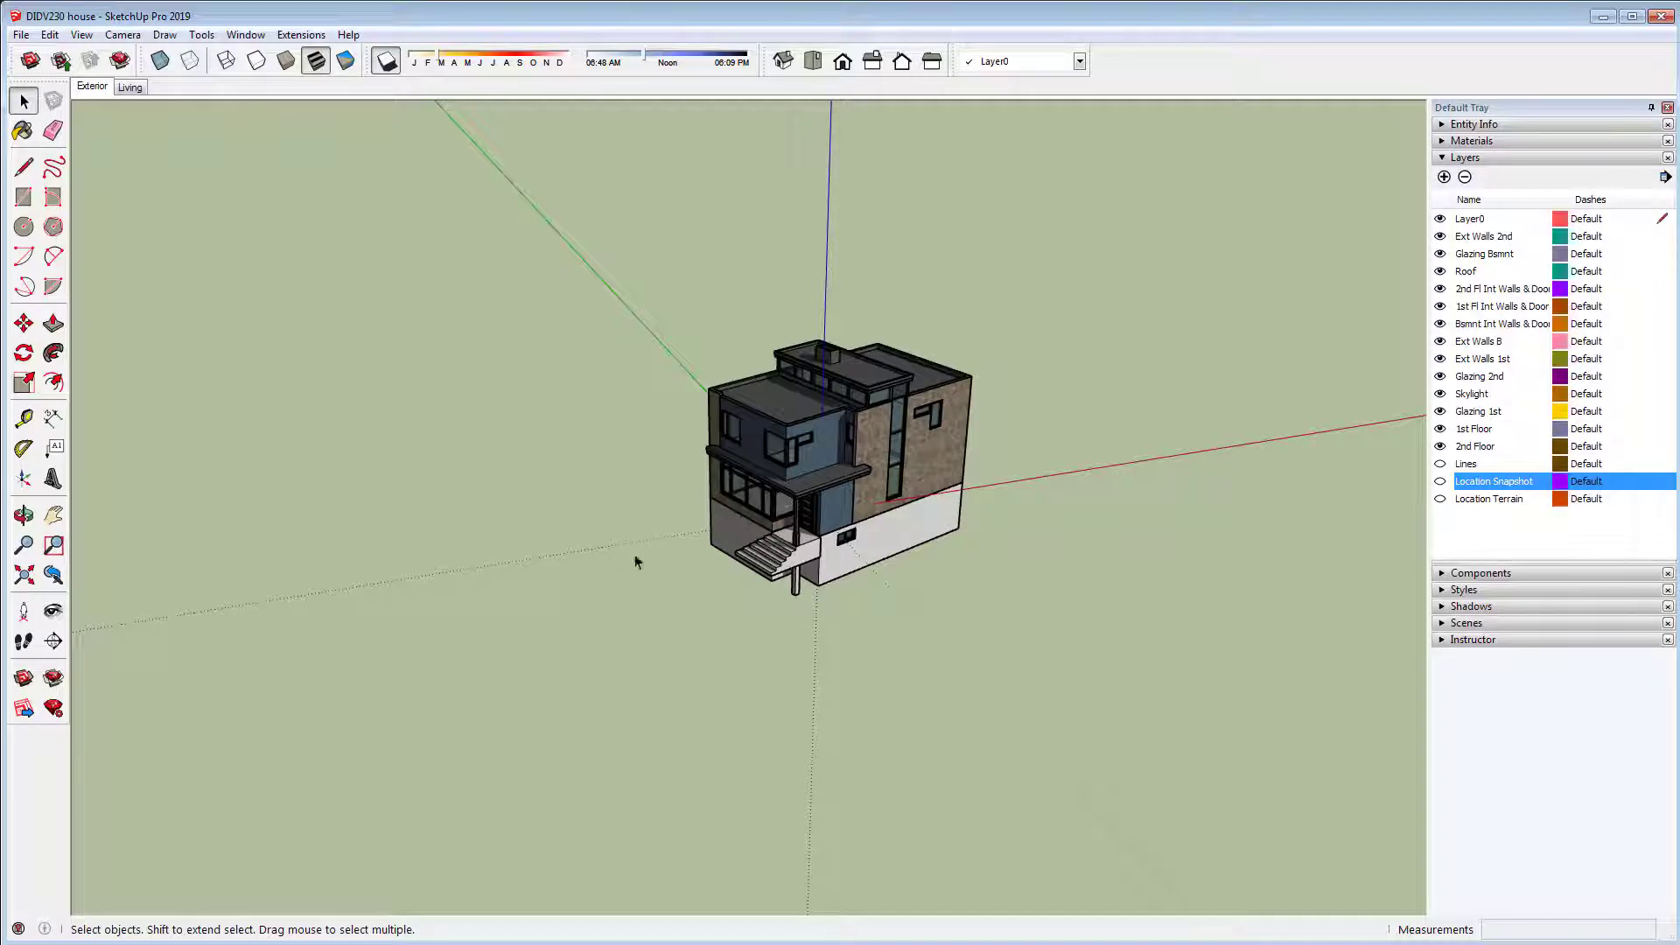
middle_click_drag(633, 560, 1062, 517)
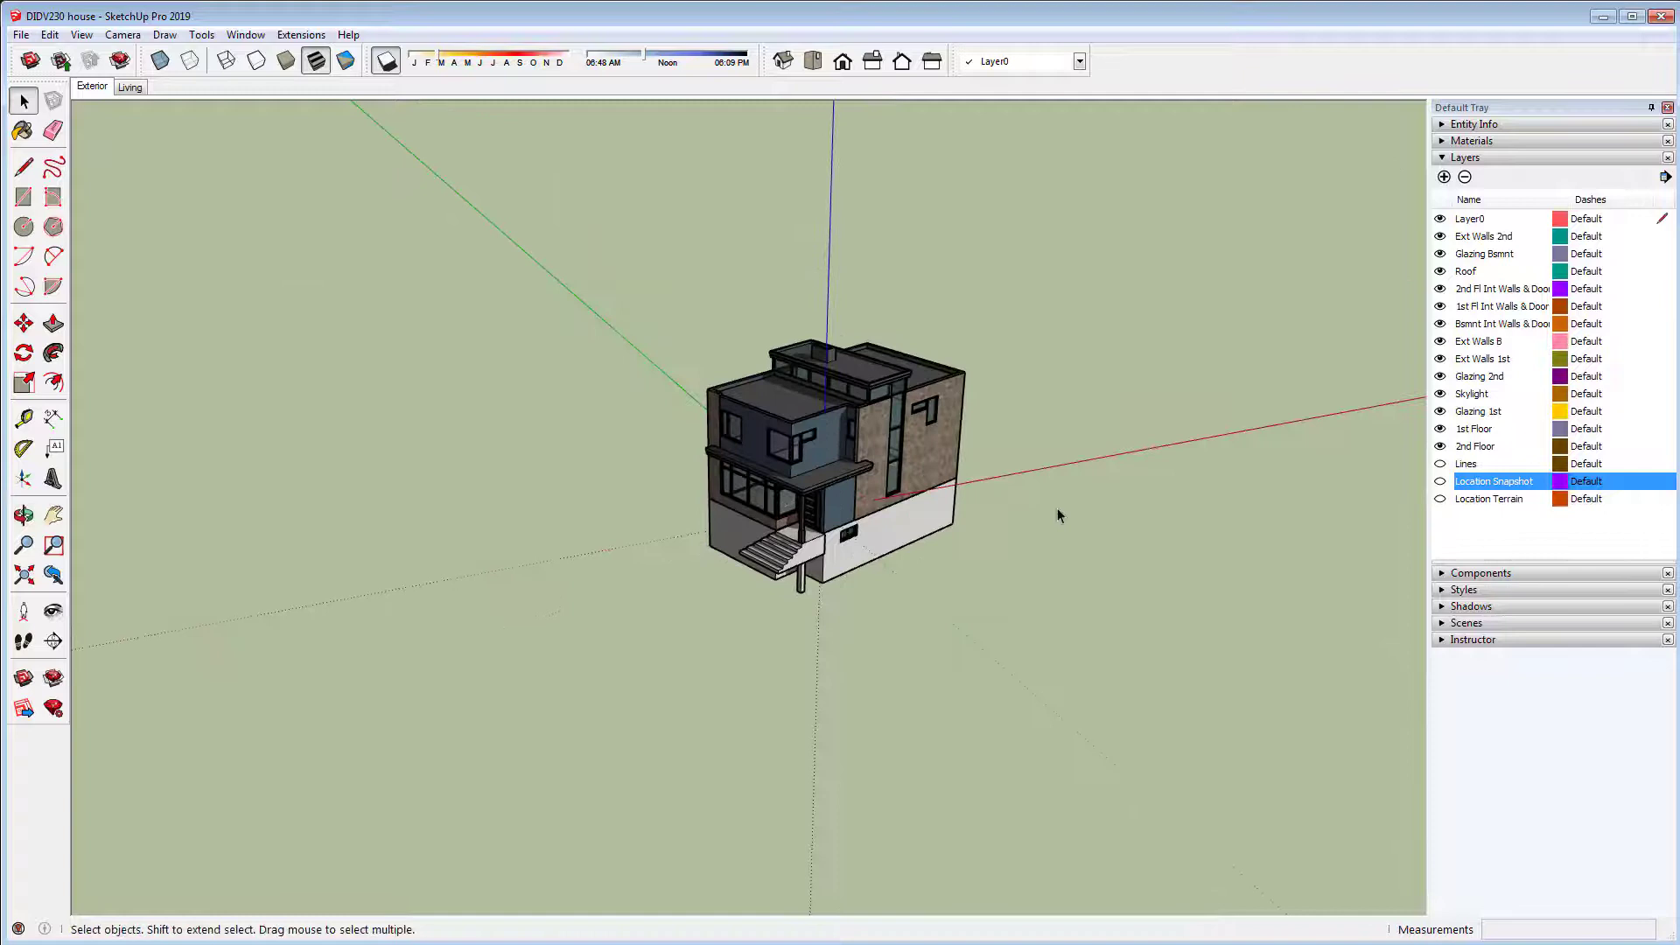
- Show the Location Snapshot layer and adjust the shadows to about 9:43 AM on 03/27
left_click(1440, 482)
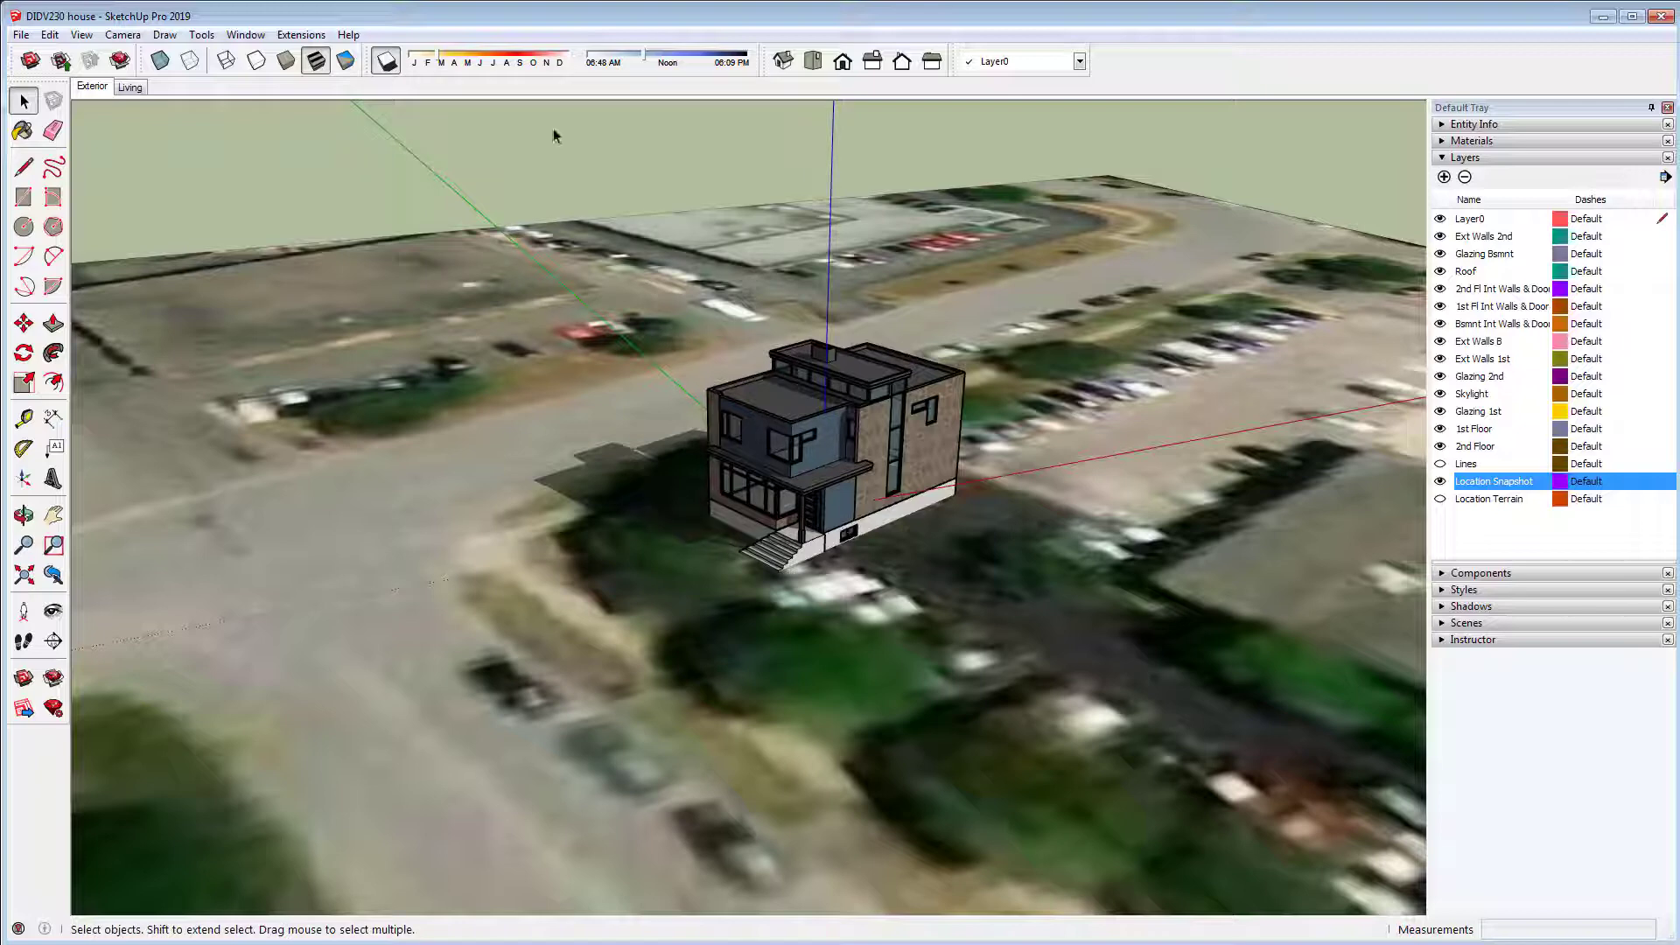
left_click(658, 63)
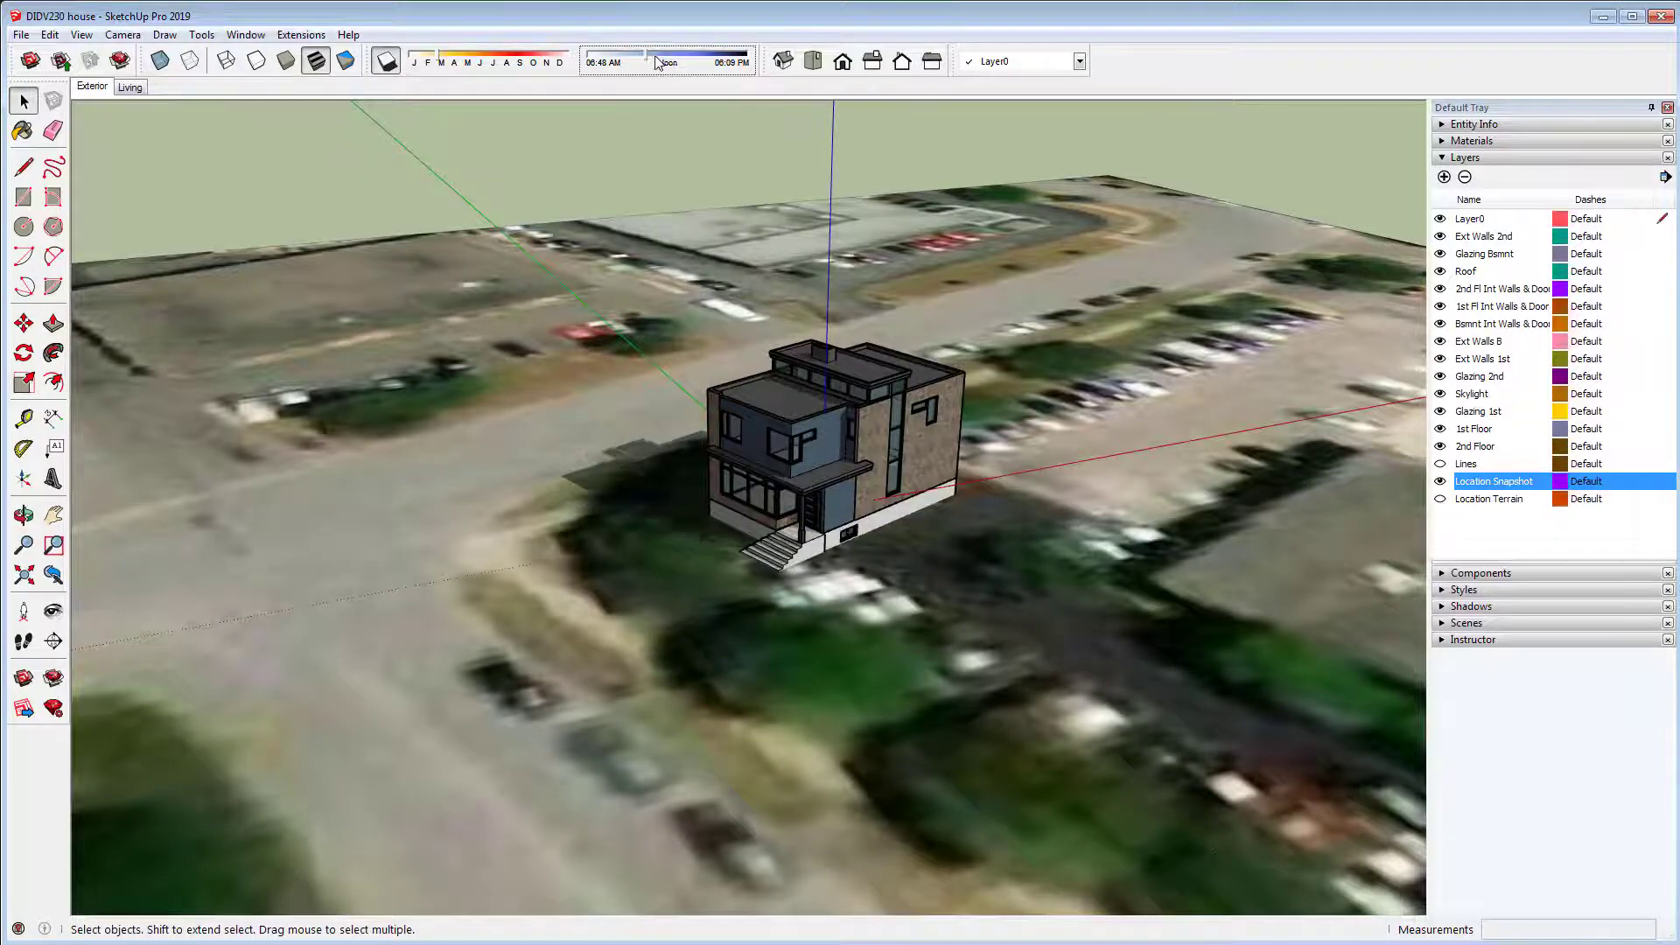
mouse_move(658, 63)
left_mouse_down()
mouse_move(707, 54)
mouse_move(633, 63)
left_mouse_up()
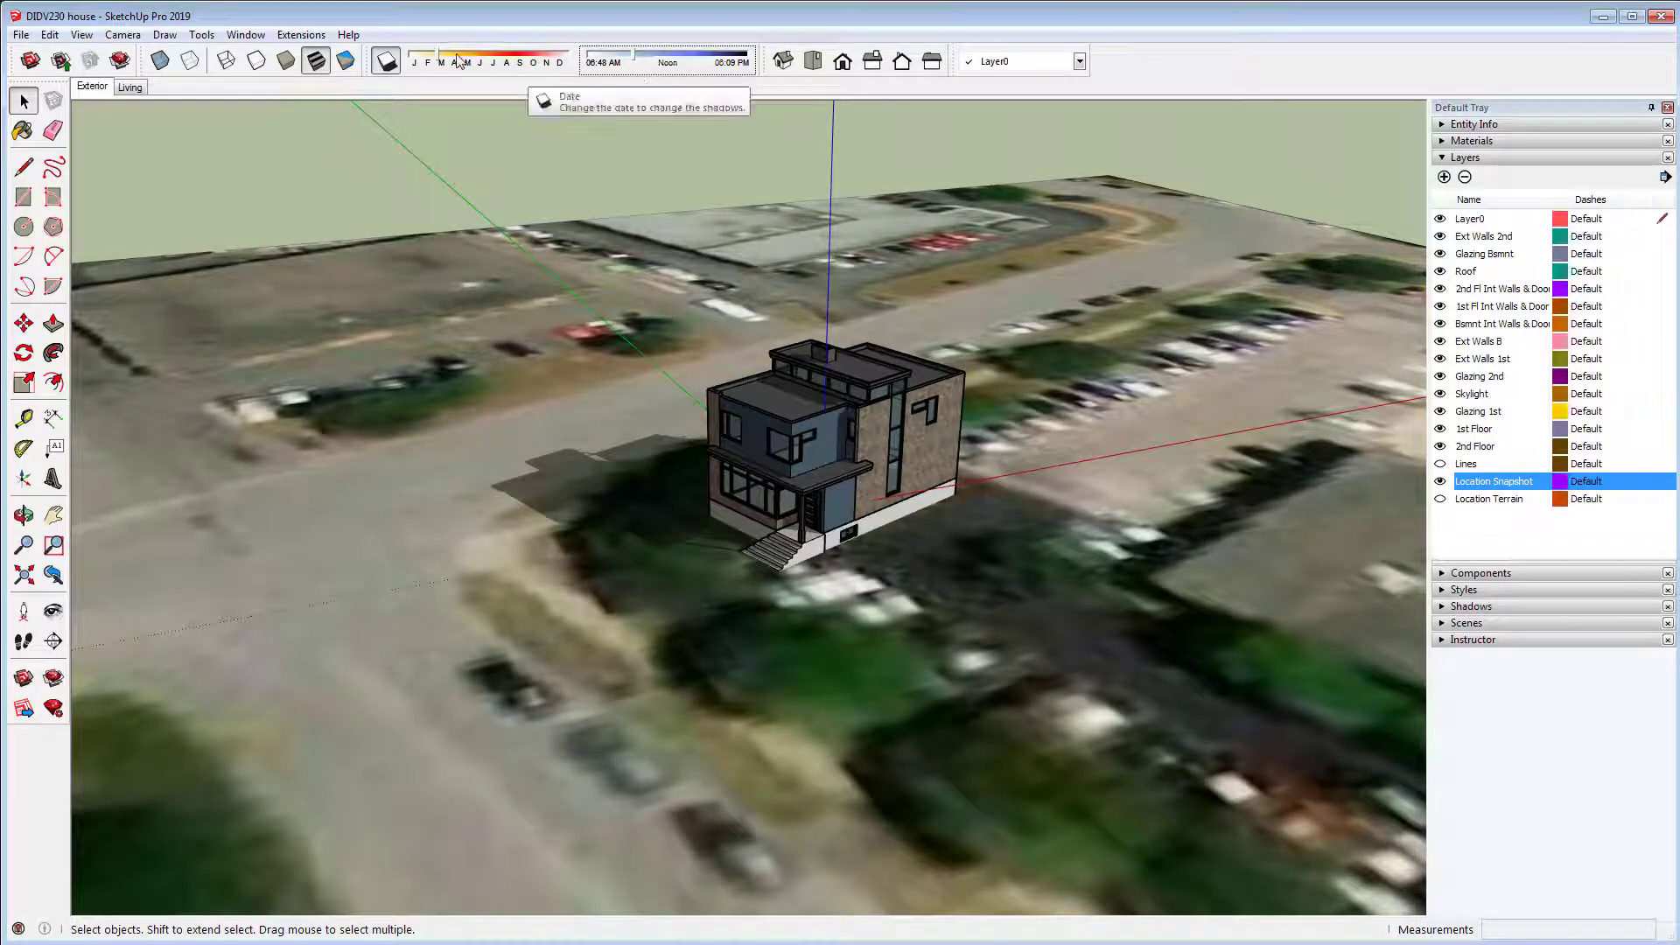
mouse_move(457, 60)
left_mouse_down()
mouse_move(519, 63)
mouse_move(451, 67)
left_mouse_up()
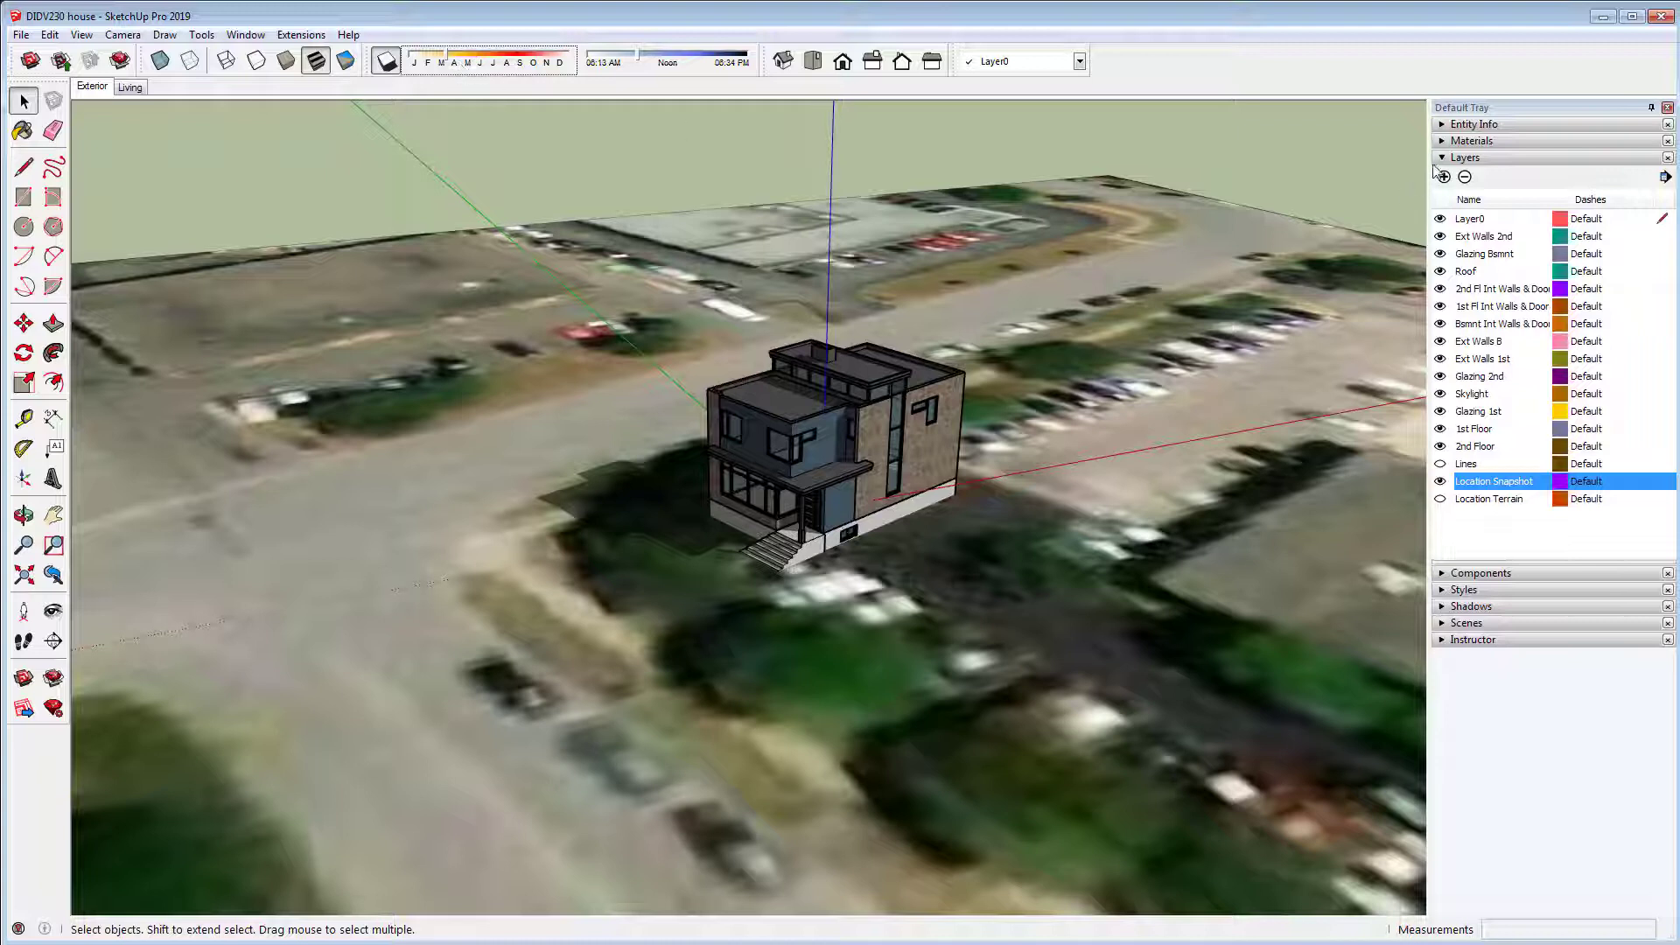
- Collapse the layer list and open the detailed shadow settings
left_click(1460, 160)
left_click(1446, 208)
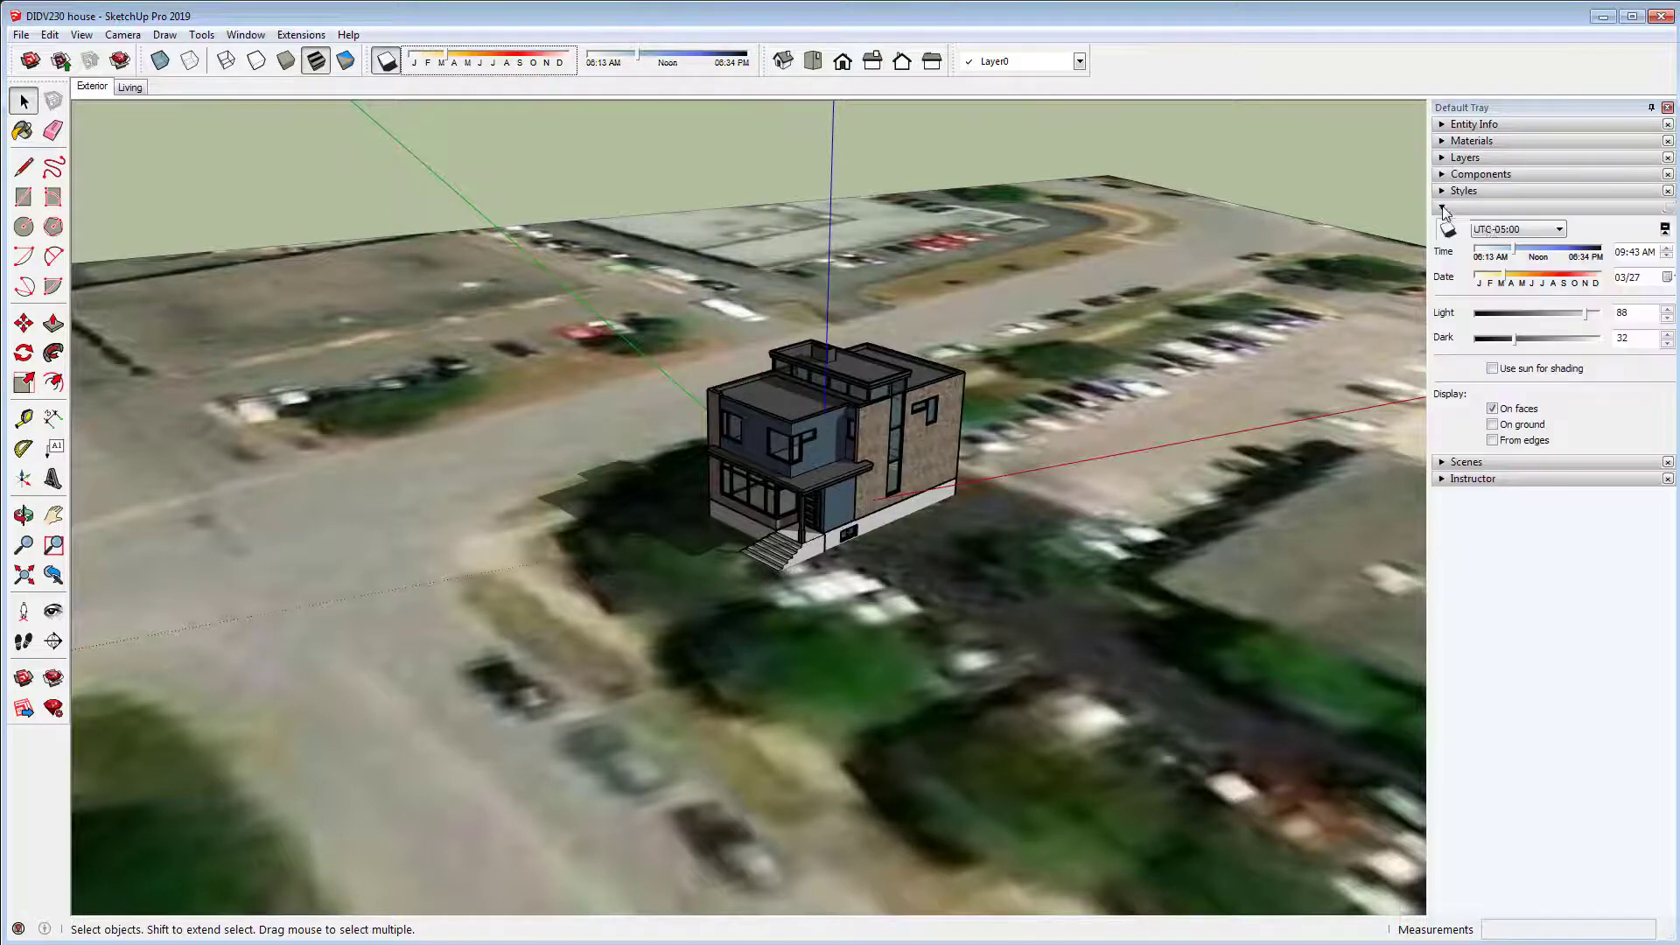